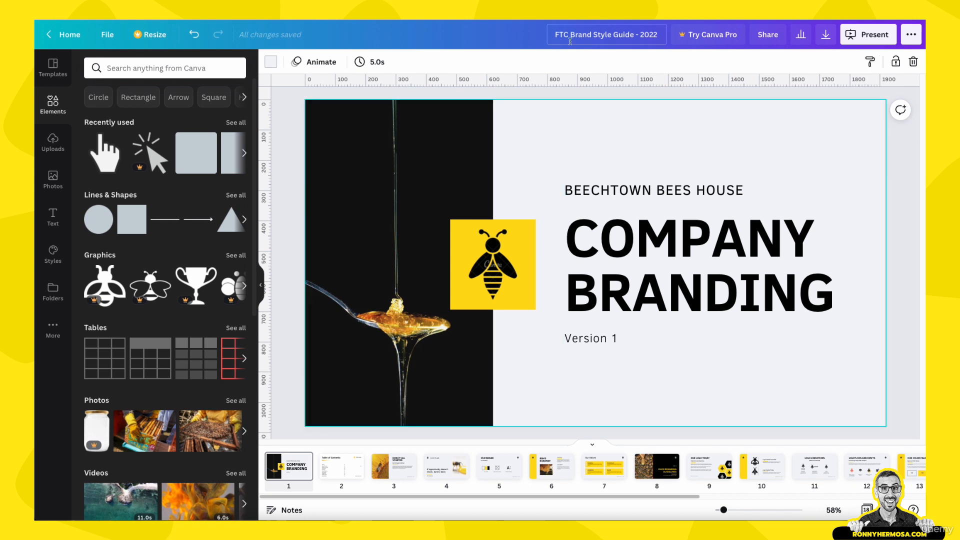
# - Ungroup the cover page's title block so that its three text lines can be edited separately
pyautogui.click(638, 150)
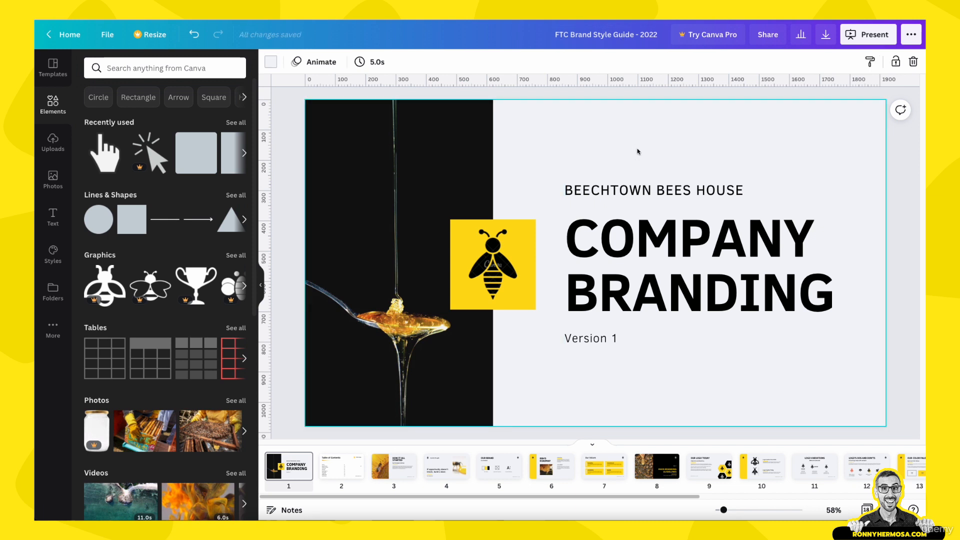
pyautogui.click(642, 291)
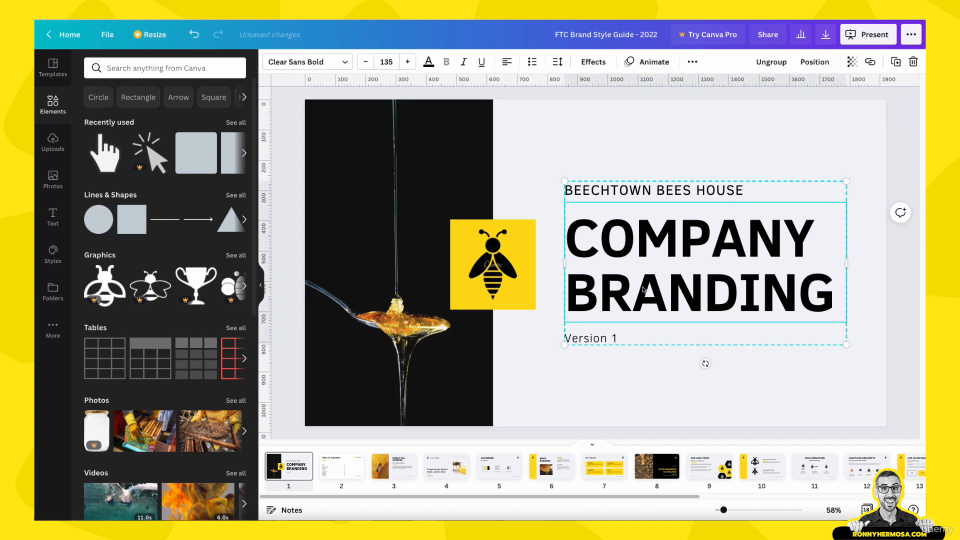
pyautogui.click(628, 157)
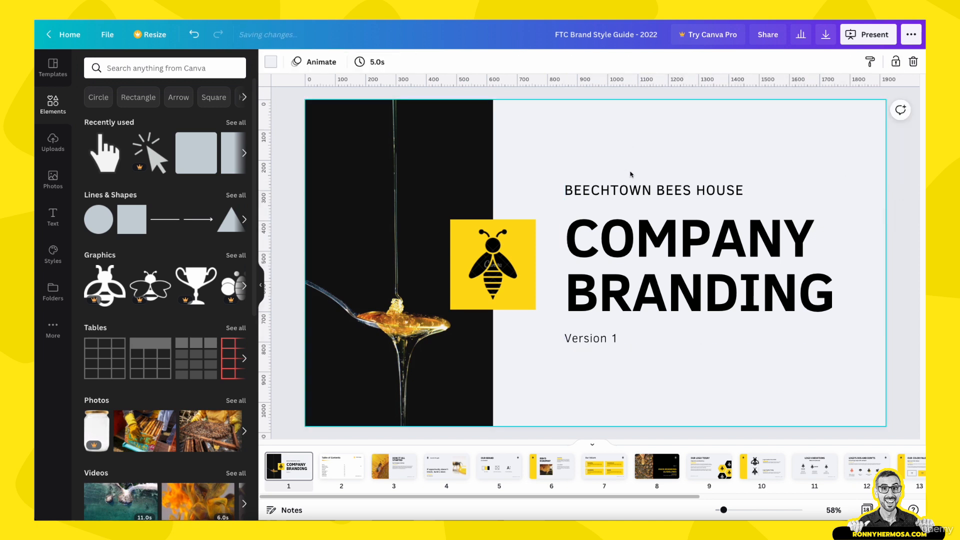
pyautogui.click(648, 232)
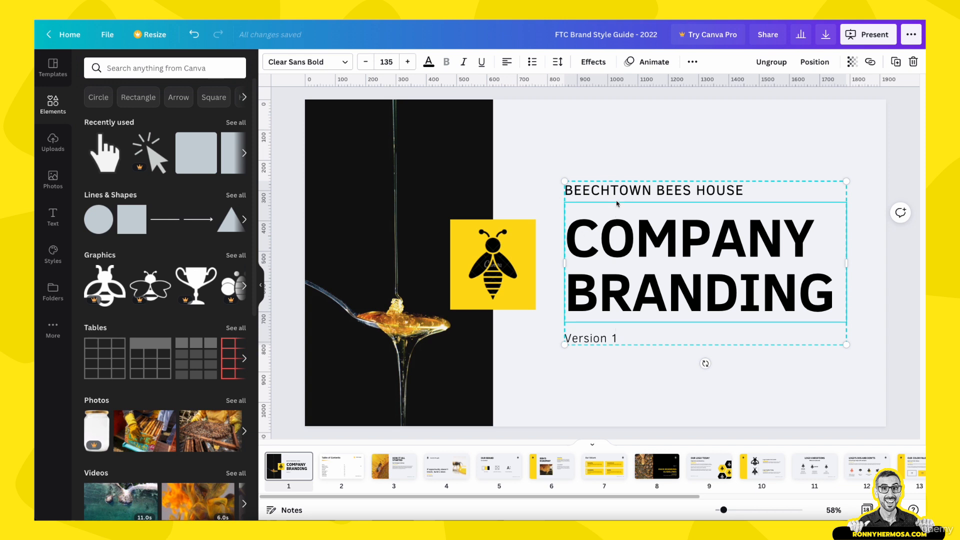
pyautogui.click(781, 67)
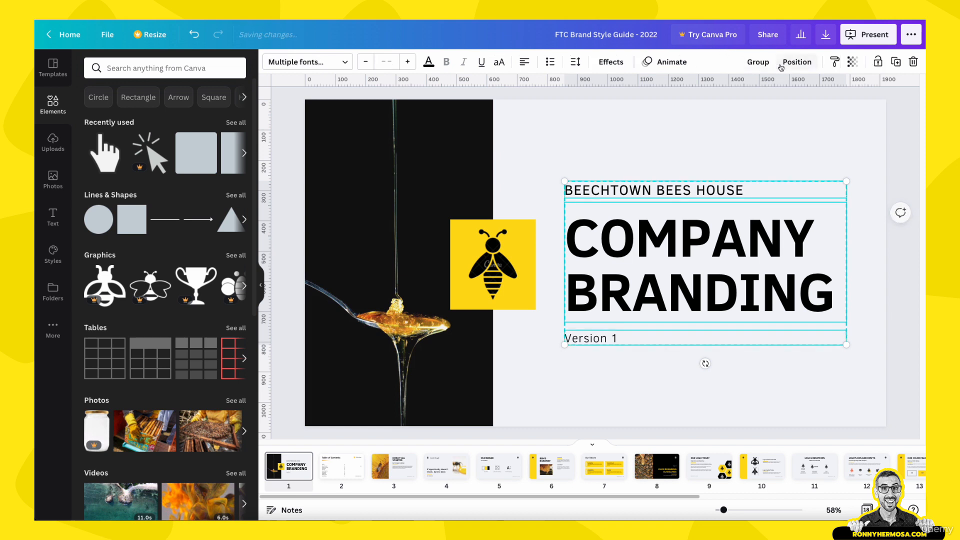
pyautogui.click(714, 133)
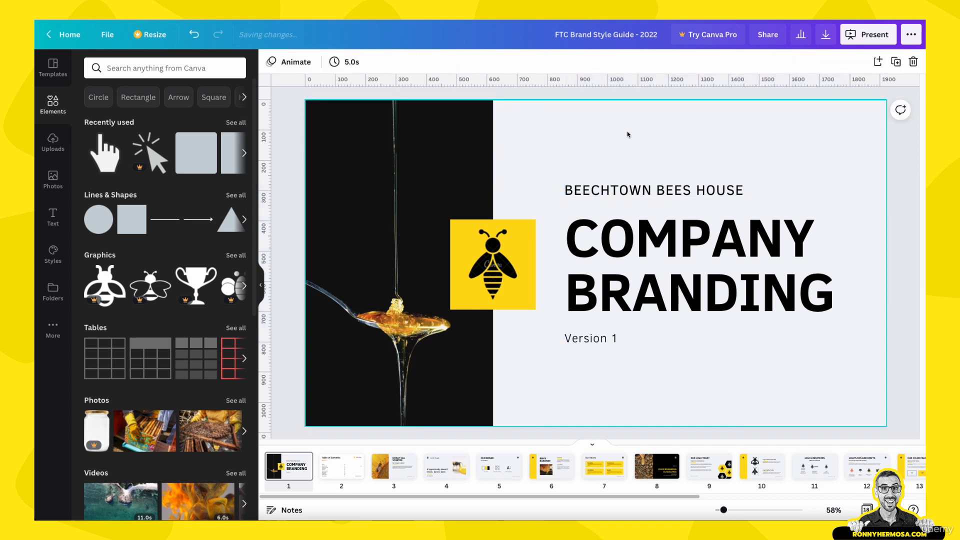
pyautogui.click(620, 258)
pyautogui.click(598, 340)
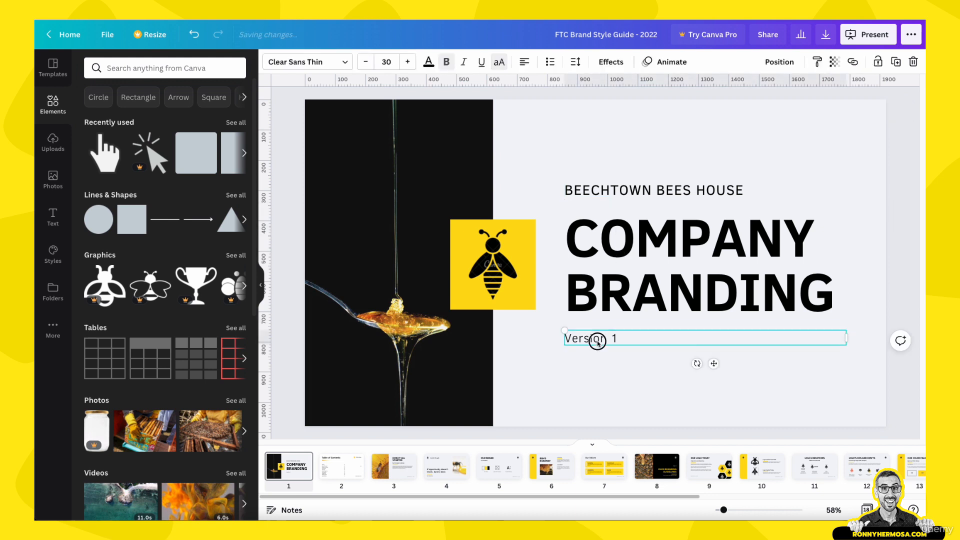
# - Replace the cover's main title with "BRAND STYLE GUIDE", one word per line
pyautogui.doubleClick(621, 283)
pyautogui.press('BackSpace')
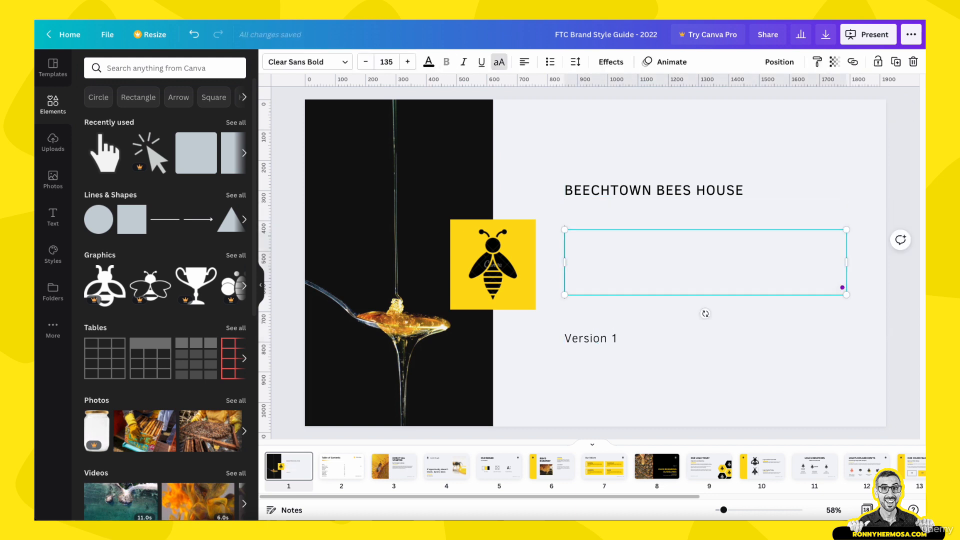
pyautogui.write('BRAMD')
pyautogui.press('BackSpace')
pyautogui.press('BackSpace')
pyautogui.write('ND')
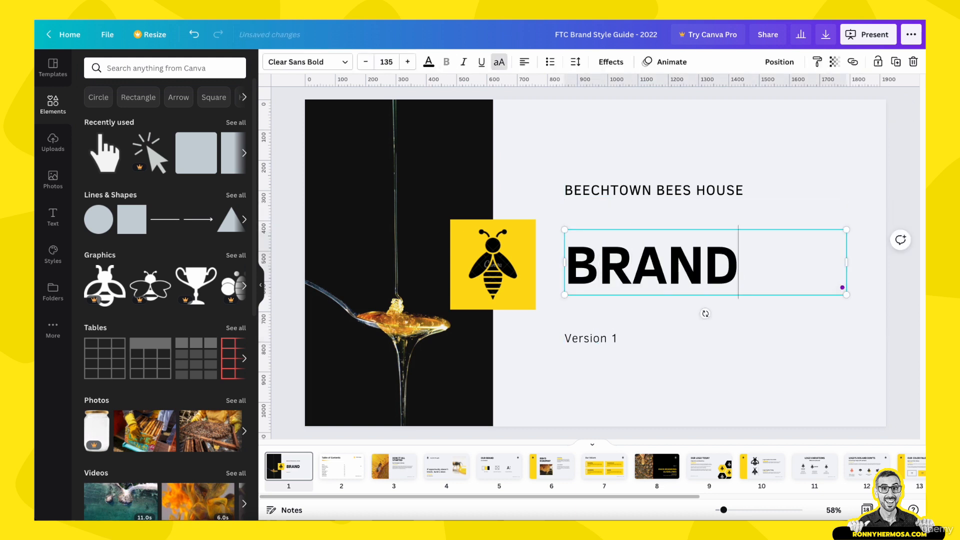
pyautogui.press('Return')
pyautogui.write('STU')
pyautogui.press('BackSpace')
pyautogui.write('YLE')
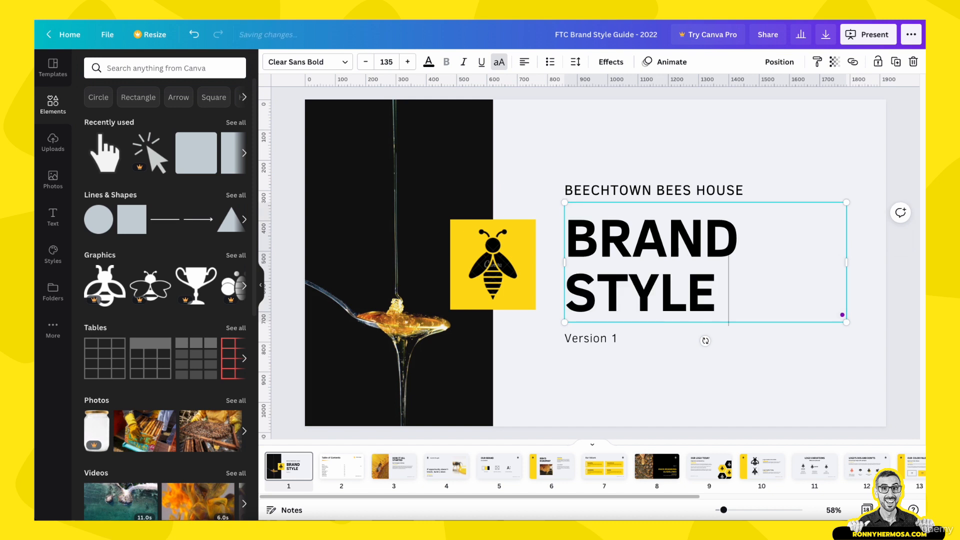
pyautogui.press('Return')
pyautogui.write('GUIDE')
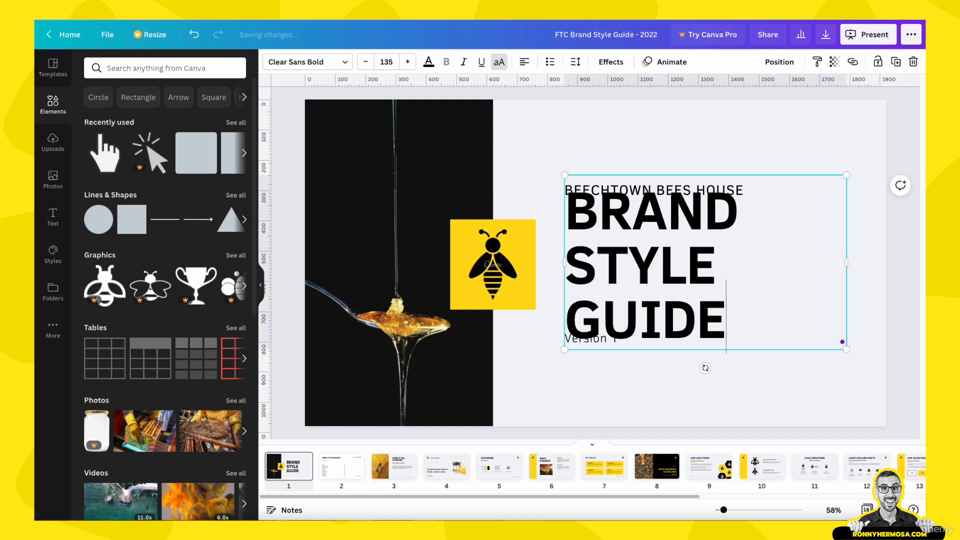
pyautogui.click(619, 402)
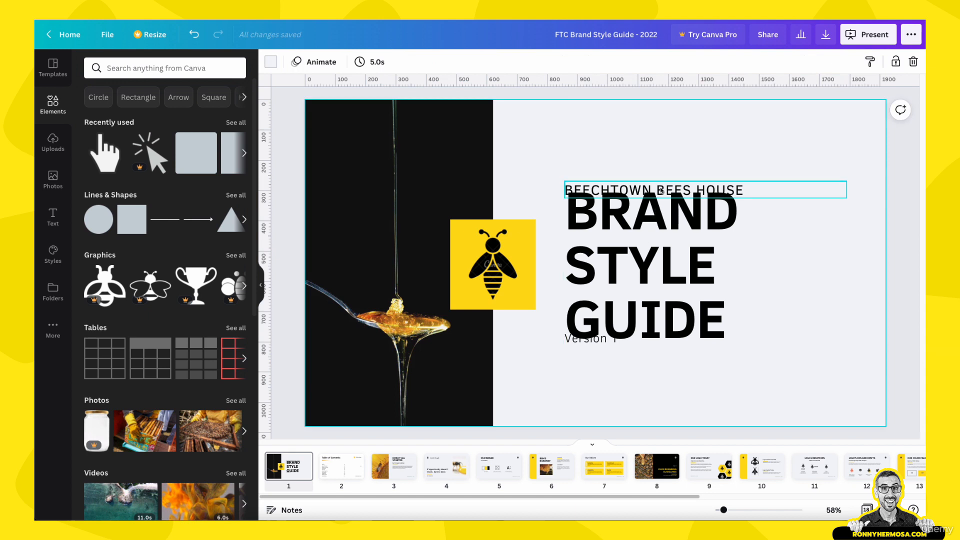
# - Move the small company line up clear of the title and change its text to "FAIR TRADE CONNECTION"
pyautogui.moveTo(659, 190); pyautogui.dragTo(662, 167)
pyautogui.doubleClick(662, 168)
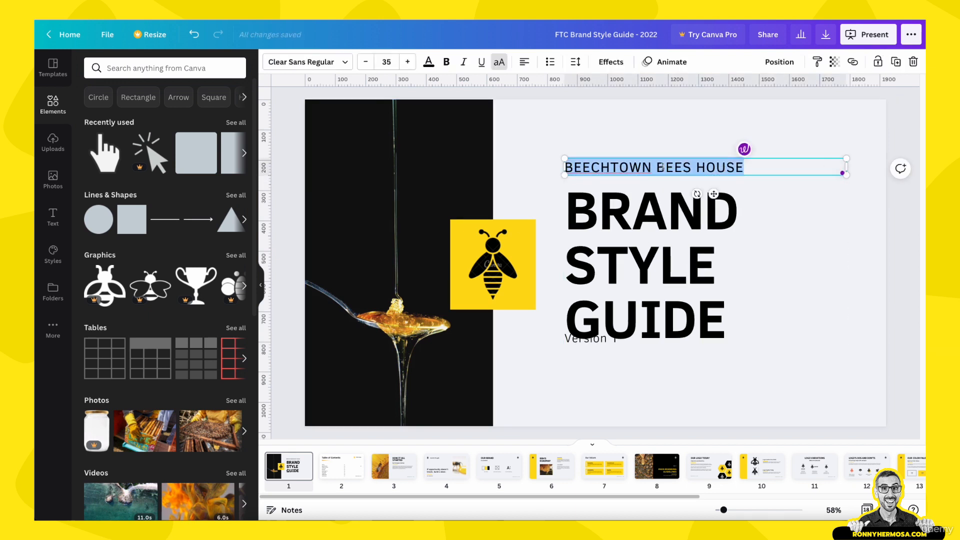
pyautogui.write('FAIR T RADE')
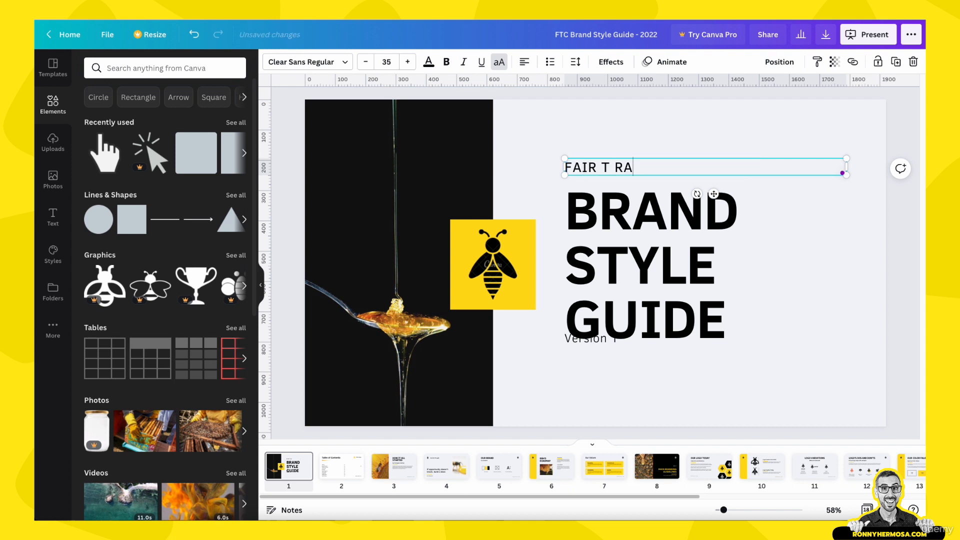
pyautogui.press('BackSpace')
pyautogui.press('BackSpace')
pyautogui.press('BackSpace')
pyautogui.press('BackSpace')
pyautogui.press('BackSpace')
pyautogui.write('RADE CONNECTION')
pyautogui.click(618, 398)
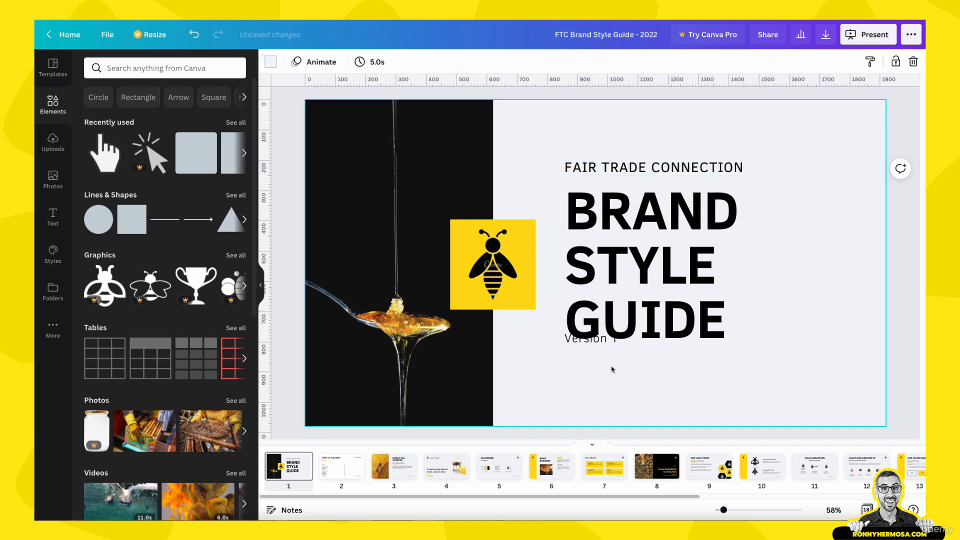
# - Delete the "Version 1" line and shift the title down slightly to centre it vertically on the page
pyautogui.moveTo(602, 338); pyautogui.dragTo(605, 366)
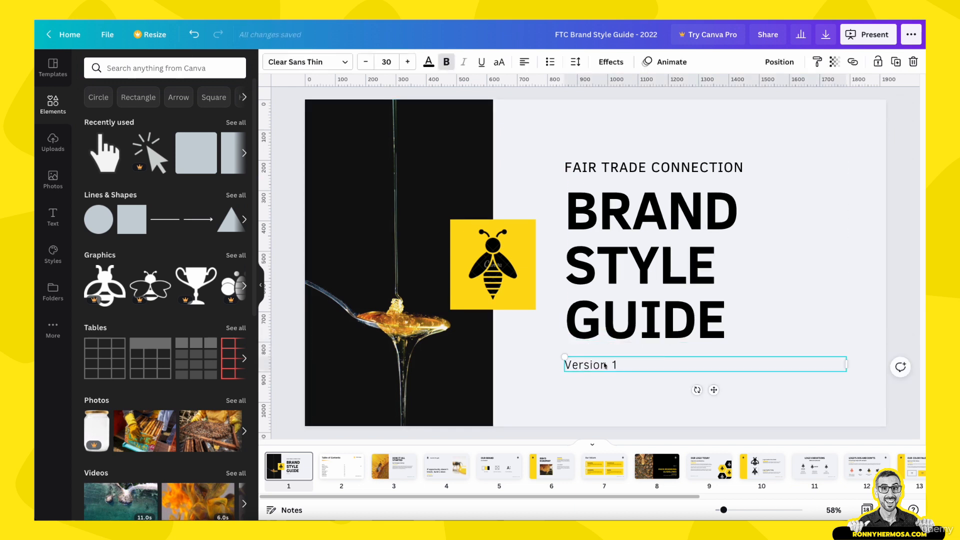
pyautogui.press('Delete')
pyautogui.click(620, 297)
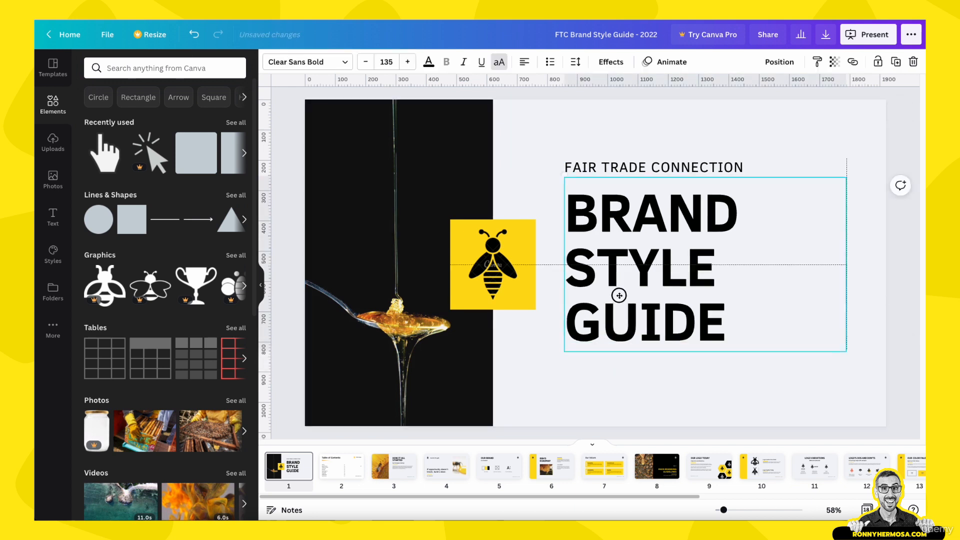
# - Move the yellow bee logo to the cover's lower-right corner and delete the honey spoon photo
pyautogui.moveTo(496, 256); pyautogui.dragTo(811, 375)
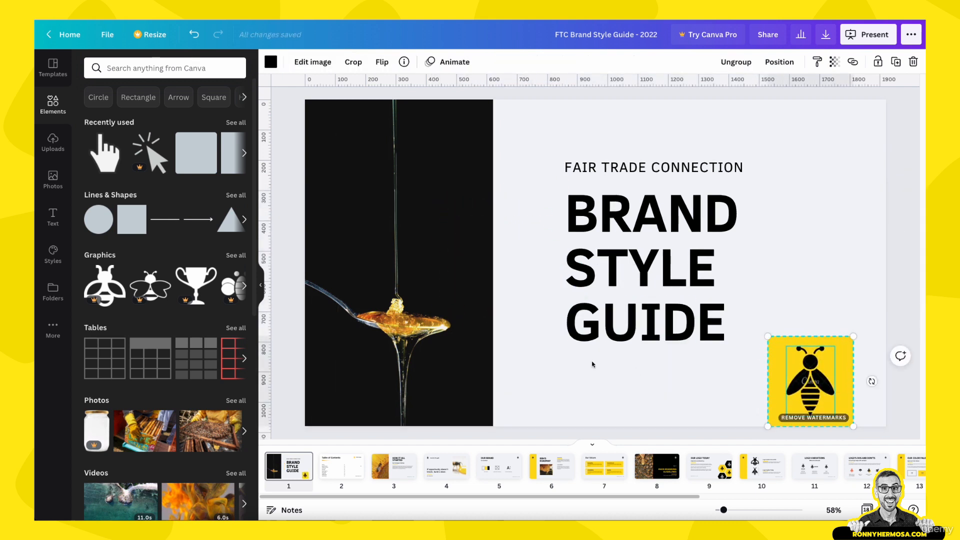
pyautogui.moveTo(401, 238)
pyautogui.mouseDown()
pyautogui.moveTo(420, 261)
pyautogui.moveTo(433, 234)
pyautogui.moveTo(400, 229)
pyautogui.moveTo(418, 238)
pyautogui.moveTo(399, 236)
pyautogui.moveTo(416, 235)
pyautogui.moveTo(407, 238)
pyautogui.mouseUp()
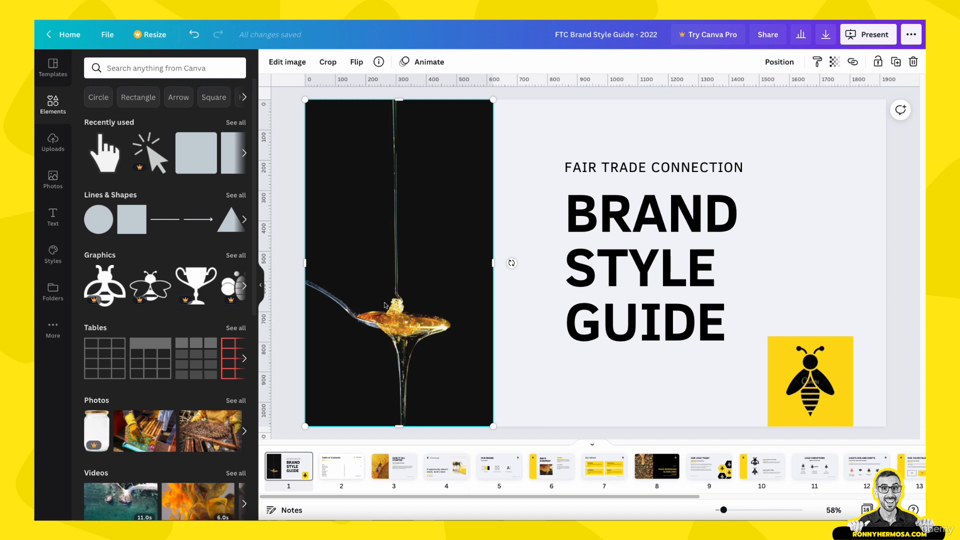
pyautogui.press('Delete')
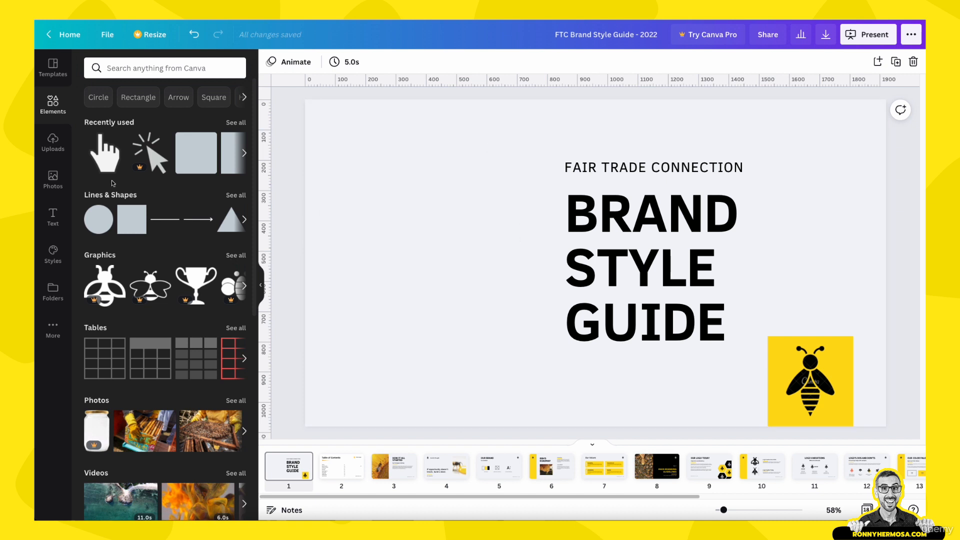
# - Add a single-cell grid to the cover and narrow it to about 660 px wide along the page's left edge
pyautogui.click(53, 103)
pyautogui.scroll(-7, 152, 318)
pyautogui.scroll(-1, 152, 318)
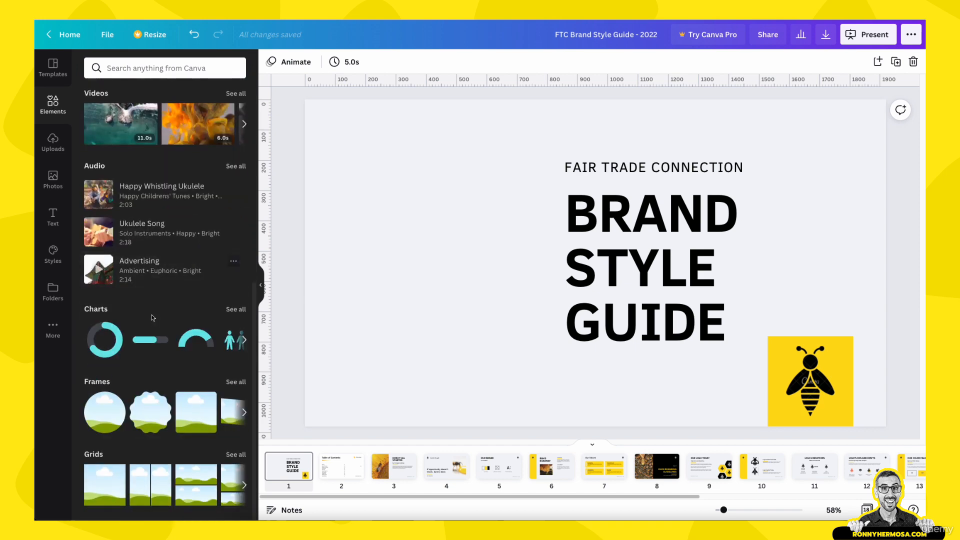
pyautogui.click(108, 486)
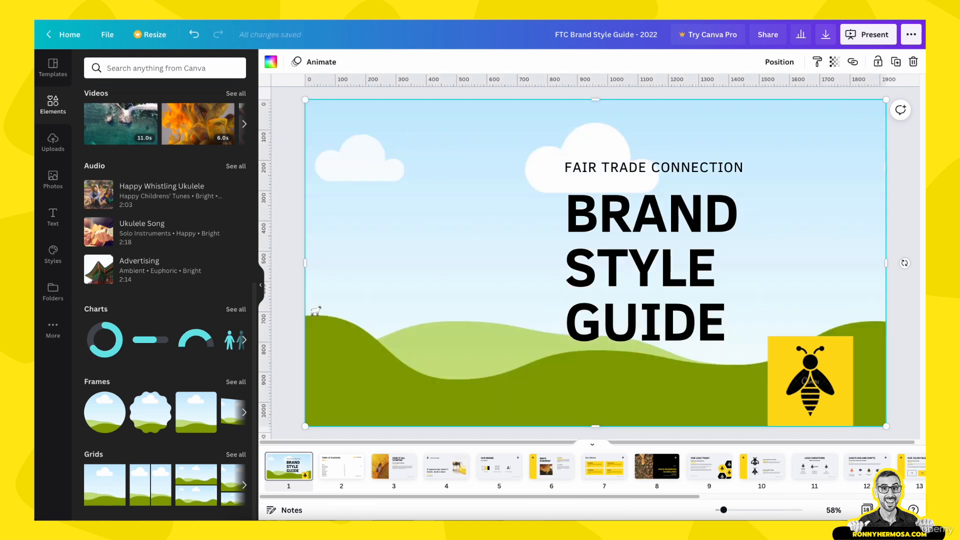
pyautogui.moveTo(886, 263); pyautogui.dragTo(504, 282)
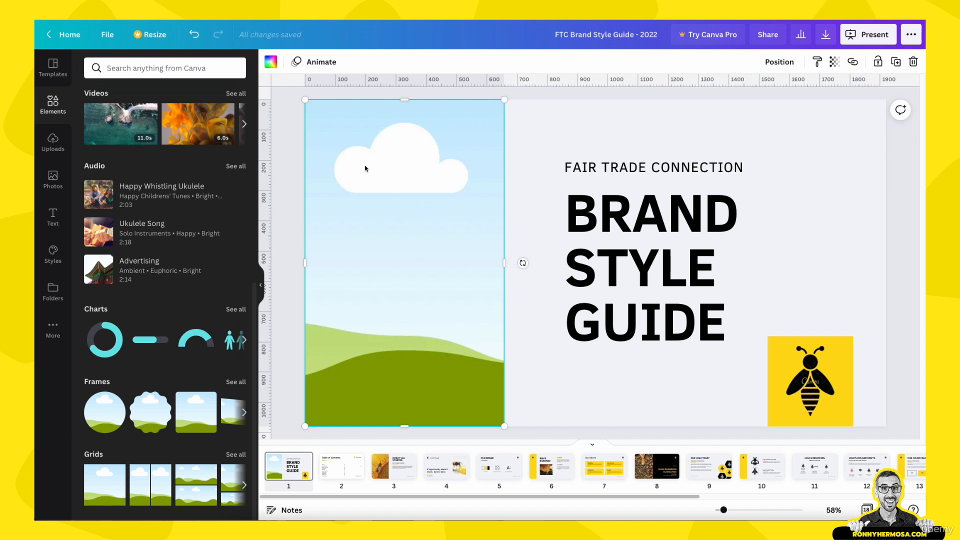
pyautogui.click(559, 364)
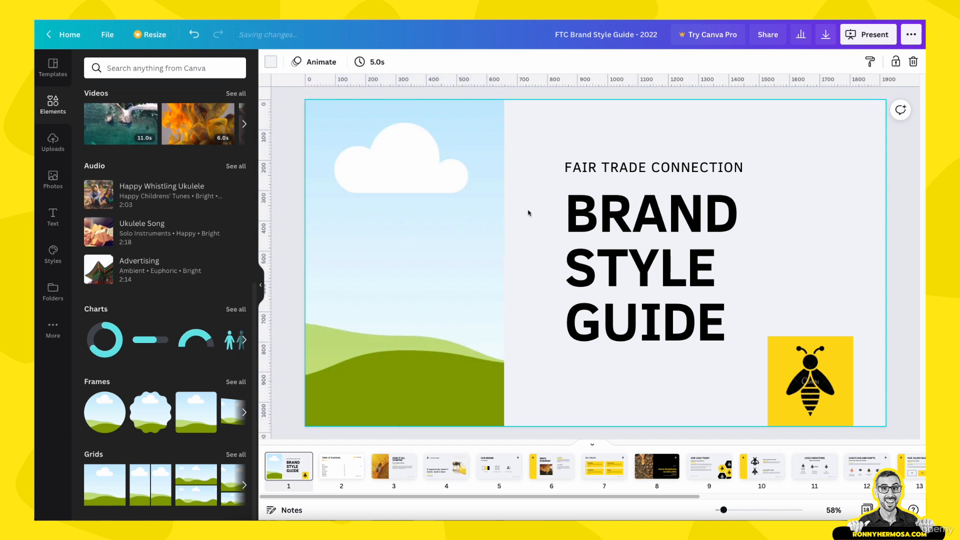
# - Narrow the title and "FAIR TRADE CONNECTION" text boxes to end level with the bee logo's left edge
pyautogui.click(630, 430)
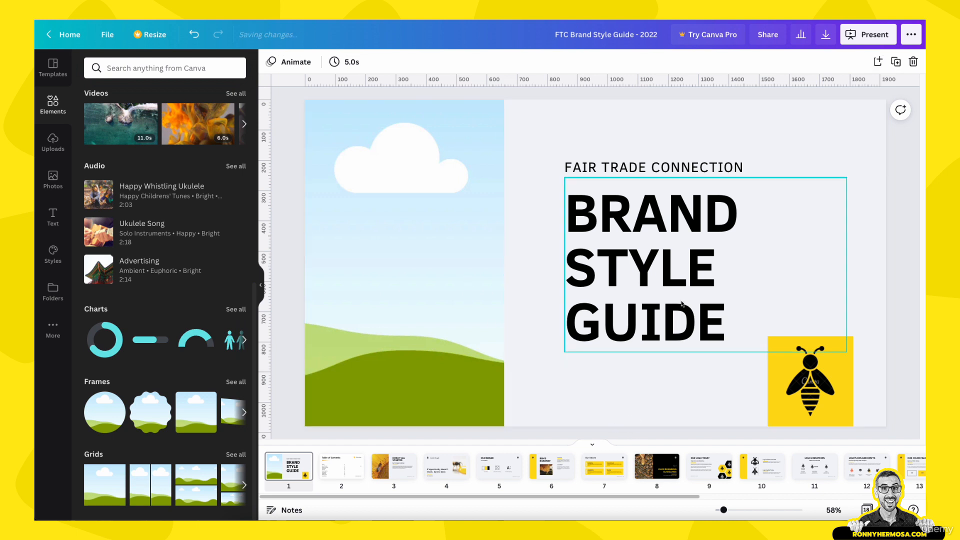
pyautogui.click(653, 250)
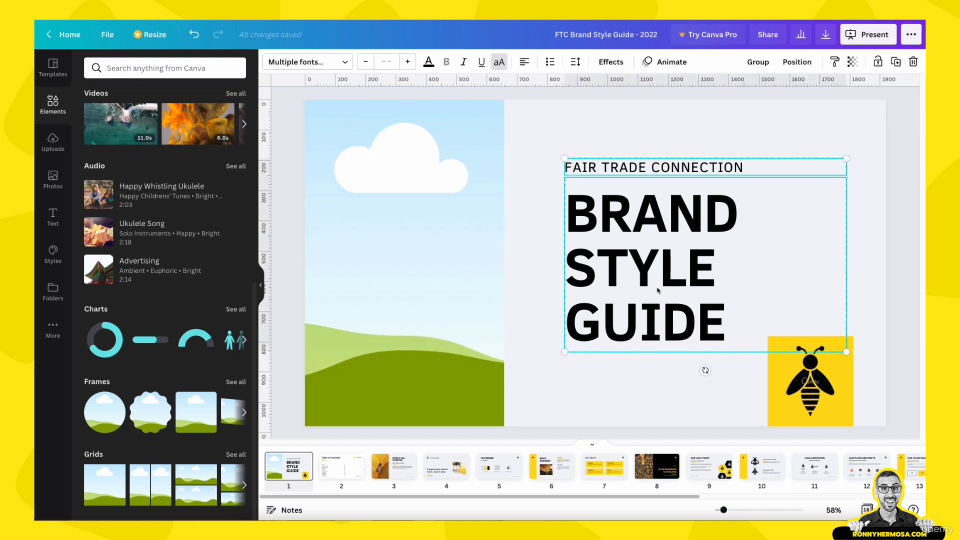
pyautogui.click(648, 385)
pyautogui.click(754, 273)
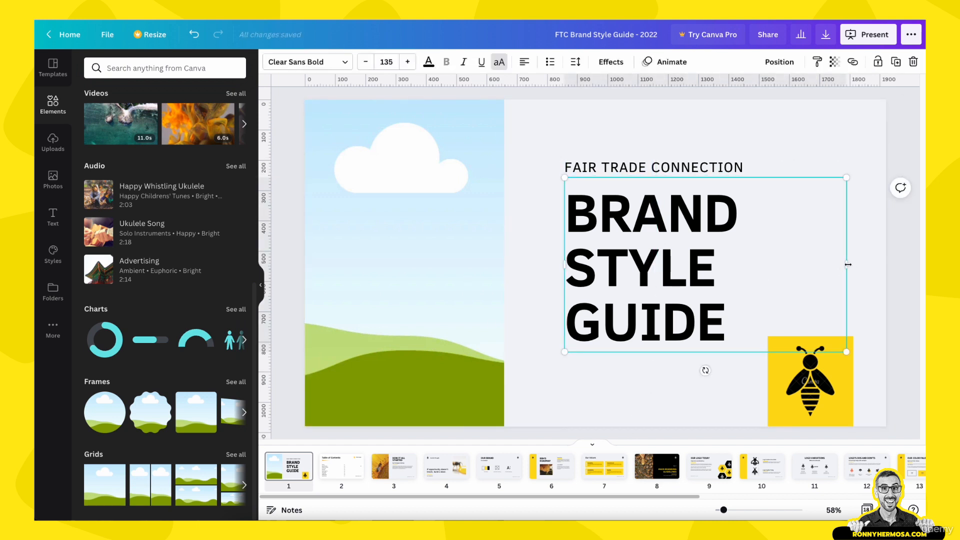
pyautogui.moveTo(847, 265); pyautogui.dragTo(767, 265)
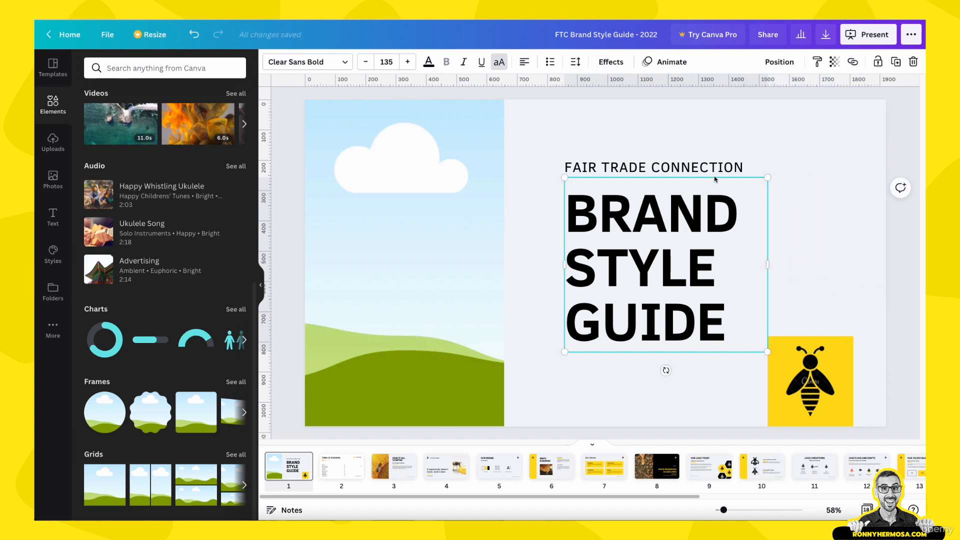
pyautogui.click(778, 160)
pyautogui.moveTo(847, 167); pyautogui.dragTo(772, 169)
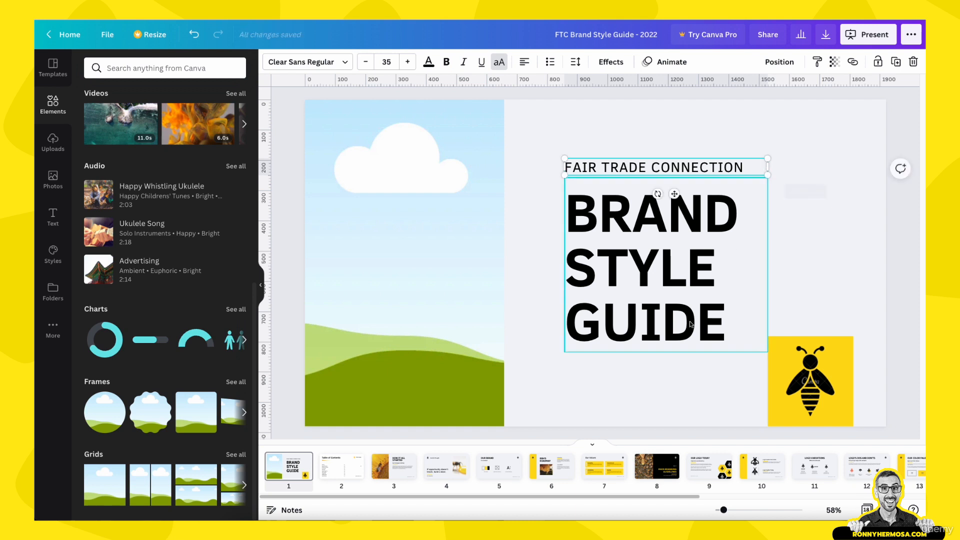
pyautogui.click(655, 406)
pyautogui.moveTo(673, 289); pyautogui.dragTo(683, 145)
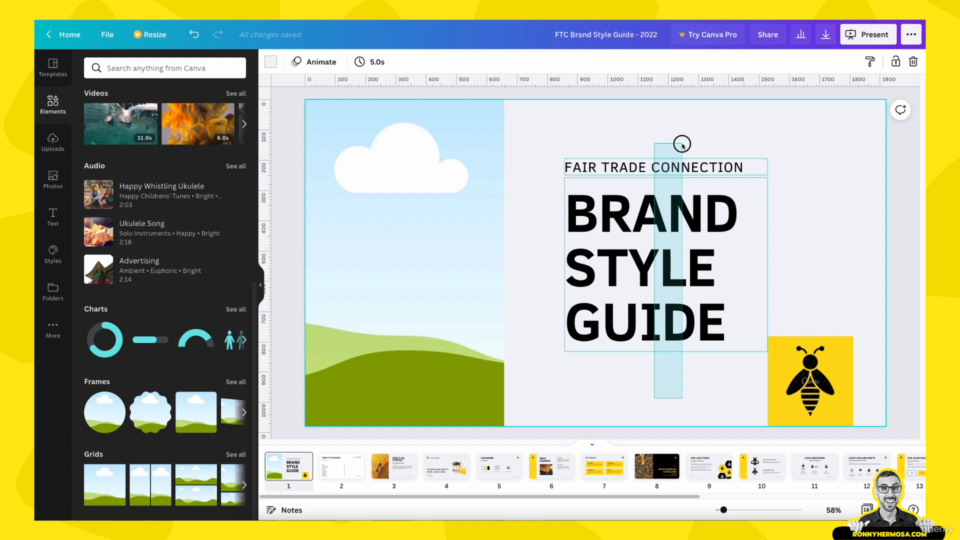
pyautogui.moveTo(682, 144); pyautogui.dragTo(662, 398)
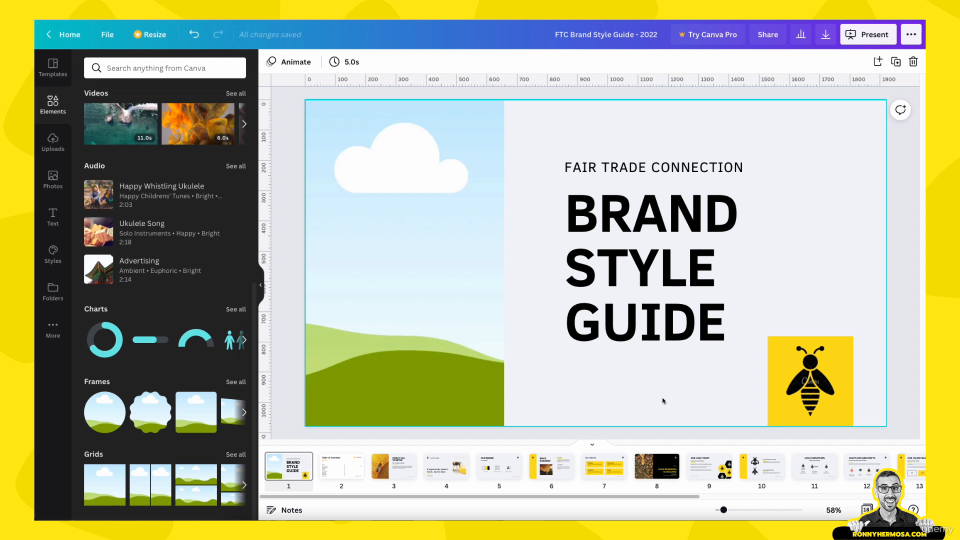
# - View the uploaded images and the folders, check the option for creating folders, and dismiss the Canva Pro trial offer
pyautogui.click(53, 142)
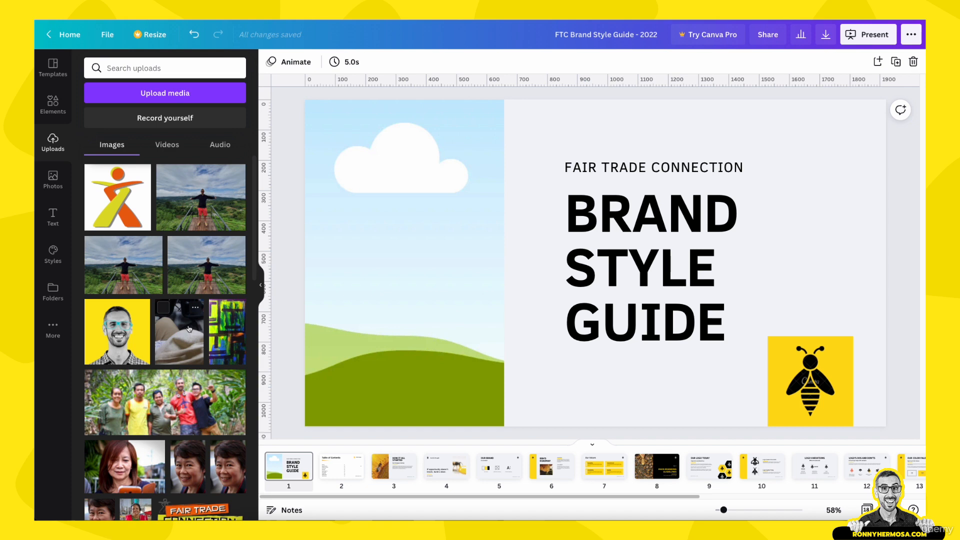
pyautogui.click(52, 289)
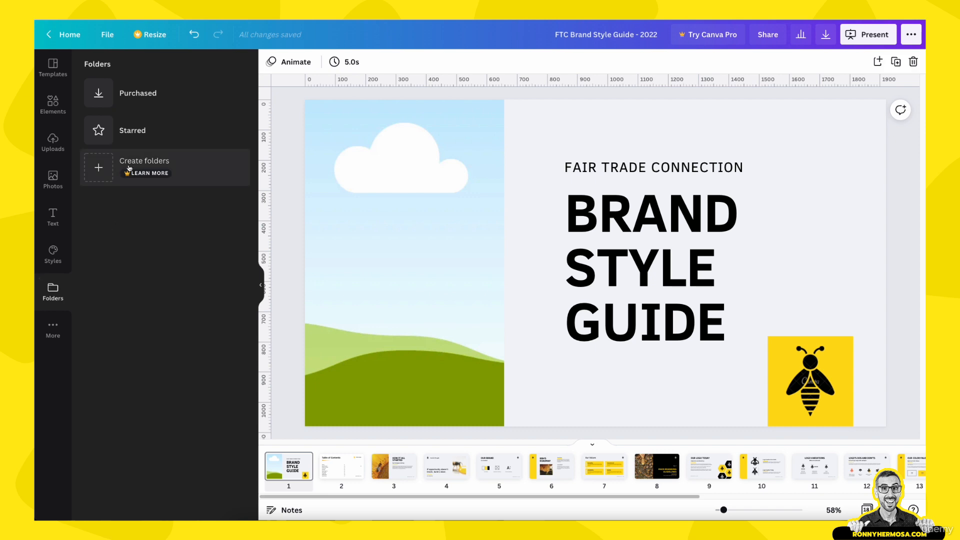
pyautogui.click(152, 162)
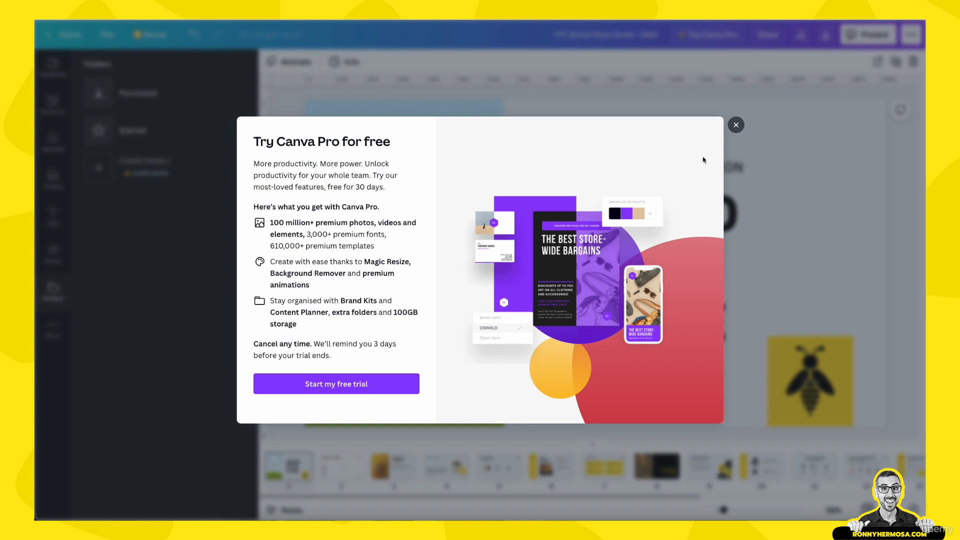
pyautogui.click(736, 125)
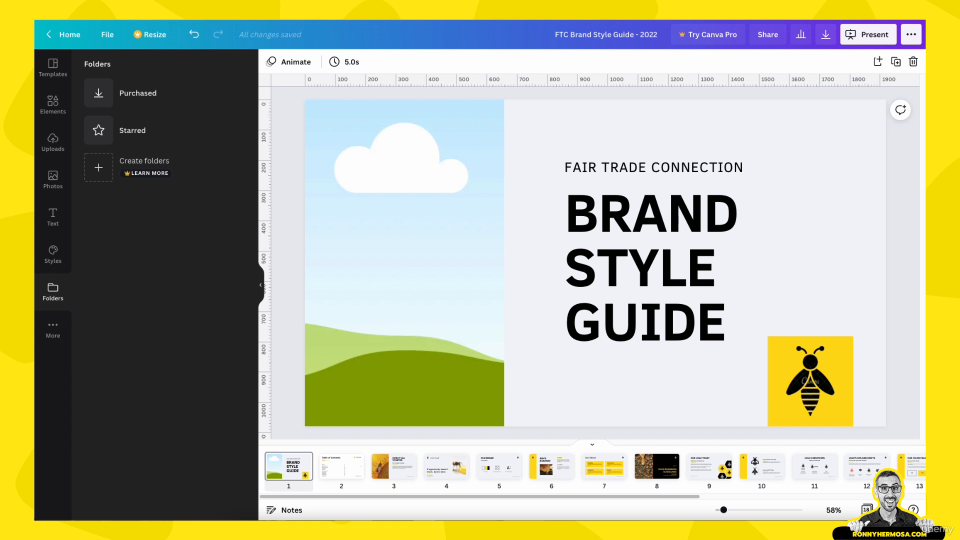
# - Upload all the logo and icon image files from the NEW LOGO folder to the uploaded media
pyautogui.click(55, 145)
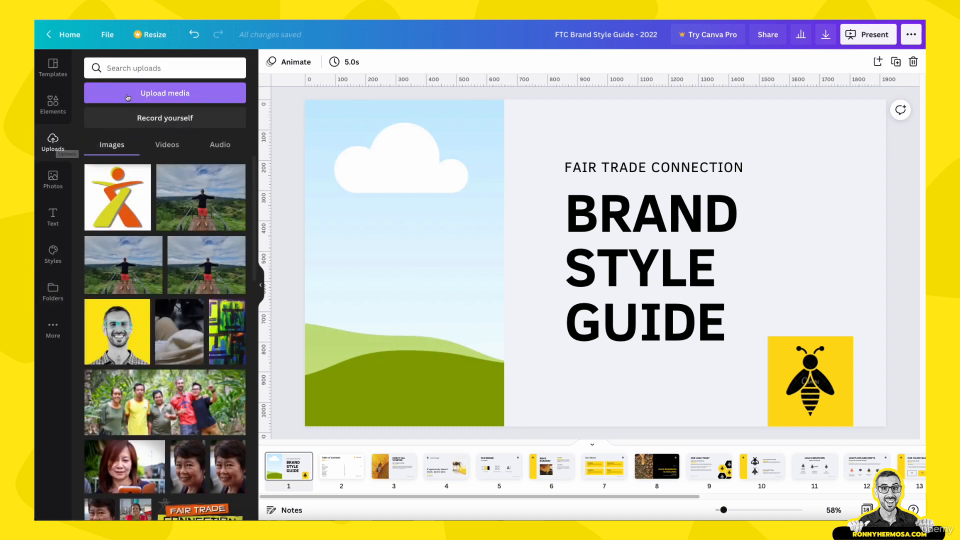
pyautogui.click(178, 96)
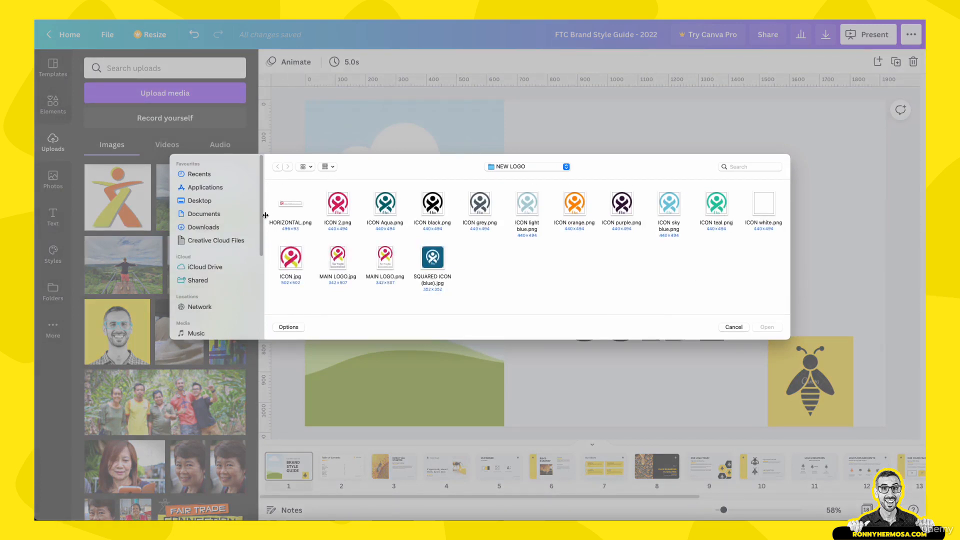
pyautogui.moveTo(271, 190); pyautogui.dragTo(774, 290)
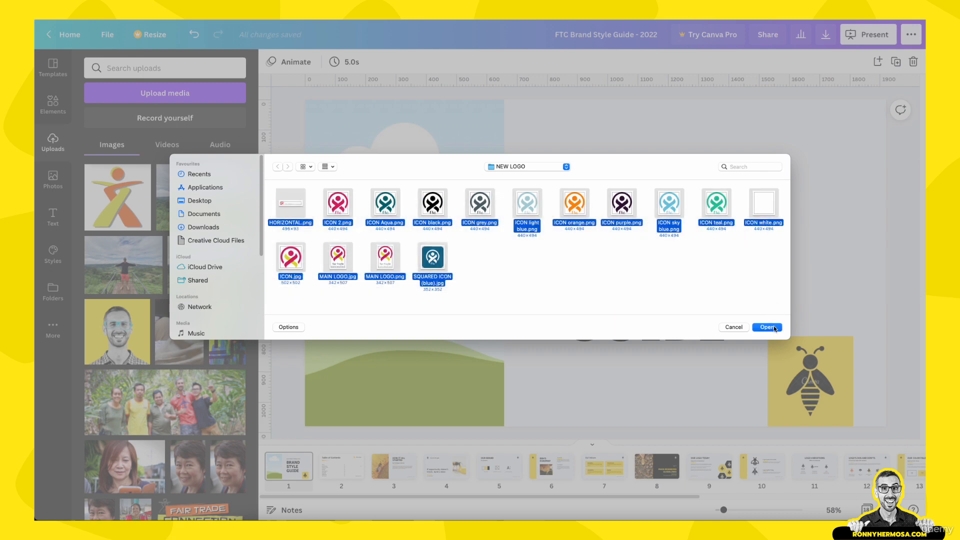
pyautogui.click(773, 325)
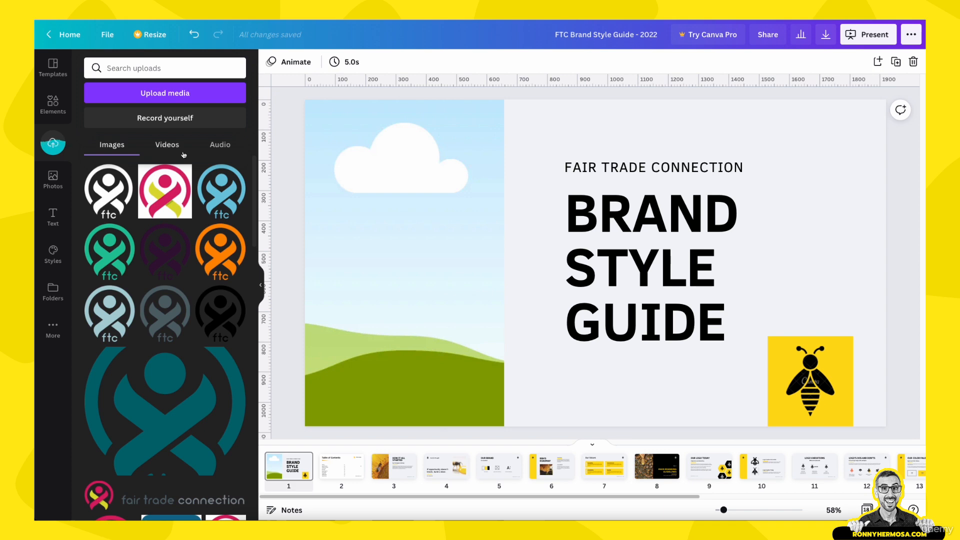
# - Upload all the photos from the Photos of Artisans folder inside the Fair Trade Connection folder
pyautogui.click(184, 94)
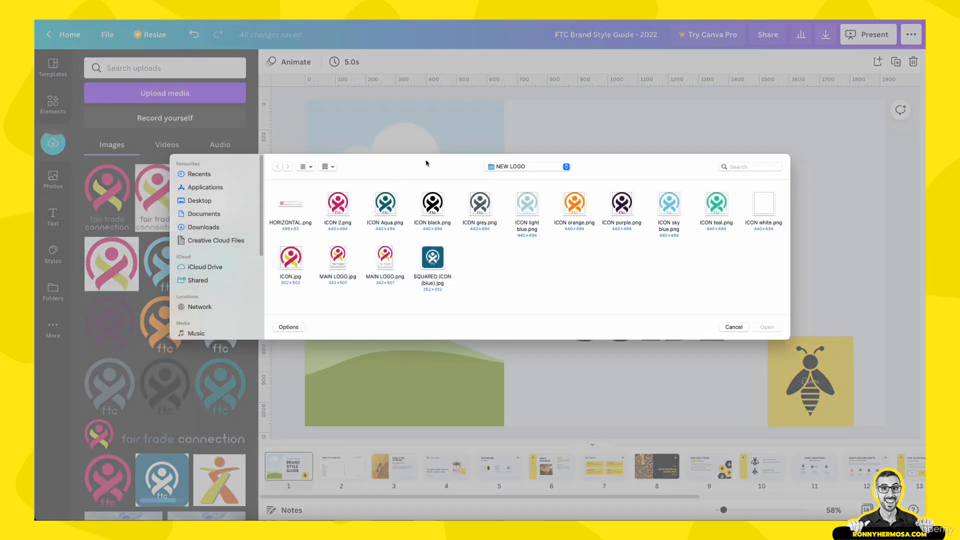
pyautogui.click(506, 168)
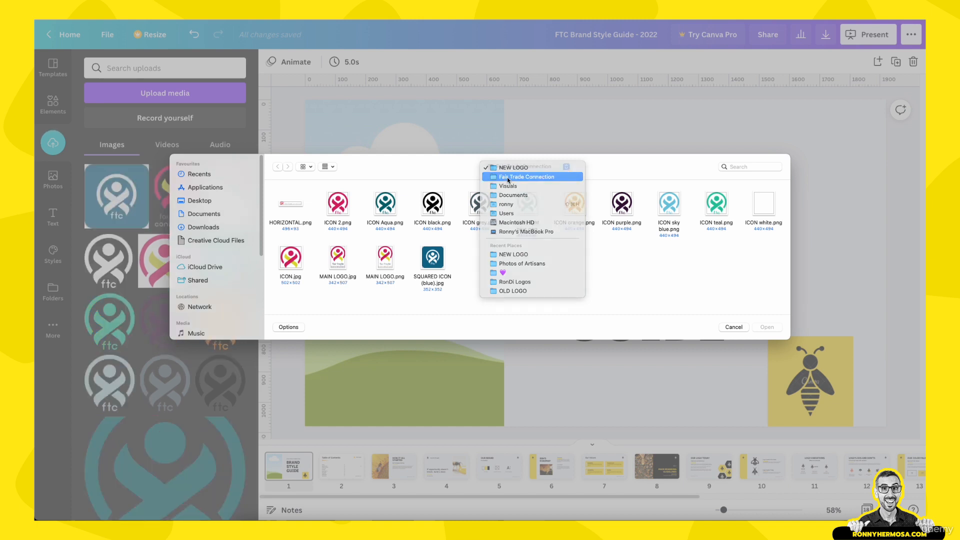
pyautogui.click(507, 178)
pyautogui.doubleClick(429, 209)
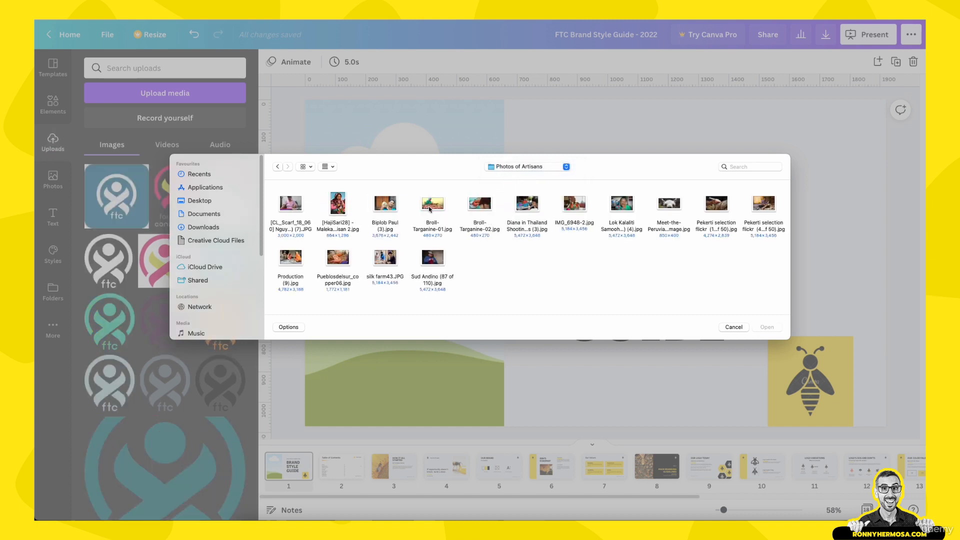
pyautogui.moveTo(272, 190); pyautogui.dragTo(780, 297)
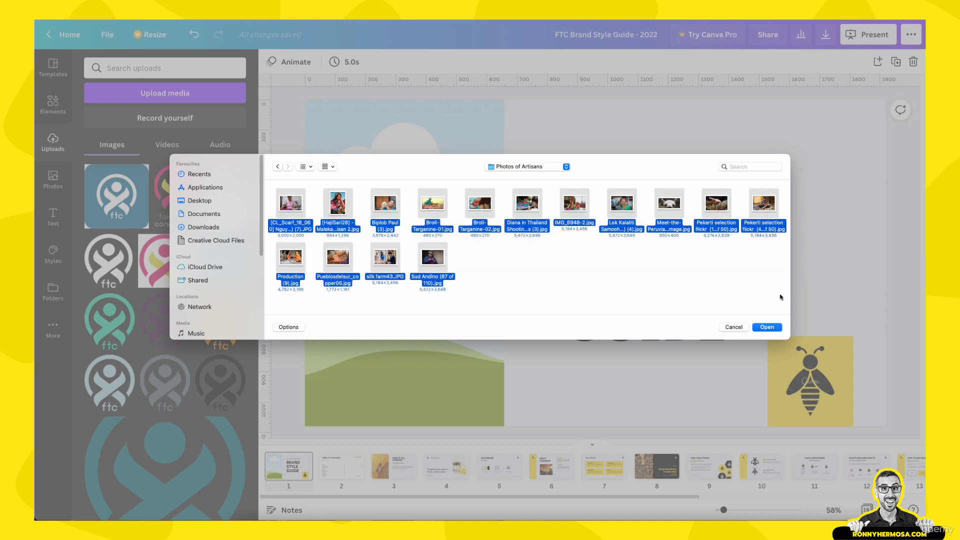
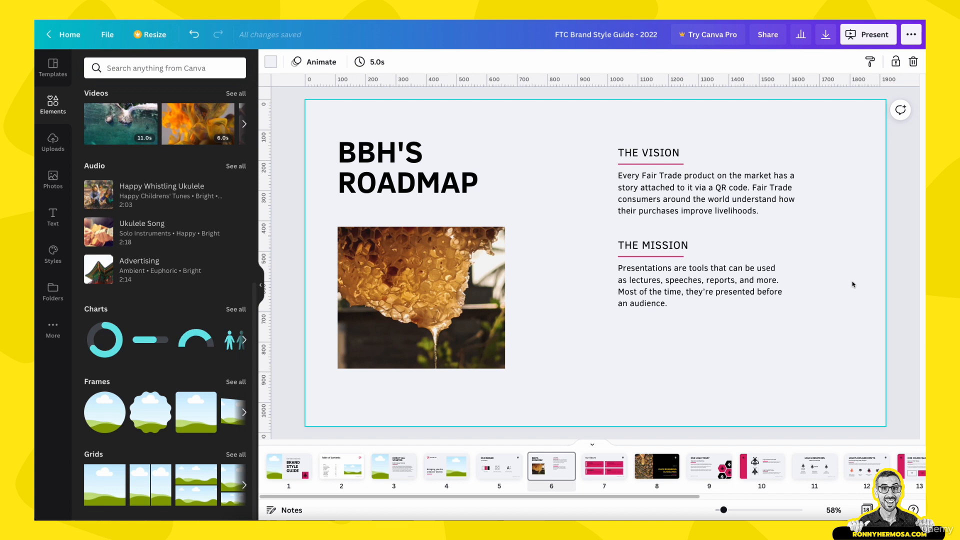
# - Rewrite the mission: "We want to help the fair trade organizations - like the producers, the retailers or the federations - show the impacts of fair trade to the consumers."
pyautogui.doubleClick(724, 292)
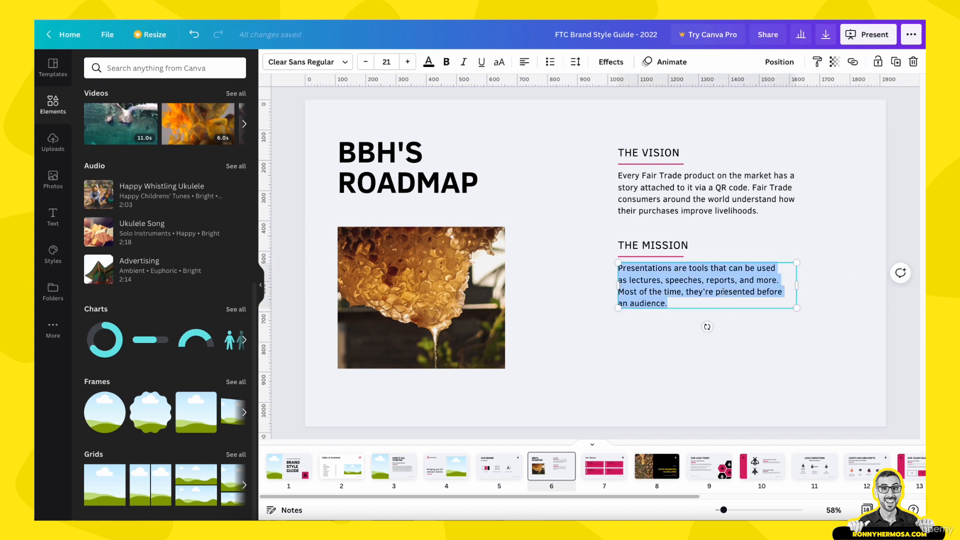
pyautogui.press('super+Tab')
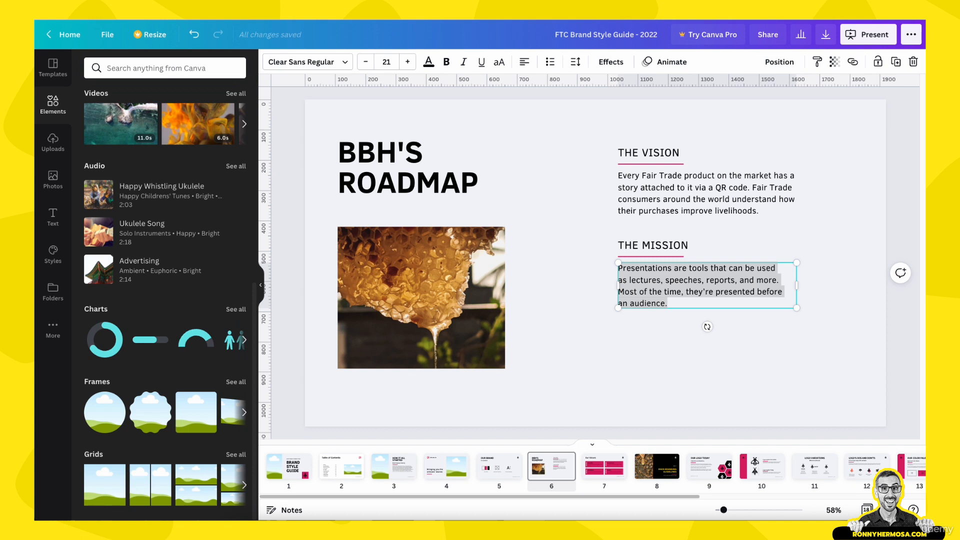
pyautogui.tripleClick(693, 287)
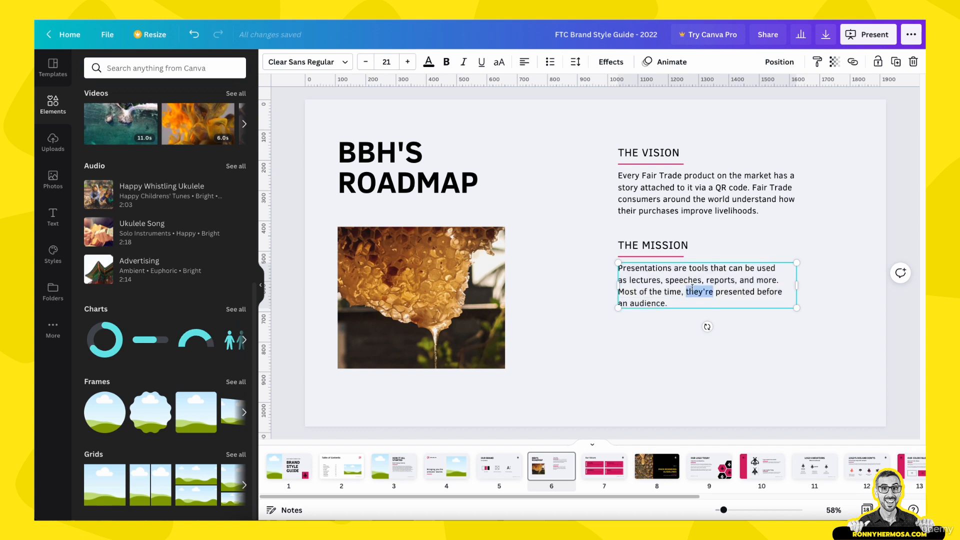
pyautogui.write('We want to help the fair trade organizations - like the producers, the retailers or the federations - show the impacts of fair trade to the consumers.')
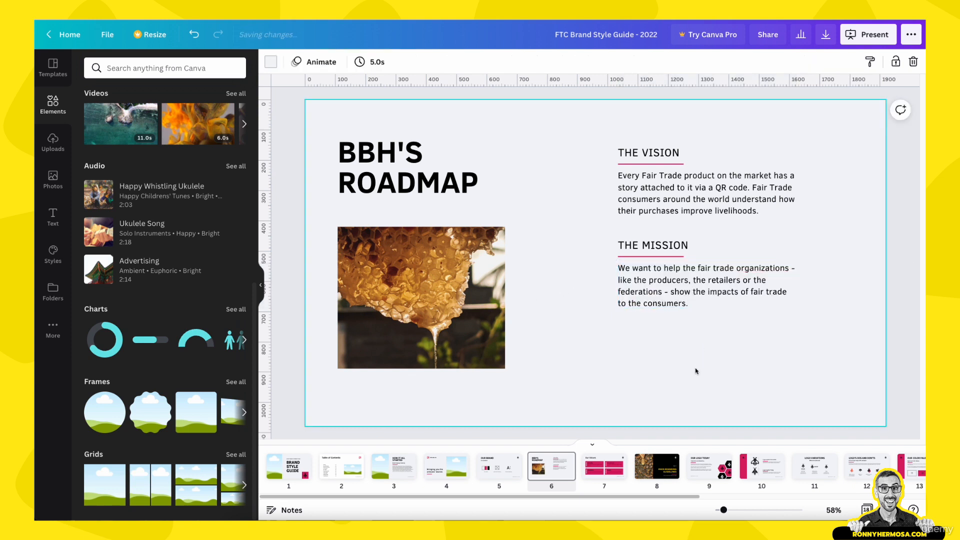
pyautogui.click(696, 370)
# - Replace page 5's "BBH Brand Guide" footer with a copy of page 3's "FTC Brand Style Guide | 03" footer, and paste that footer on page 6
pyautogui.click(491, 473)
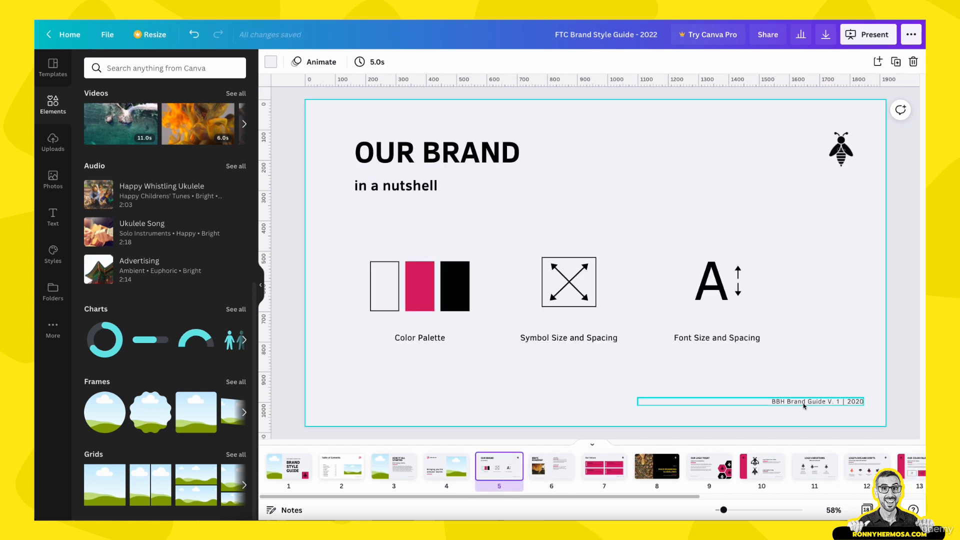
pyautogui.click(439, 475)
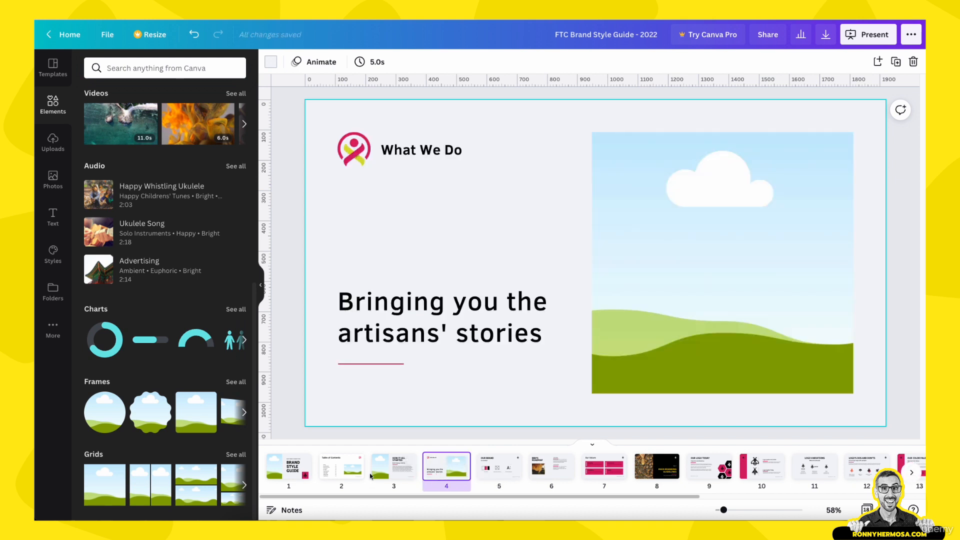
pyautogui.click(387, 474)
pyautogui.click(855, 405)
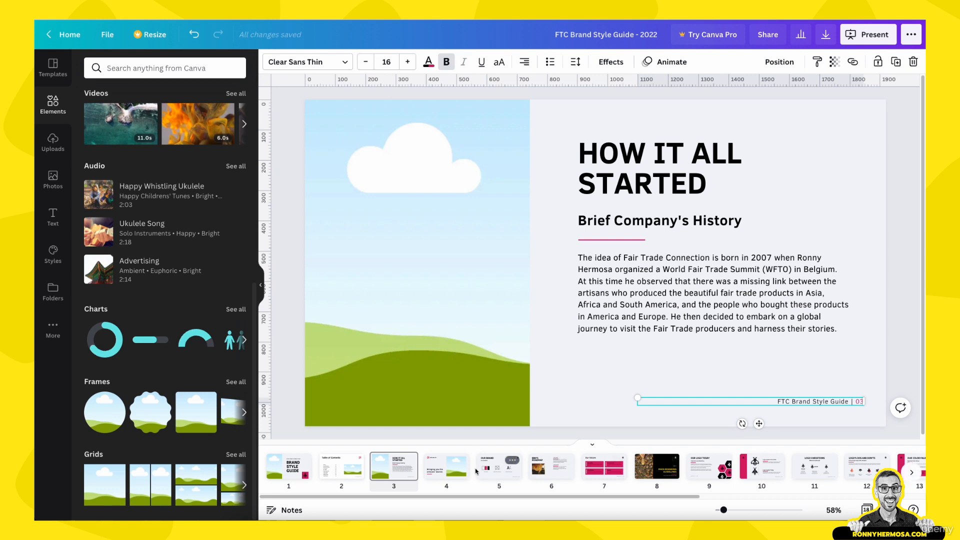
pyautogui.click(452, 468)
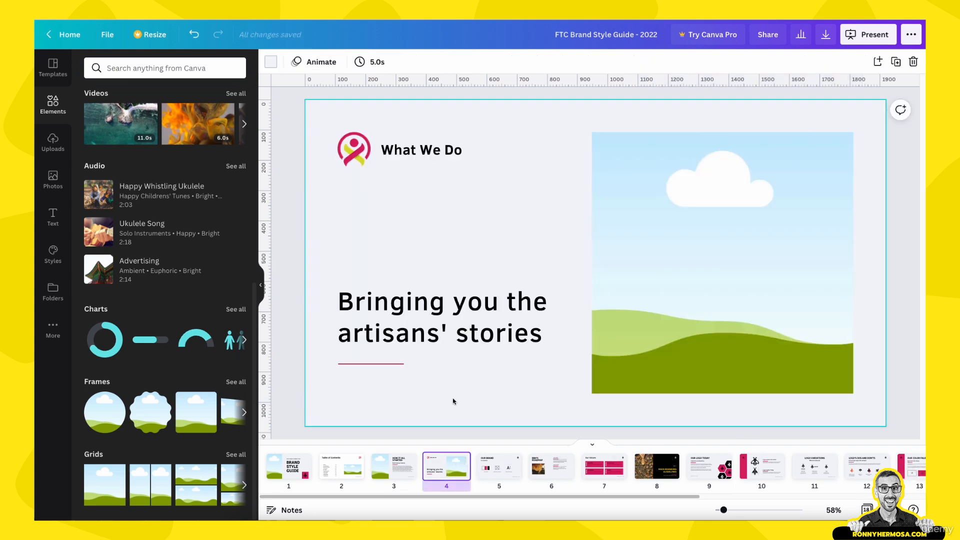
pyautogui.click(495, 471)
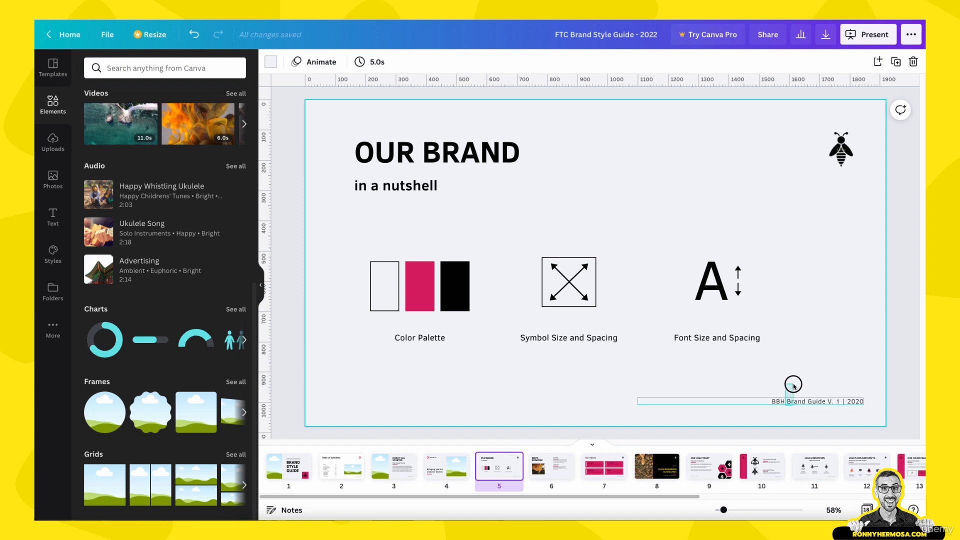
pyautogui.click(798, 401)
pyautogui.press('Delete')
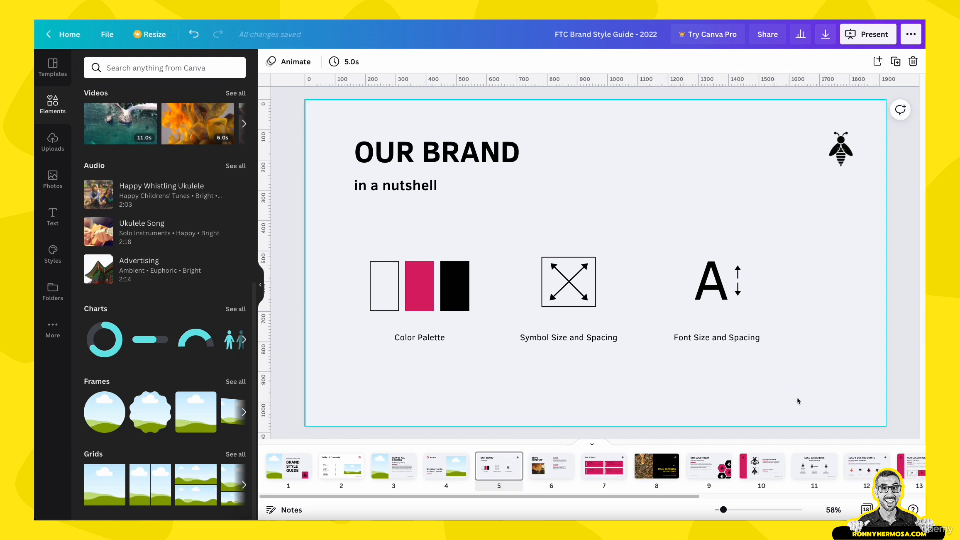
pyautogui.hotkey('ctrl', 'v')
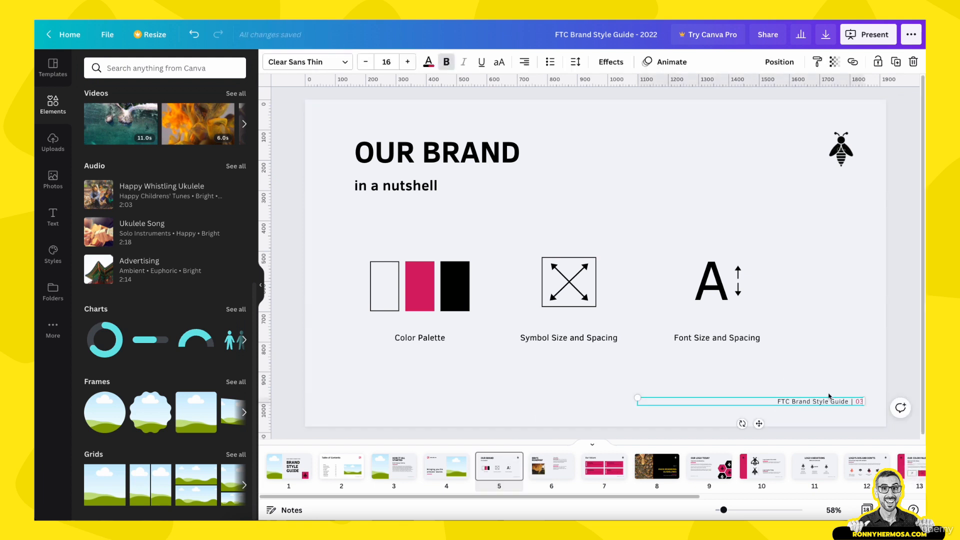
pyautogui.scroll(-3, 800, 400)
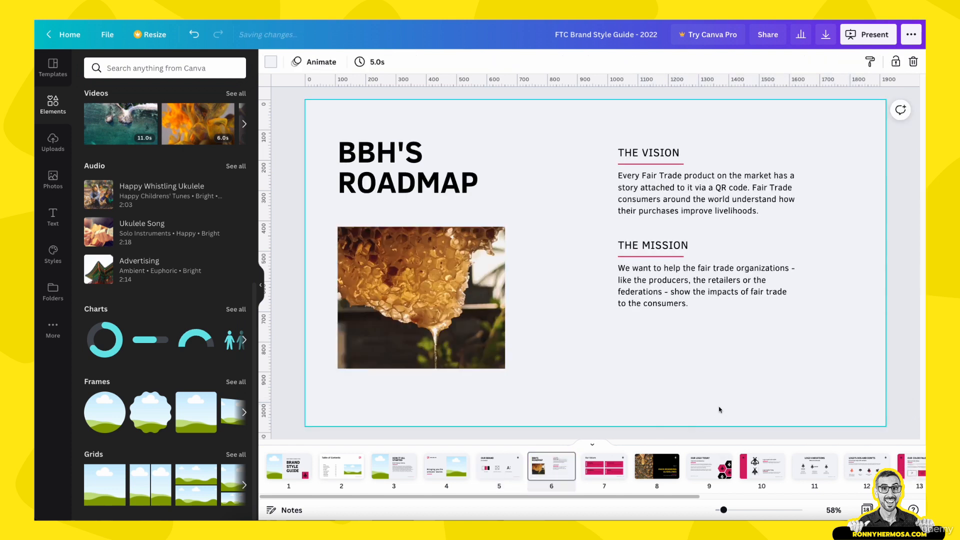
pyautogui.write('FTC Brand Style Guide | 03')
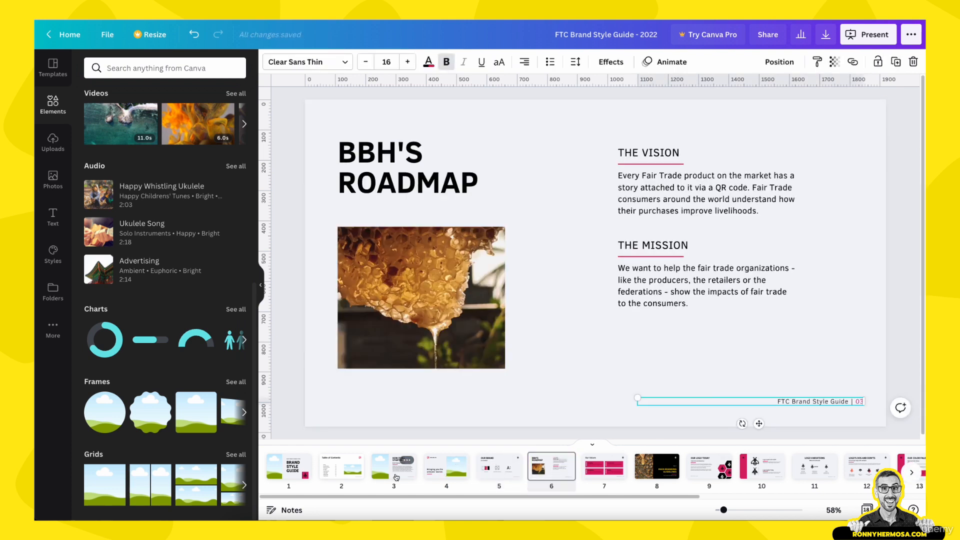
# - Check the footers on pages 3 and 4, and set the footer page number on the OUR BRAND page to 05
pyautogui.click(397, 476)
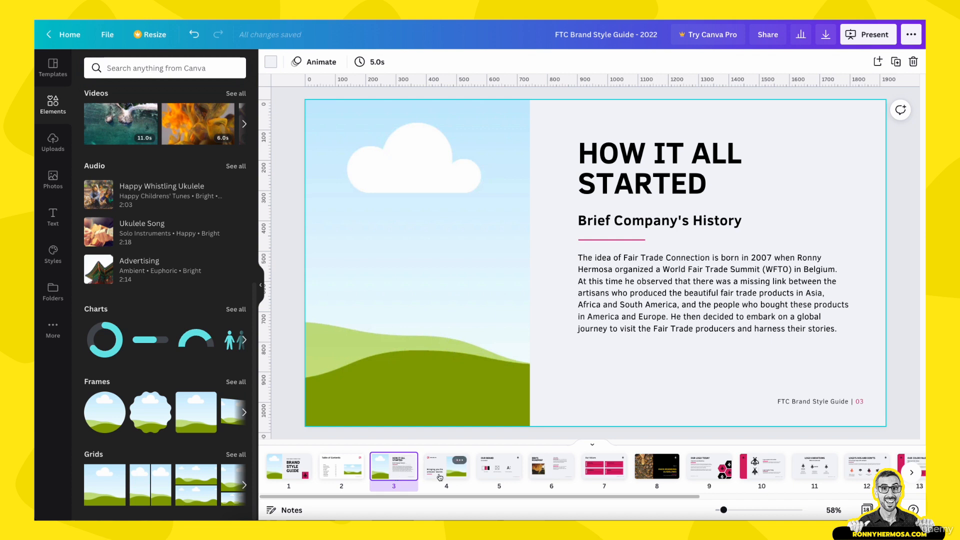
pyautogui.click(440, 476)
pyautogui.click(520, 470)
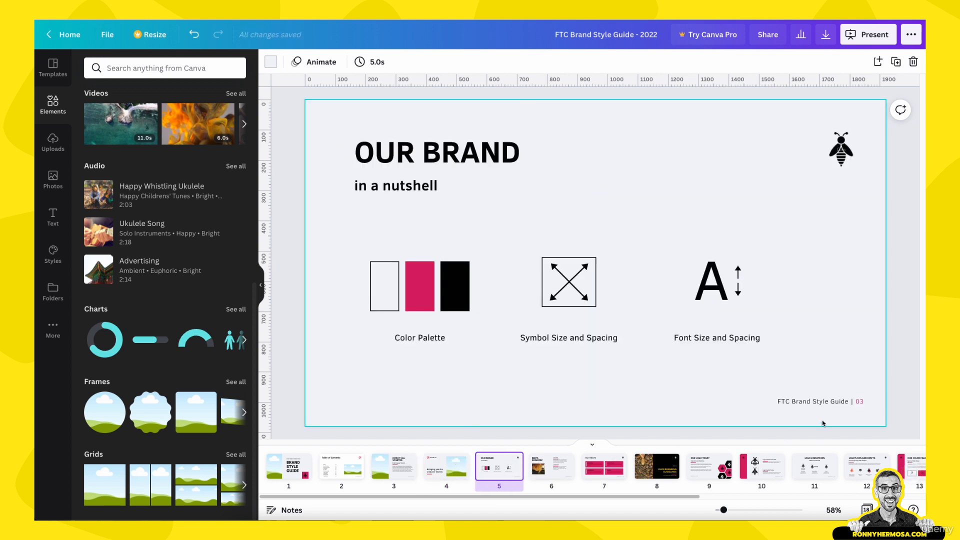
pyautogui.click(859, 403)
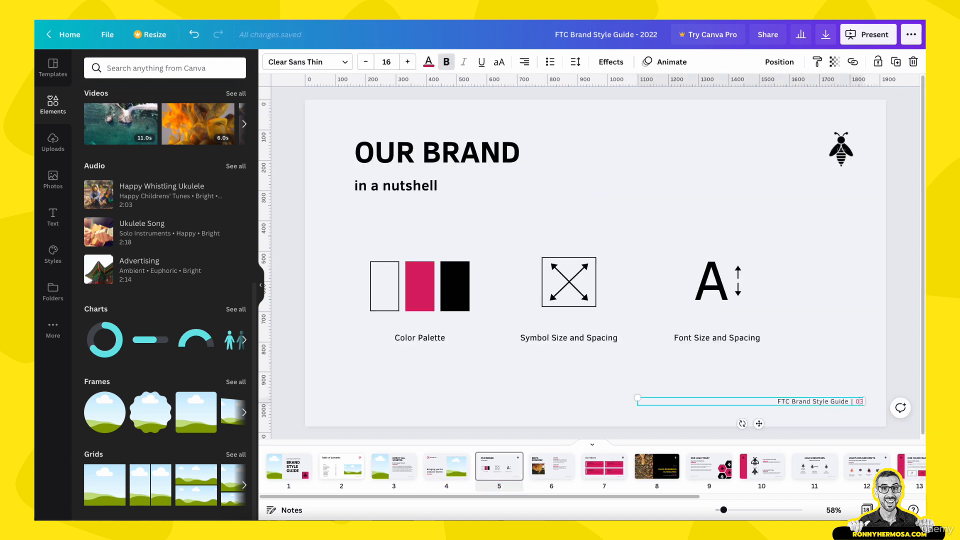
pyautogui.write('05')
# - Set the footer page number on the roadmap page to 06
pyautogui.click(562, 465)
pyautogui.click(857, 403)
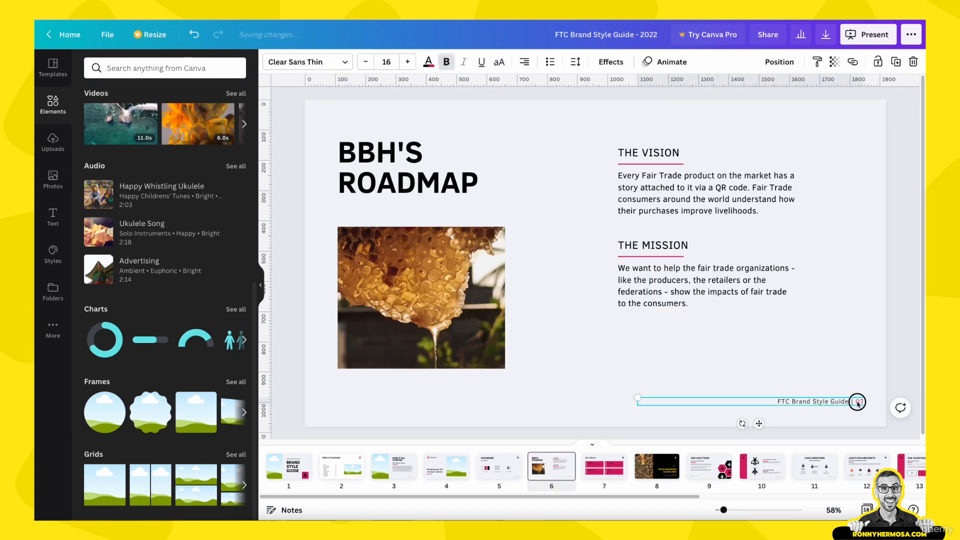
pyautogui.write('06')
# - Delete the "BBH'S ROADMAP" title and the honeycomb photo from page 6
pyautogui.click(874, 364)
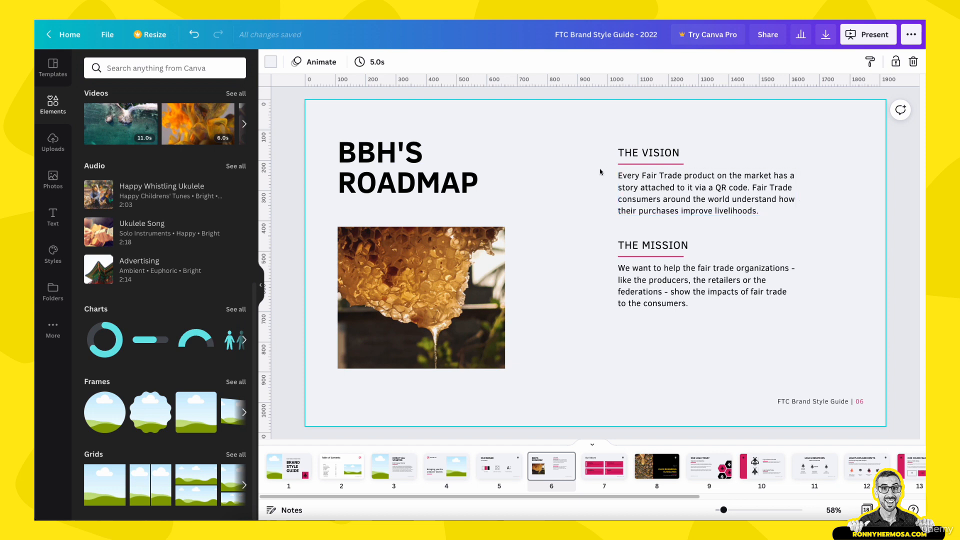
pyautogui.click(319, 124)
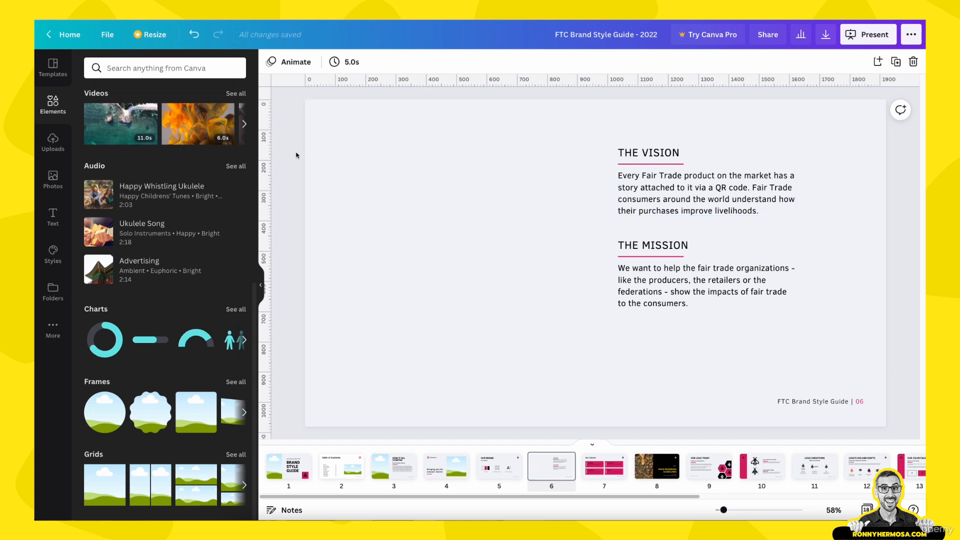
# - Look through the uploaded images, and upload additional images, including the Oxfam one, from the Fair Trade Connection folder
pyautogui.click(53, 141)
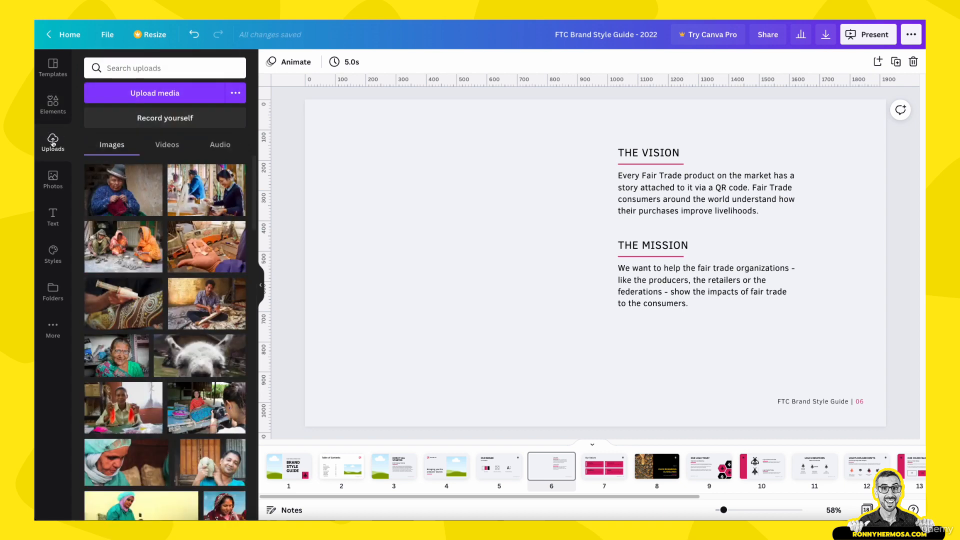
pyautogui.scroll(-6, 144, 294)
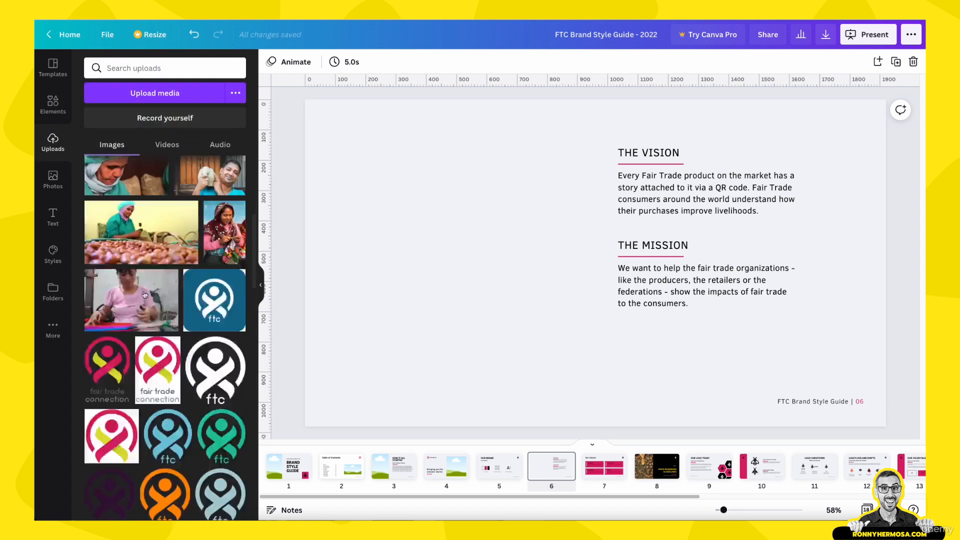
pyautogui.scroll(-2, 144, 294)
pyautogui.scroll(7, 229, 384)
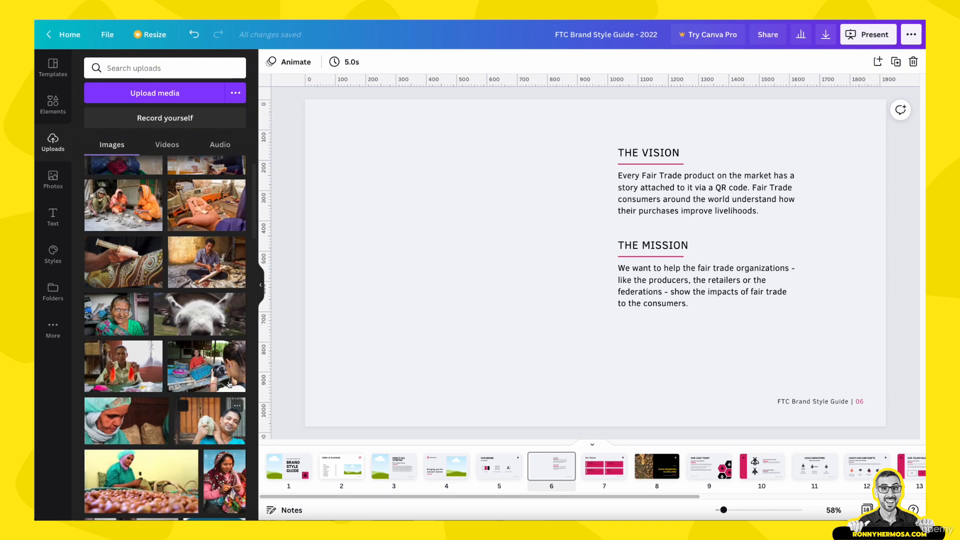
pyautogui.scroll(2, 230, 371)
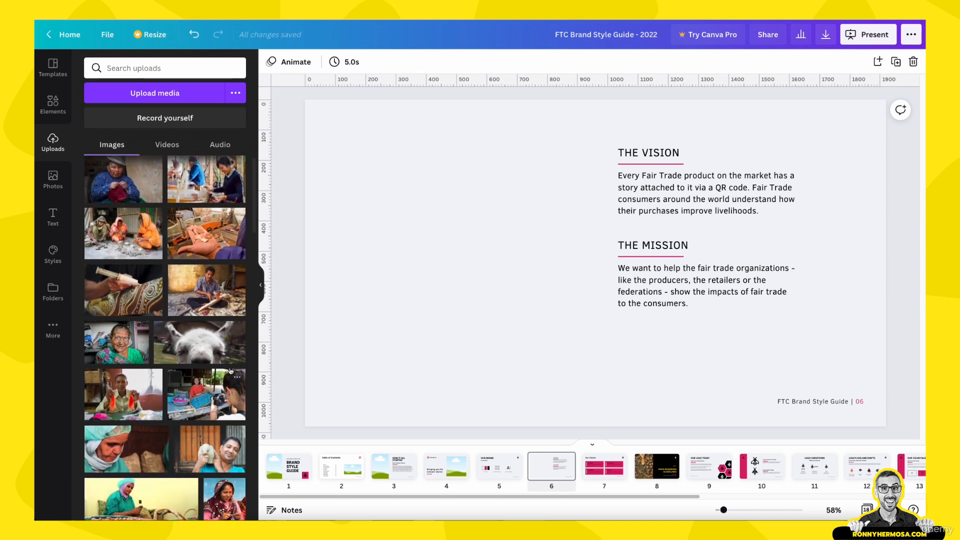
pyautogui.click(152, 94)
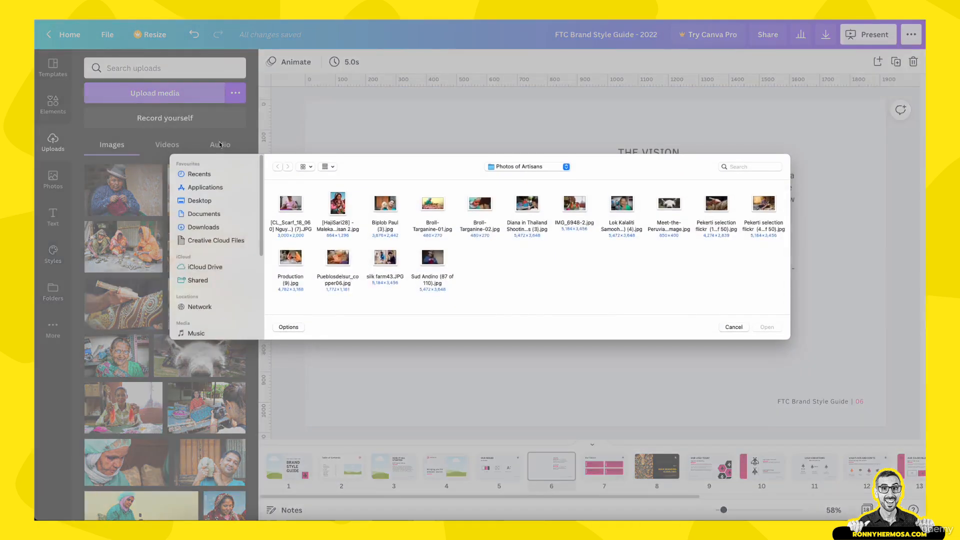
pyautogui.click(567, 167)
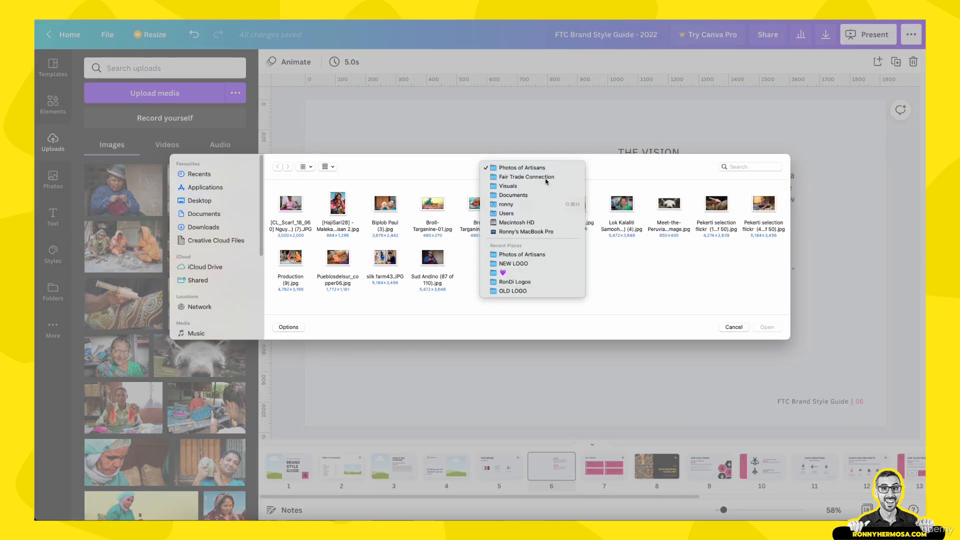
pyautogui.click(546, 178)
pyautogui.moveTo(477, 265); pyautogui.dragTo(534, 213)
pyautogui.click(767, 327)
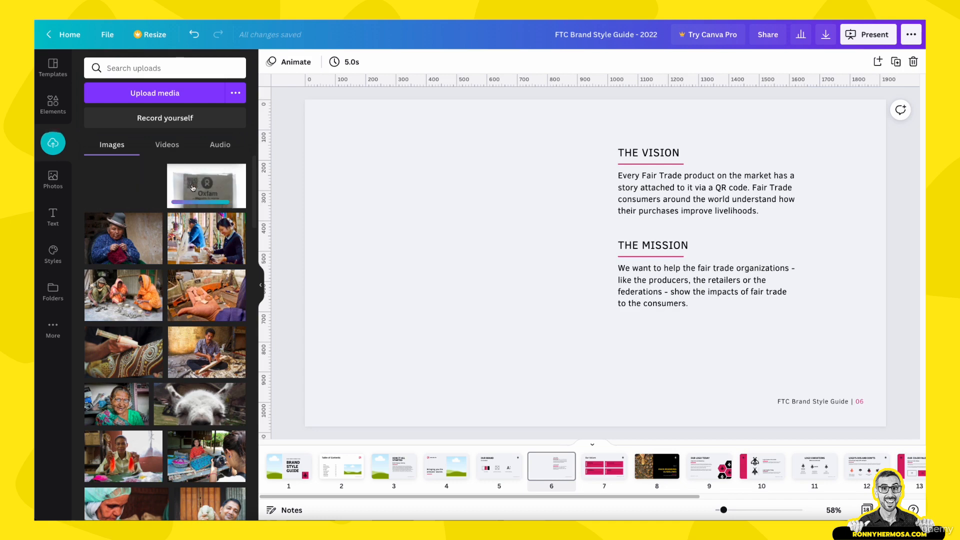
# - Place the uploaded artisan-and-Oxfam-earrings image on page 6, duplicate it, and move the two copies apart
pyautogui.moveTo(506, 281); pyautogui.dragTo(381, 341)
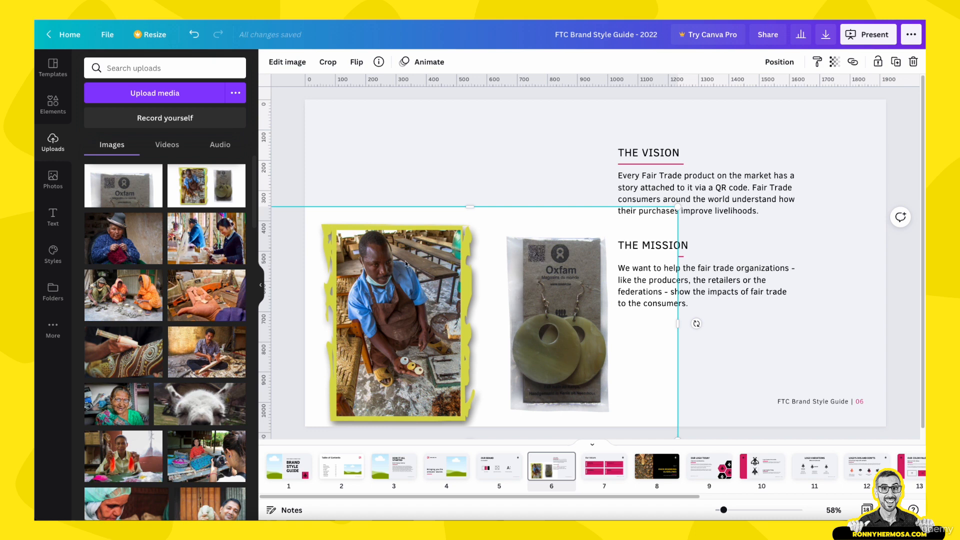
pyautogui.moveTo(402, 364); pyautogui.dragTo(363, 250)
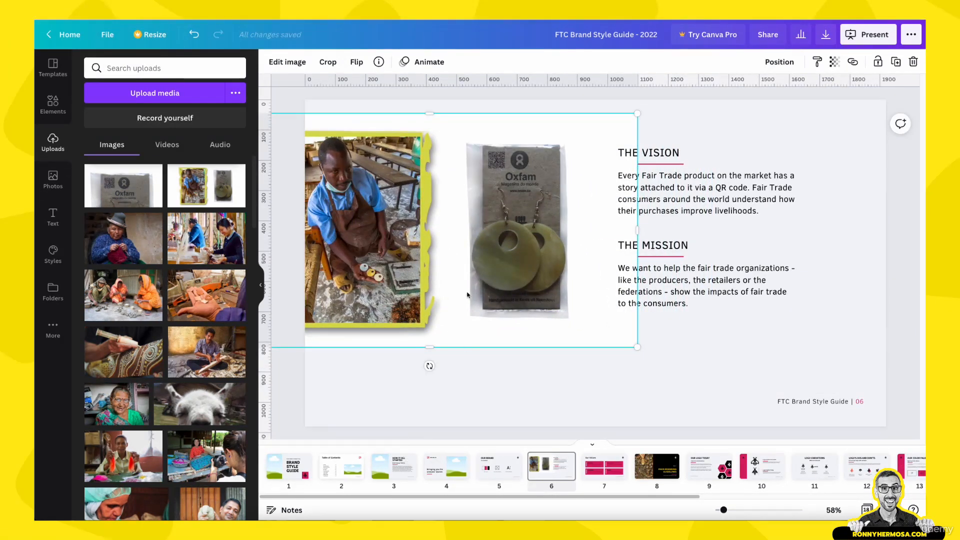
pyautogui.moveTo(467, 295); pyautogui.dragTo(532, 364)
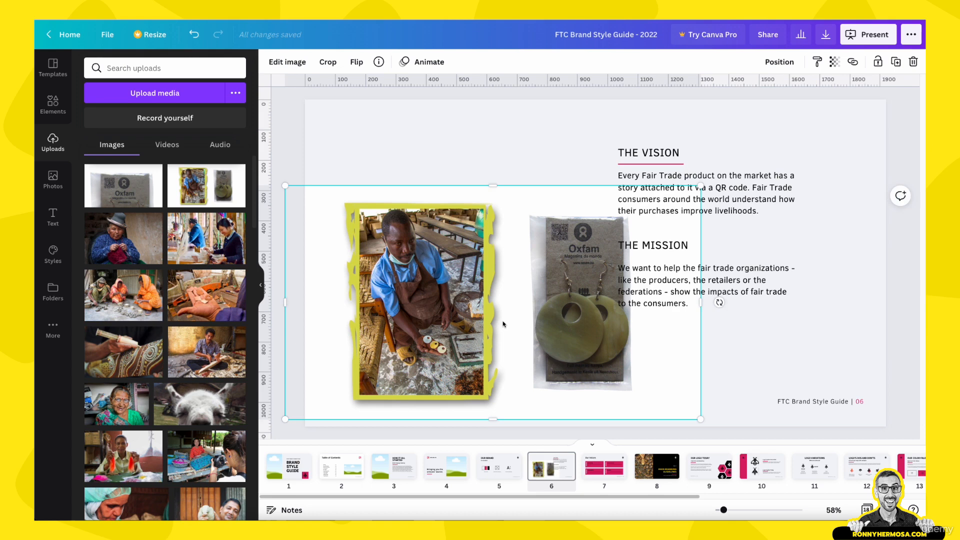
pyautogui.press('super+c')
pyautogui.hotkey('ctrl', 'v')
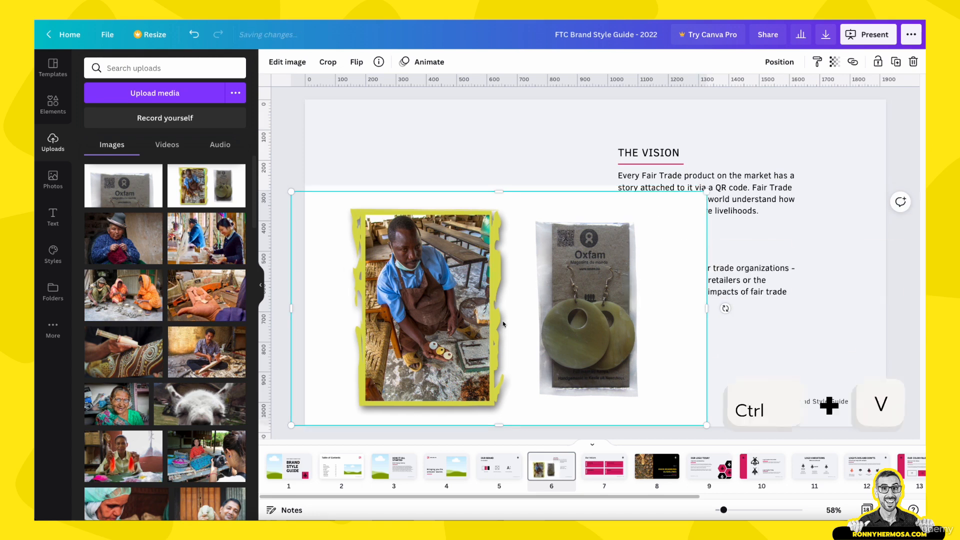
pyautogui.moveTo(503, 322); pyautogui.dragTo(687, 252)
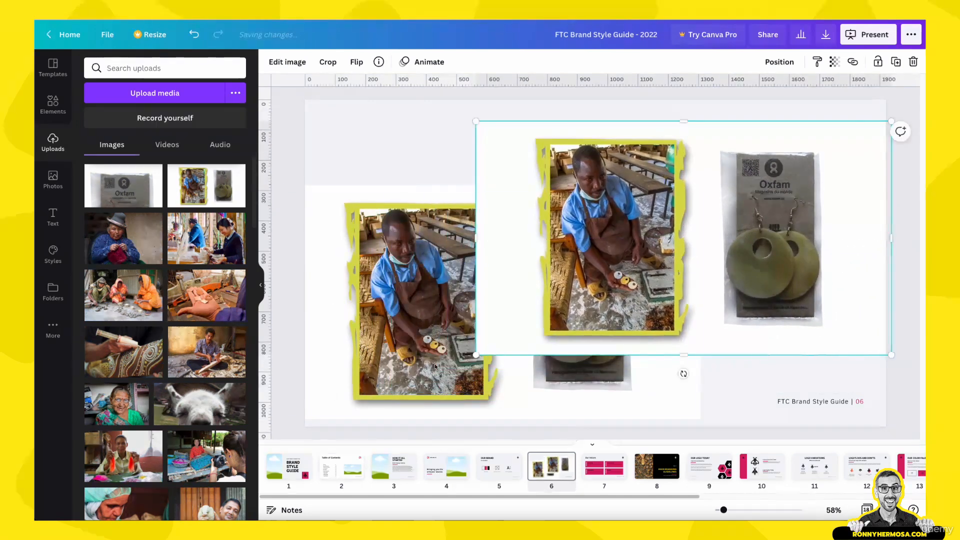
pyautogui.moveTo(322, 387); pyautogui.dragTo(373, 435)
pyautogui.click(339, 189)
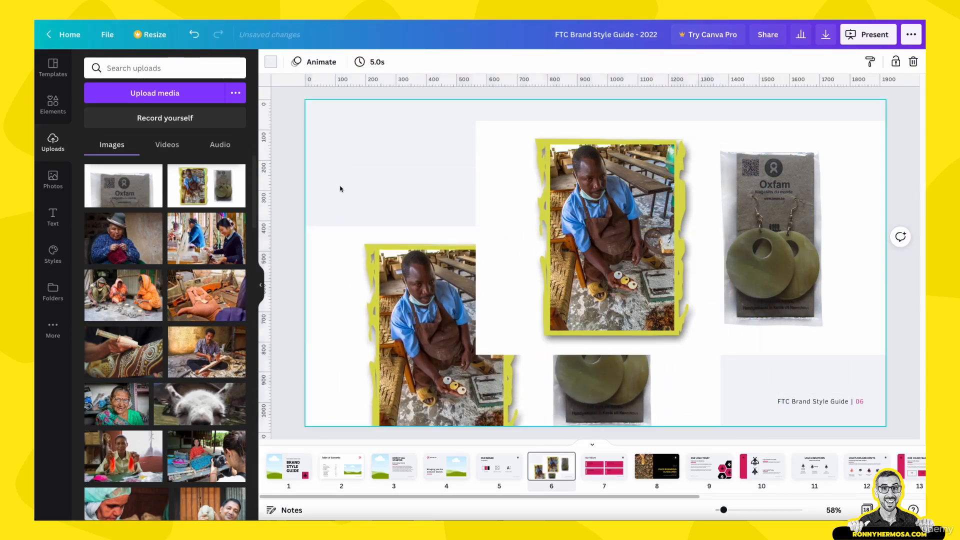
# - Crop the front copy to the green-framed artisan photo, about 570 × 773, and place it in the page's upper-left area
pyautogui.moveTo(505, 206); pyautogui.dragTo(417, 215)
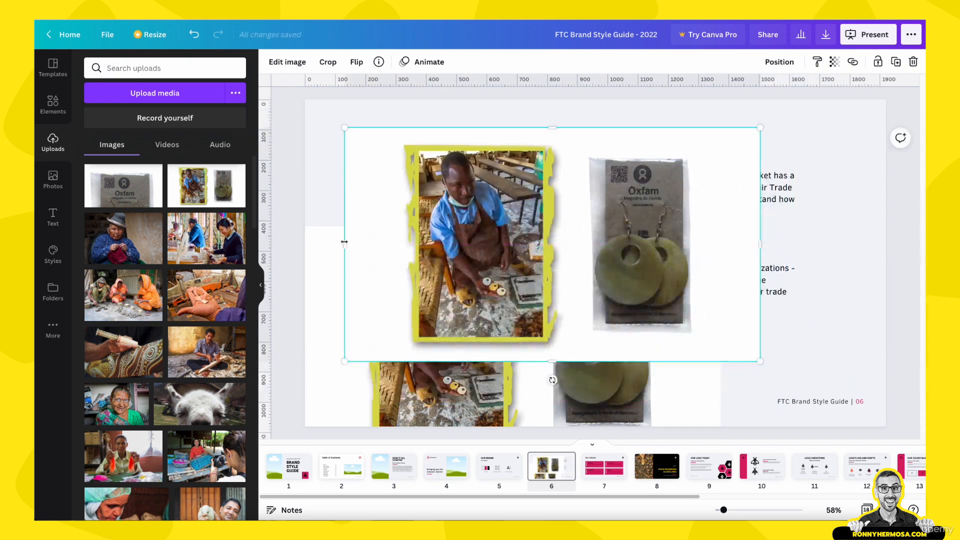
pyautogui.moveTo(345, 242); pyautogui.dragTo(395, 242)
pyautogui.moveTo(760, 245); pyautogui.dragTo(568, 248)
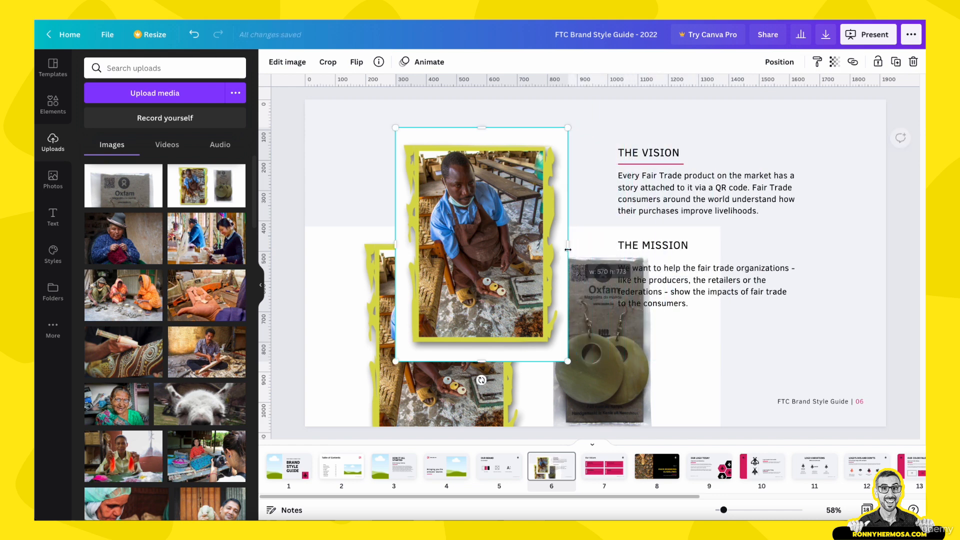
pyautogui.moveTo(492, 228); pyautogui.dragTo(423, 201)
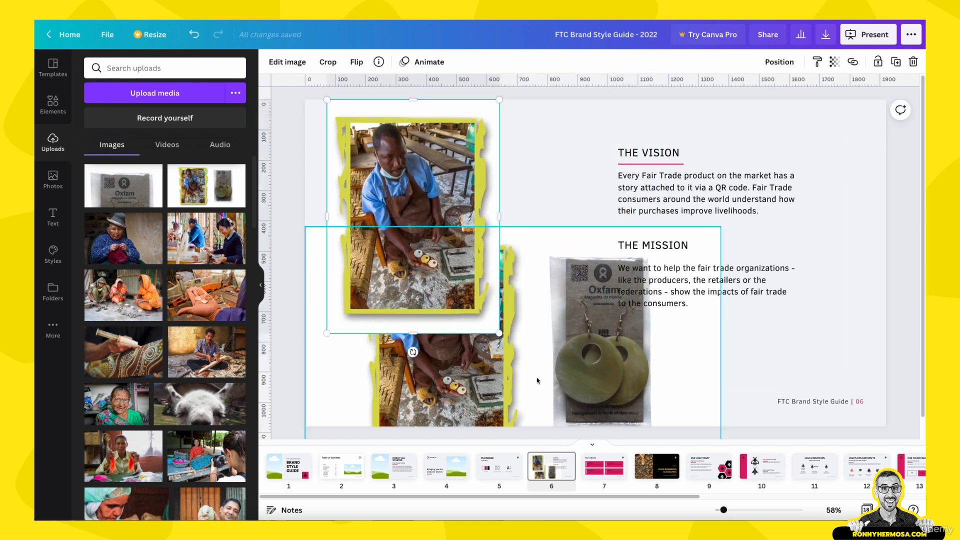
# - Crop the other copy tightly to the Oxfam earrings package and place it to the lower right of the artisan photo
pyautogui.moveTo(537, 379); pyautogui.dragTo(577, 356)
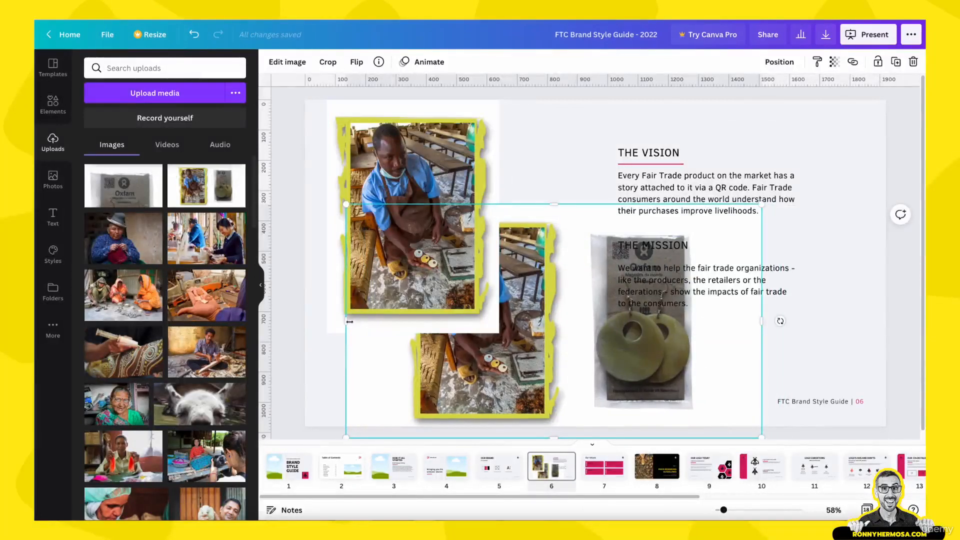
pyautogui.moveTo(348, 321); pyautogui.dragTo(587, 335)
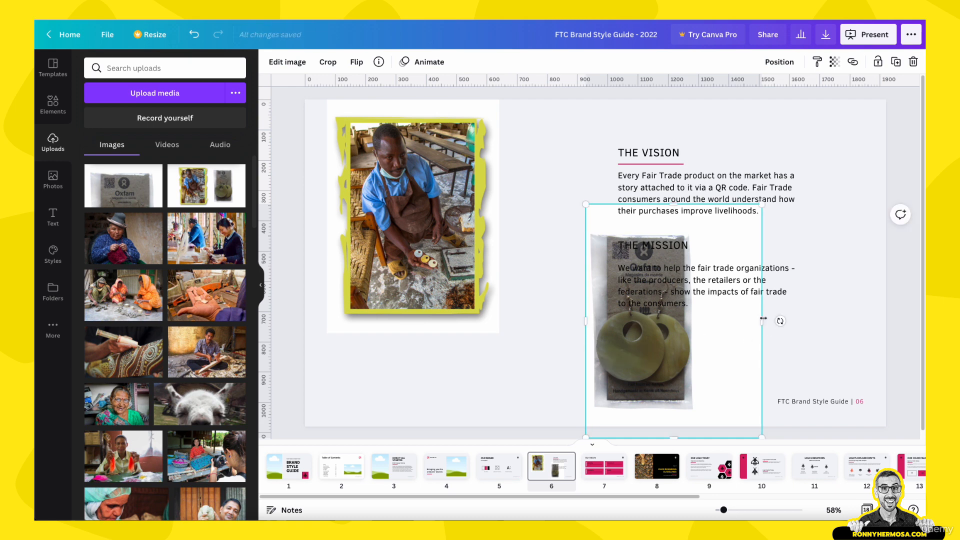
pyautogui.moveTo(761, 322); pyautogui.dragTo(698, 330)
pyautogui.moveTo(642, 438); pyautogui.dragTo(642, 413)
pyautogui.moveTo(638, 205); pyautogui.dragTo(642, 229)
pyautogui.moveTo(642, 290); pyautogui.dragTo(568, 308)
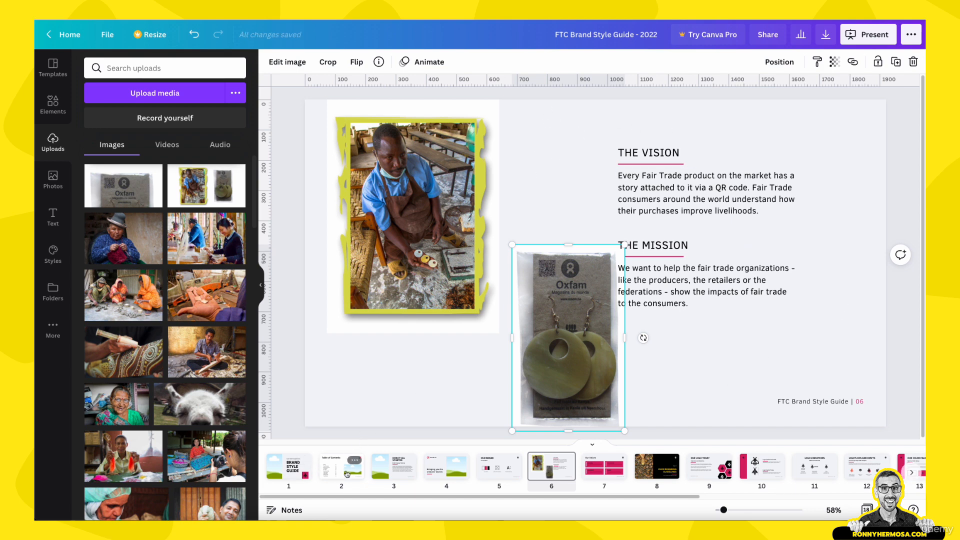
# - Apply the white background of the Table of Contents page to pages 3 through 6
pyautogui.click(302, 478)
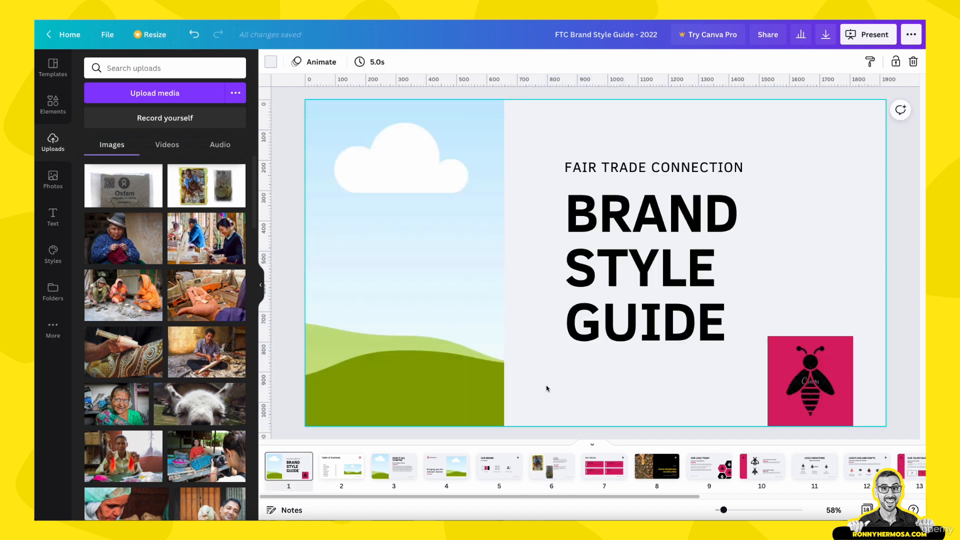
pyautogui.click(353, 464)
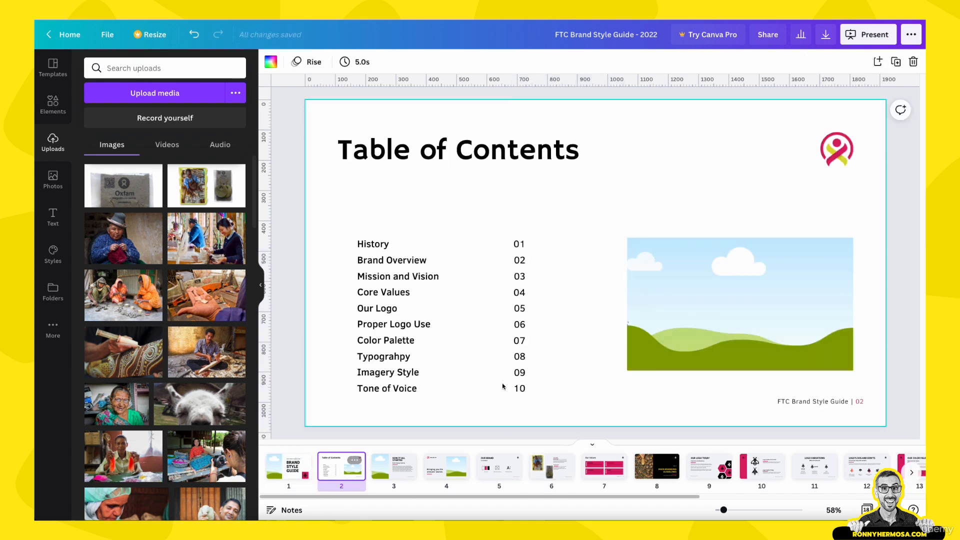
pyautogui.click(400, 468)
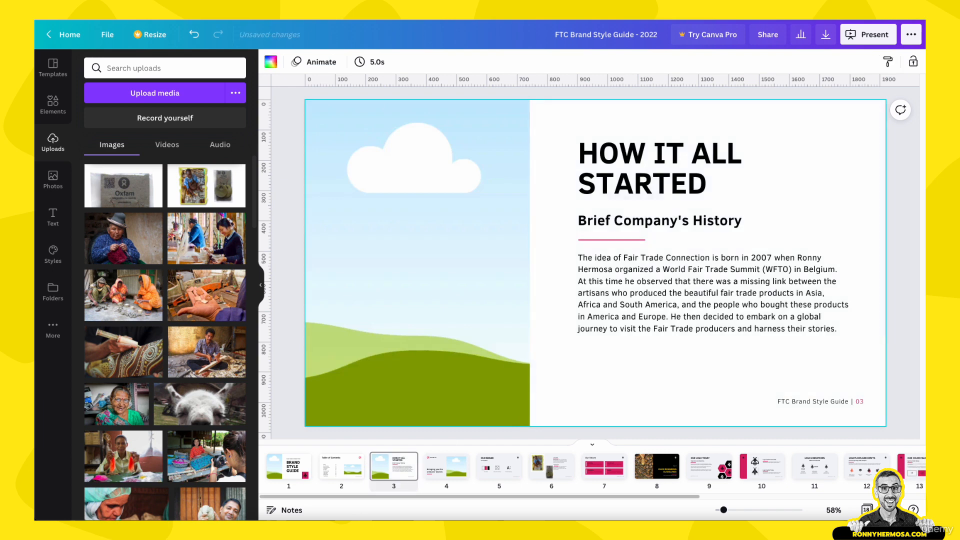
pyautogui.click(447, 468)
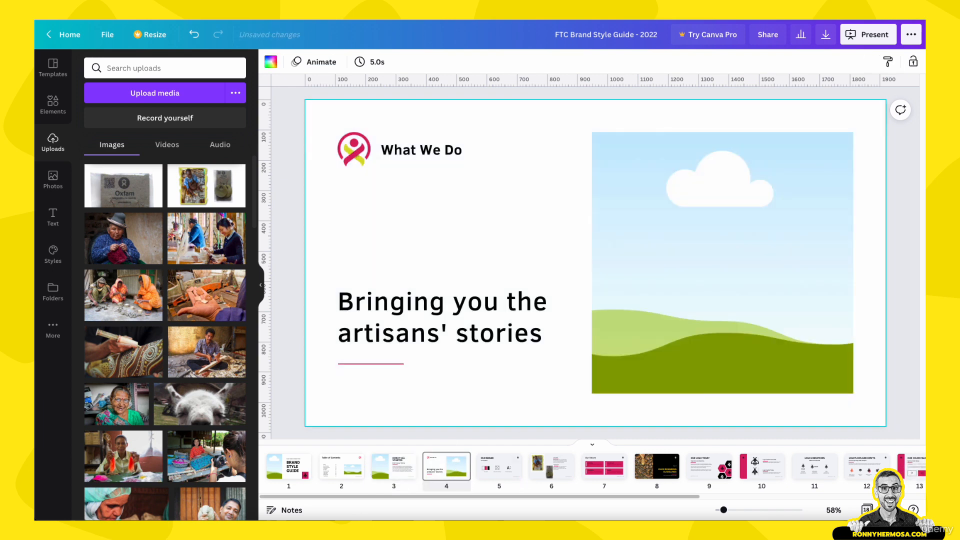
pyautogui.click(524, 474)
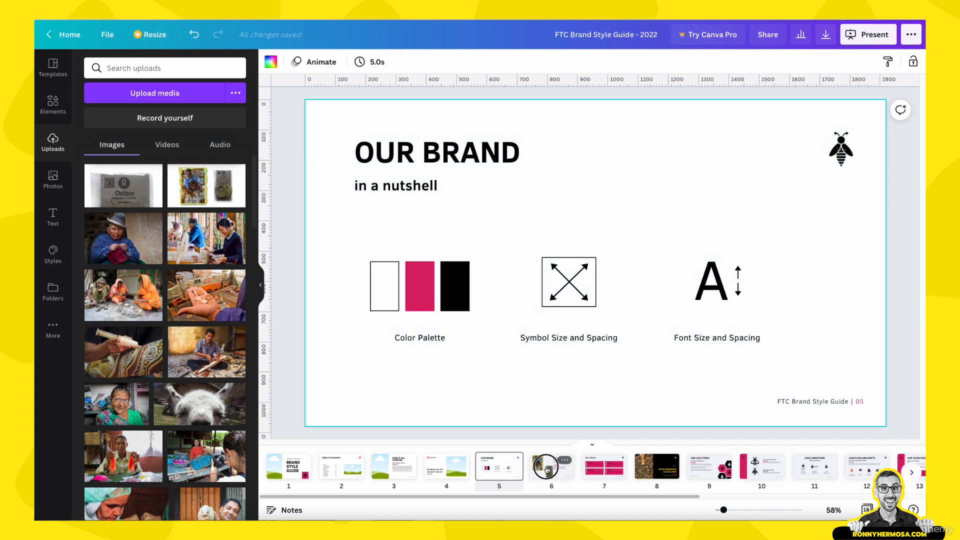
pyautogui.click(548, 466)
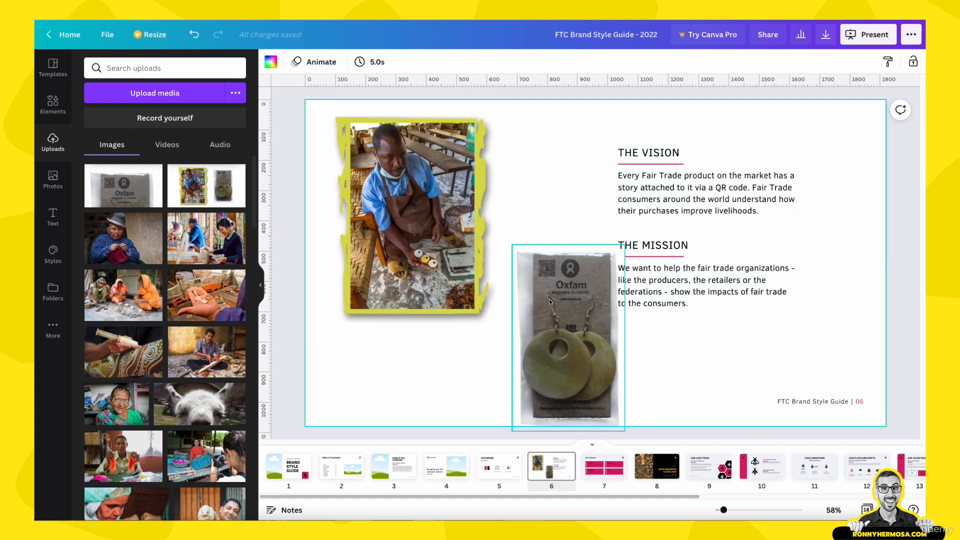
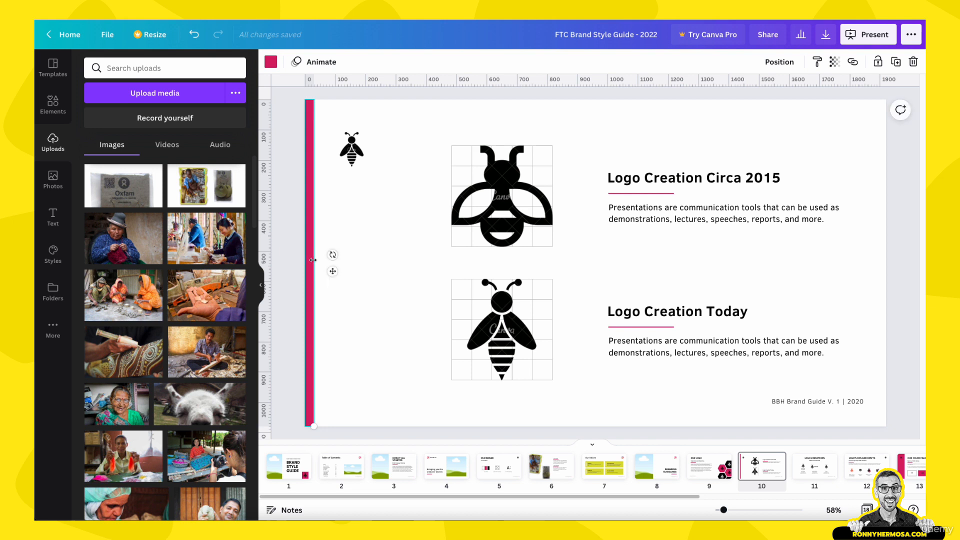
# - Delete the small bee icon on page 10 and shift both logo grids with their text blocks to the left
pyautogui.click(370, 225)
pyautogui.click(361, 161)
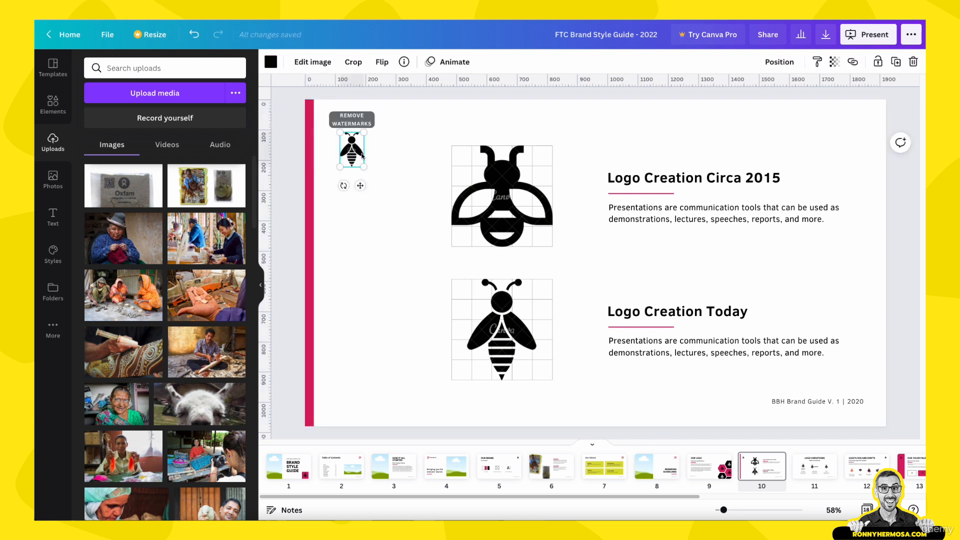
pyautogui.press('Delete')
pyautogui.moveTo(416, 141); pyautogui.dragTo(707, 376)
pyautogui.moveTo(689, 340); pyautogui.dragTo(614, 336)
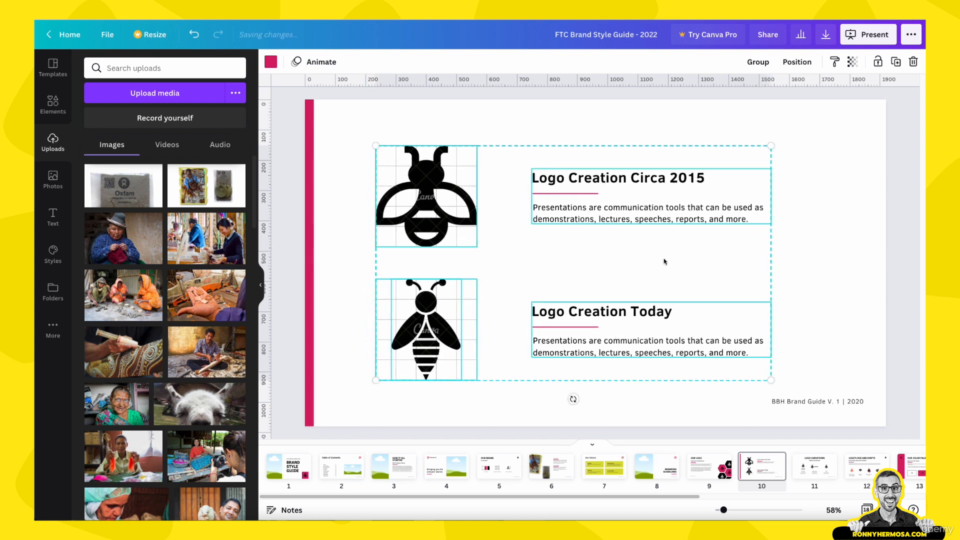
pyautogui.click(683, 131)
# - Delete the two large bee logos from the grids on page 10, keeping the grids
pyautogui.click(465, 193)
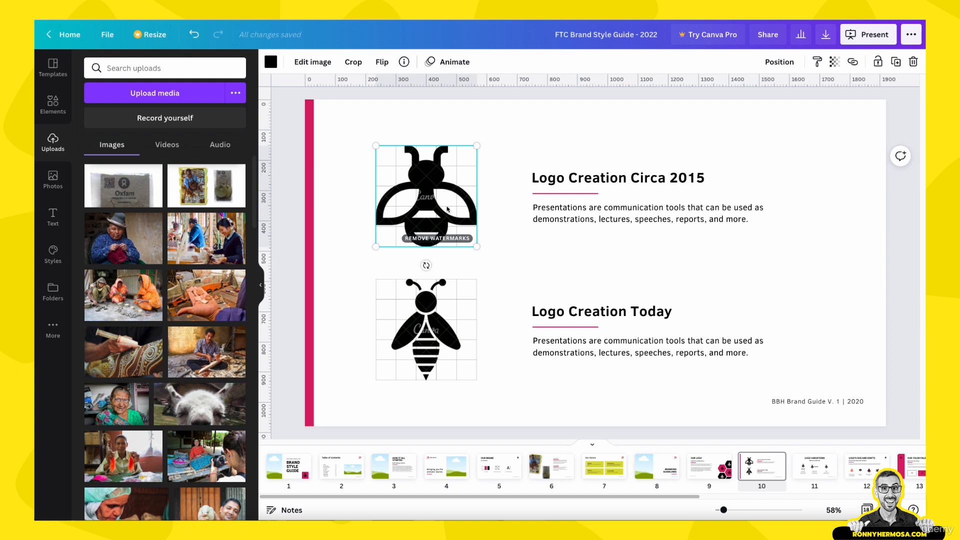
pyautogui.press('Delete')
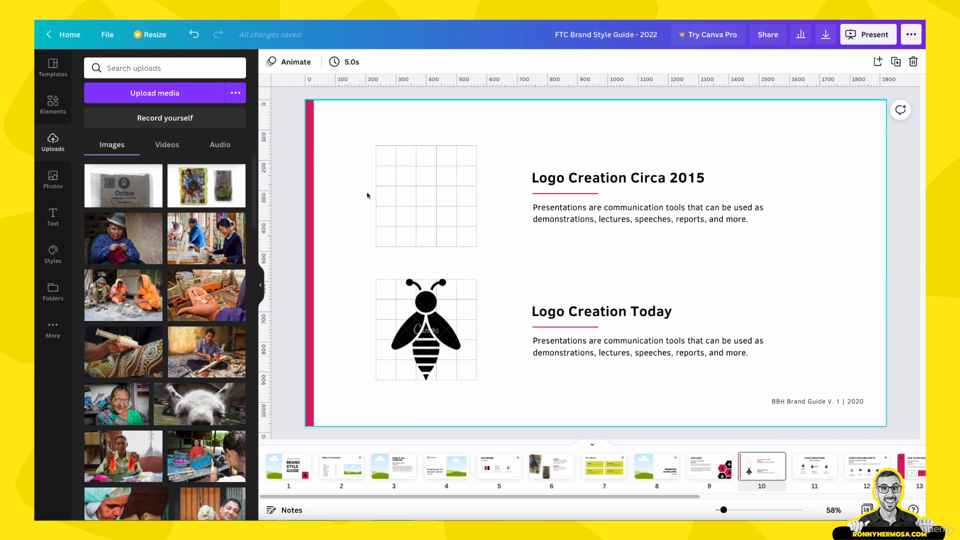
pyautogui.click(430, 345)
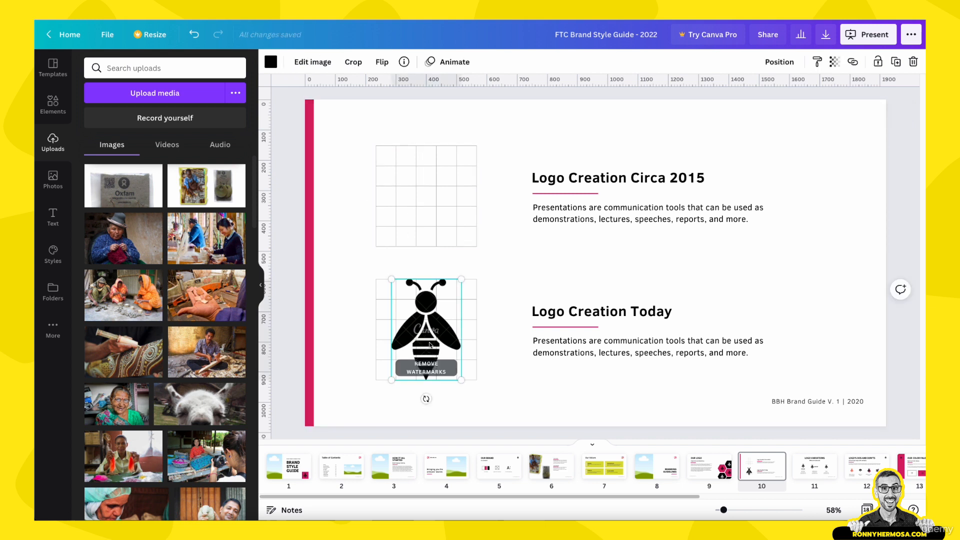
pyautogui.press('Delete')
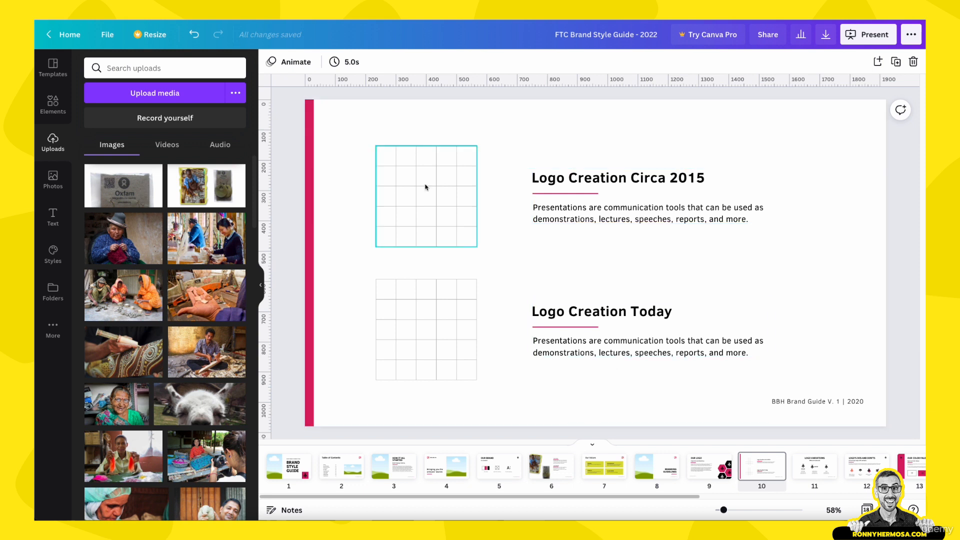
# - Replace the "Logo Creation Circa 2015" heading with "2010 - 2018"
pyautogui.click(610, 176)
pyautogui.doubleClick(688, 178)
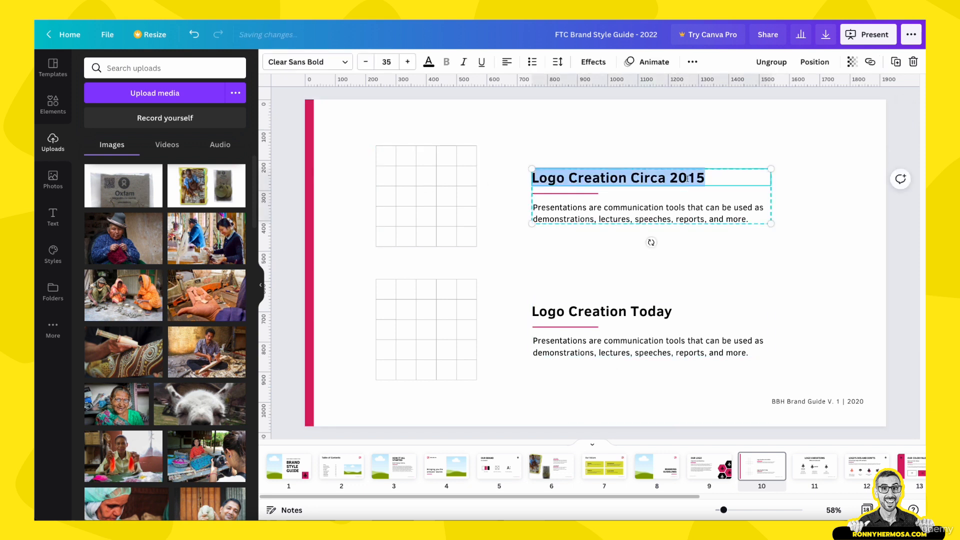
pyautogui.write('2012')
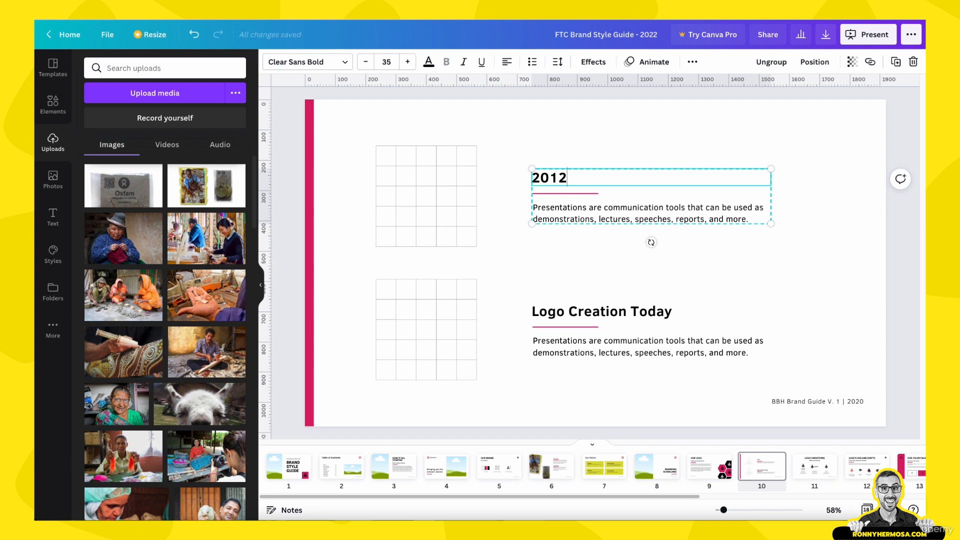
pyautogui.press('BackSpace')
pyautogui.write('0 - 2018')
pyautogui.click(683, 206)
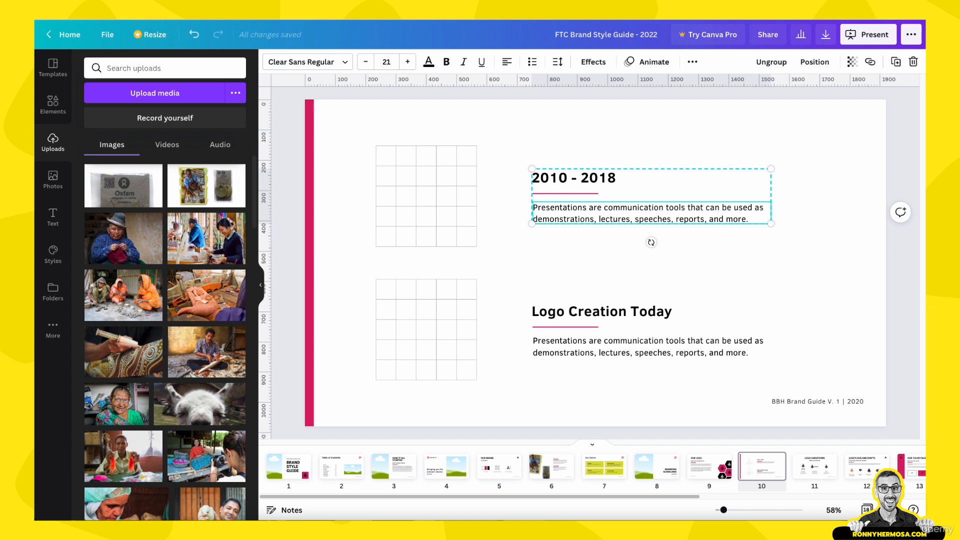
# - Replace the "Logo Creation Today" heading with "2018 - today"
pyautogui.tripleClick(584, 315)
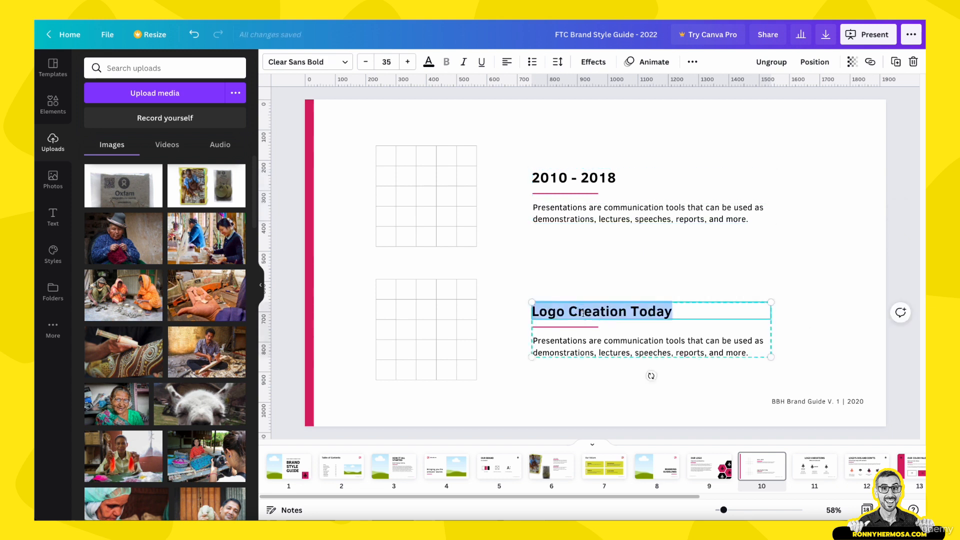
pyautogui.write('2018 - today')
pyautogui.click(608, 260)
pyautogui.click(623, 213)
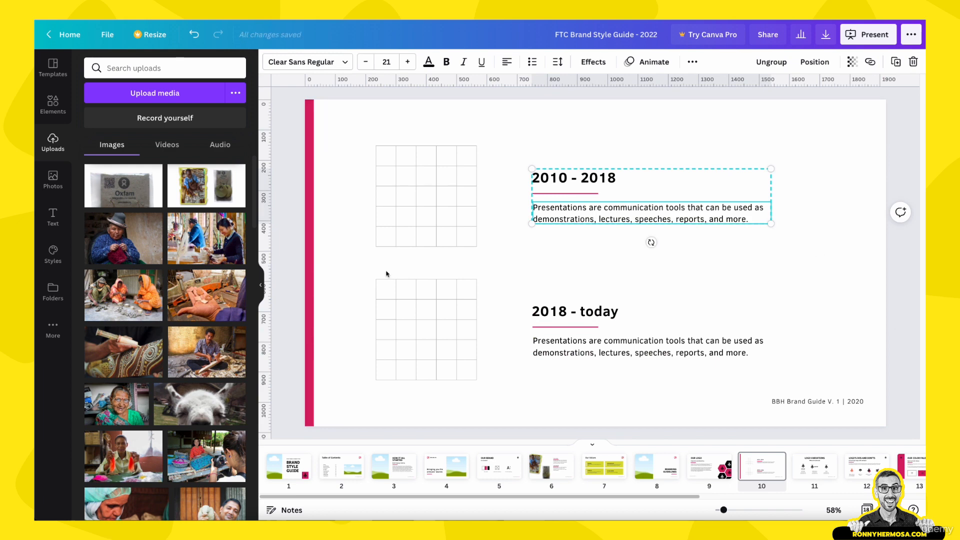
# - Insert the uploaded pink and green Fair Trade Connection logo, scaled down to fit and centred in the grid beside "2018 - today"
pyautogui.scroll(-10, 200, 365)
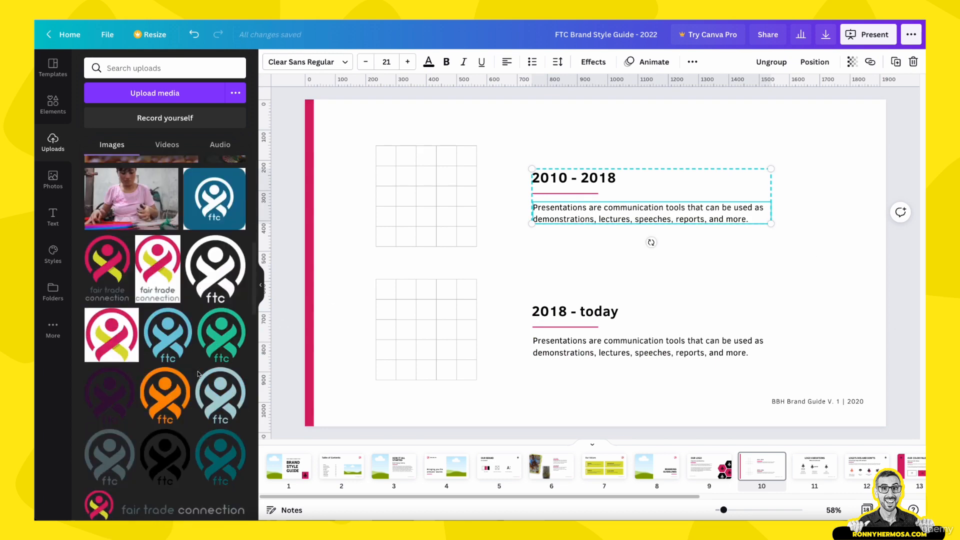
pyautogui.click(104, 257)
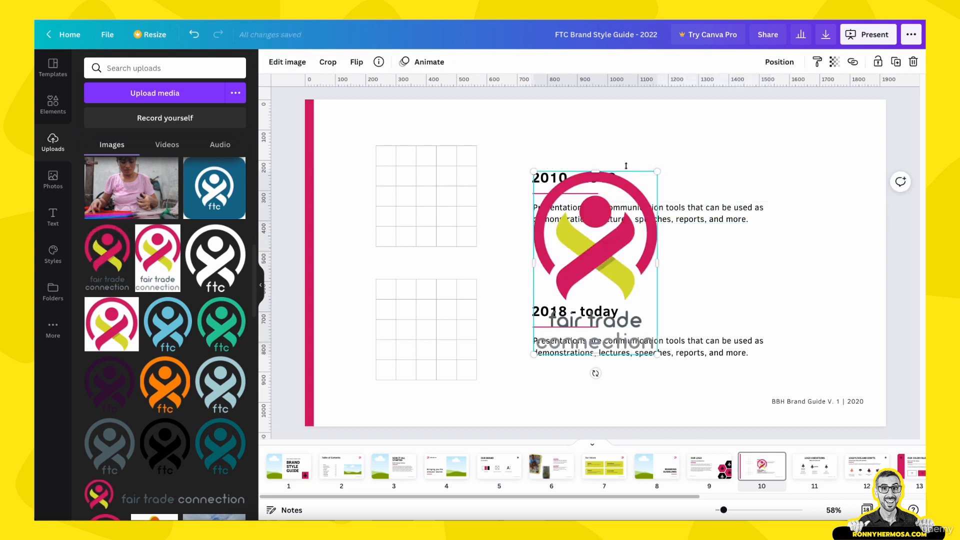
pyautogui.moveTo(657, 171); pyautogui.dragTo(611, 242)
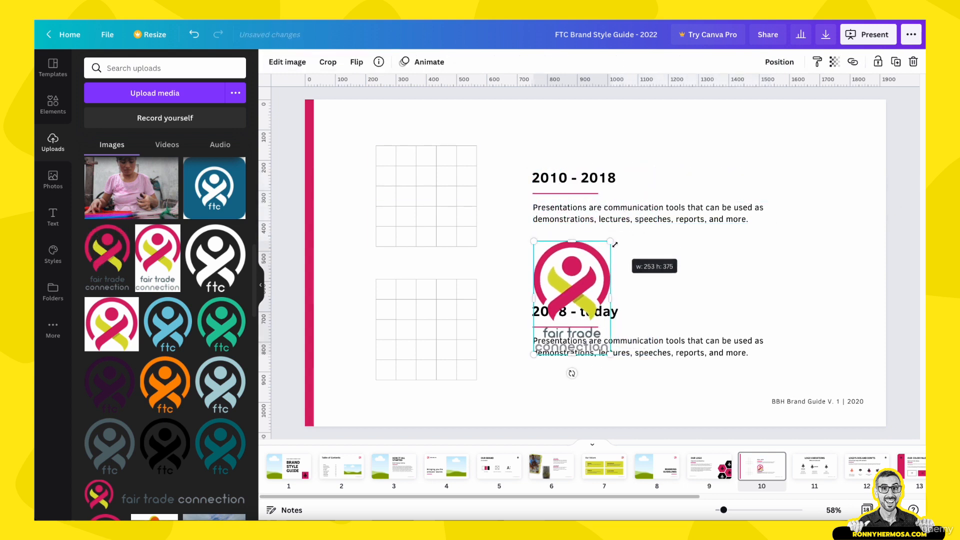
pyautogui.moveTo(574, 271); pyautogui.dragTo(429, 296)
pyautogui.moveTo(465, 266); pyautogui.dragTo(456, 279)
pyautogui.moveTo(422, 334); pyautogui.dragTo(427, 334)
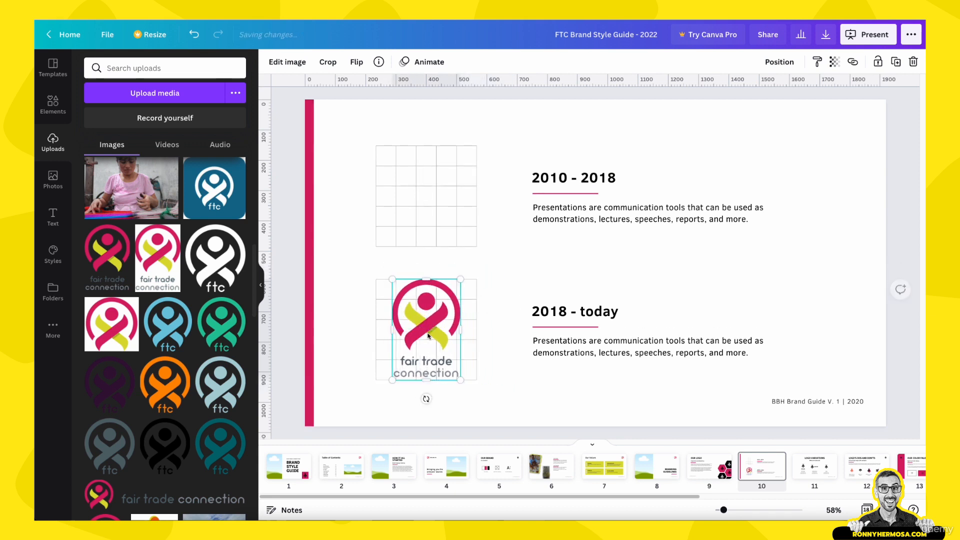
pyautogui.click(569, 277)
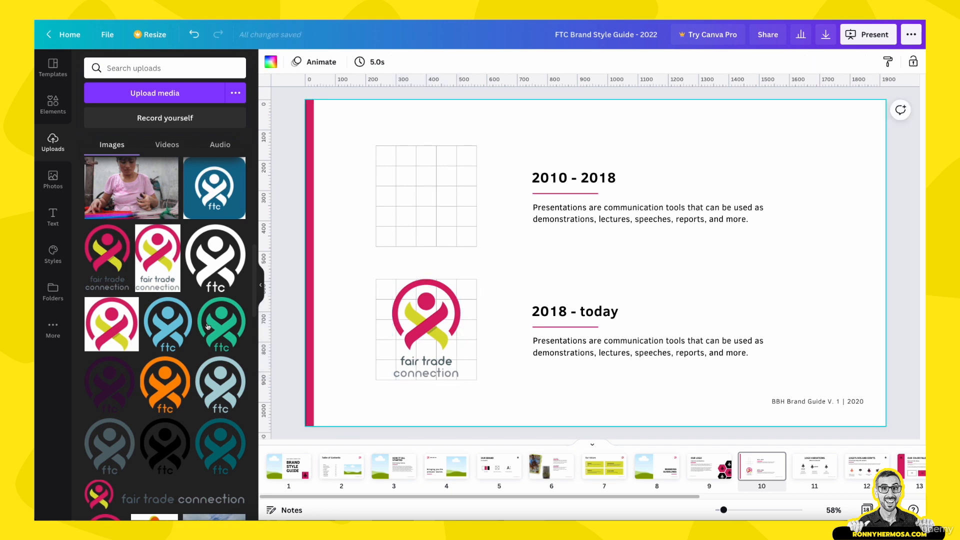
# - Replace the logo in the "2018 - today" grid with the uploaded white-background version, scaled to fit and centred, and delete the earlier copy
pyautogui.moveTo(398, 339); pyautogui.dragTo(541, 298)
pyautogui.moveTo(145, 267); pyautogui.dragTo(456, 290)
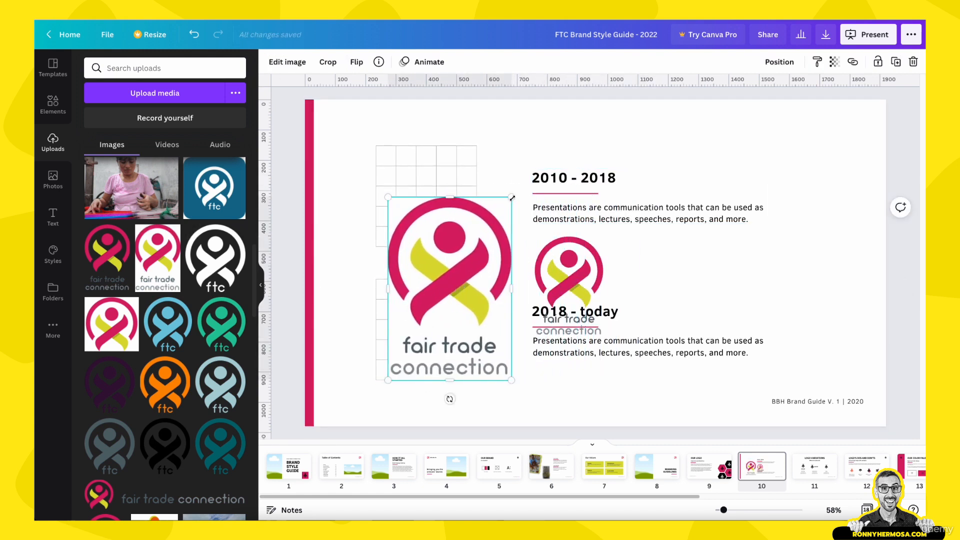
pyautogui.moveTo(511, 198); pyautogui.dragTo(451, 276)
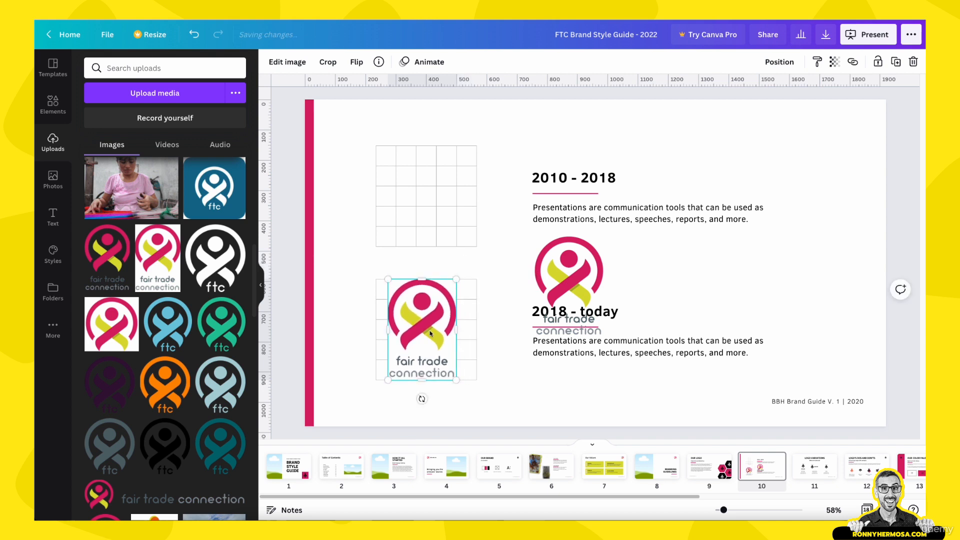
pyautogui.moveTo(431, 332); pyautogui.dragTo(435, 331)
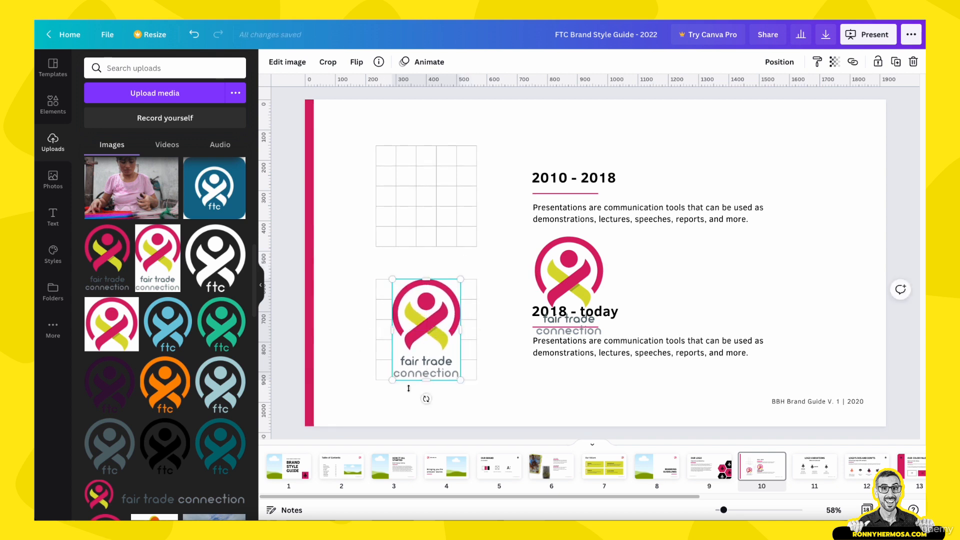
pyautogui.click(553, 265)
pyautogui.press('Delete')
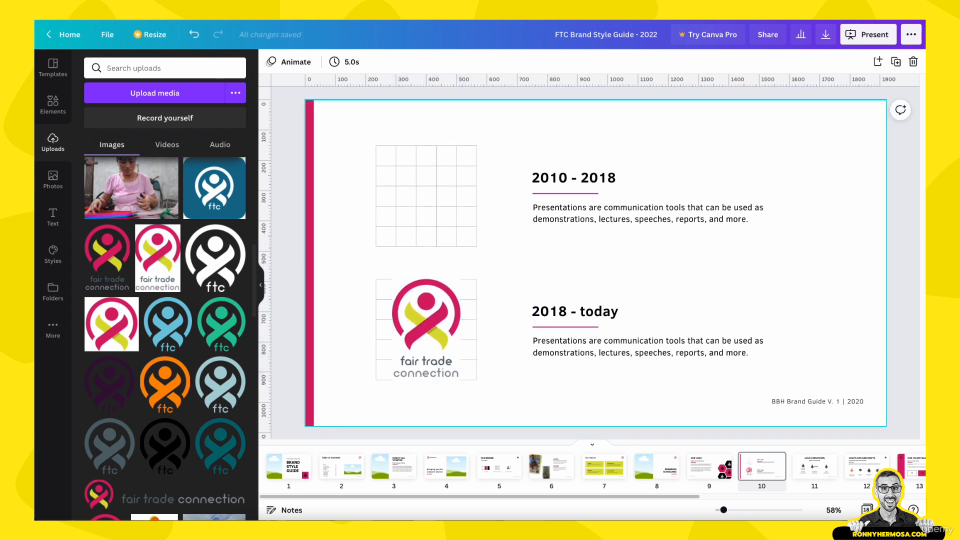
# - Insert the uploaded orange and green figure logo, scaled to fill the grid beside "2010 - 2018"
pyautogui.scroll(2, 131, 310)
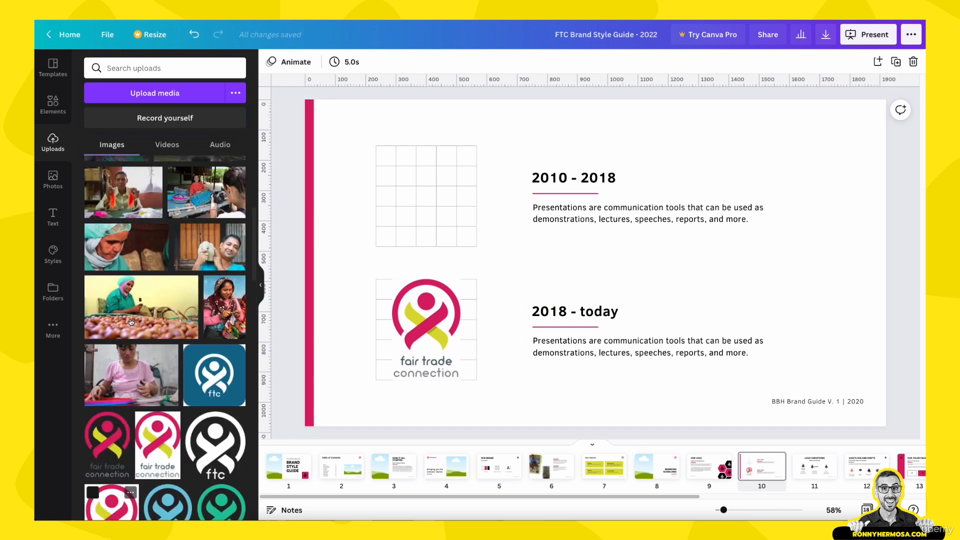
pyautogui.scroll(-6, 131, 323)
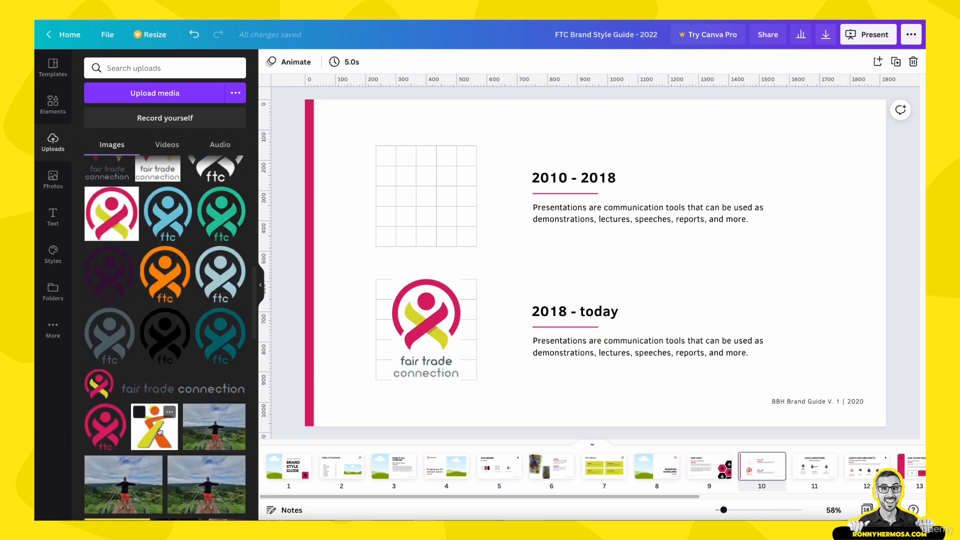
pyautogui.click(154, 427)
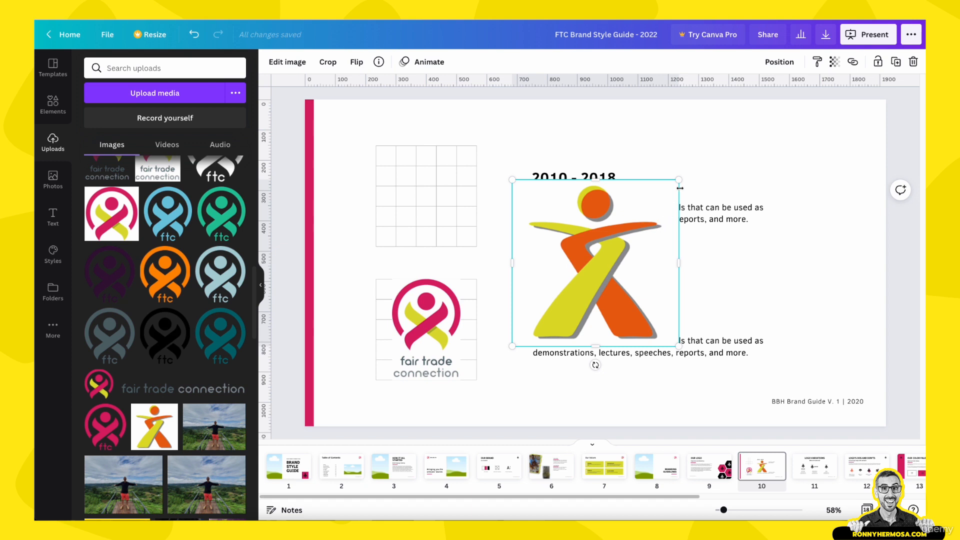
pyautogui.moveTo(680, 188); pyautogui.dragTo(595, 257)
pyautogui.moveTo(551, 311); pyautogui.dragTo(425, 214)
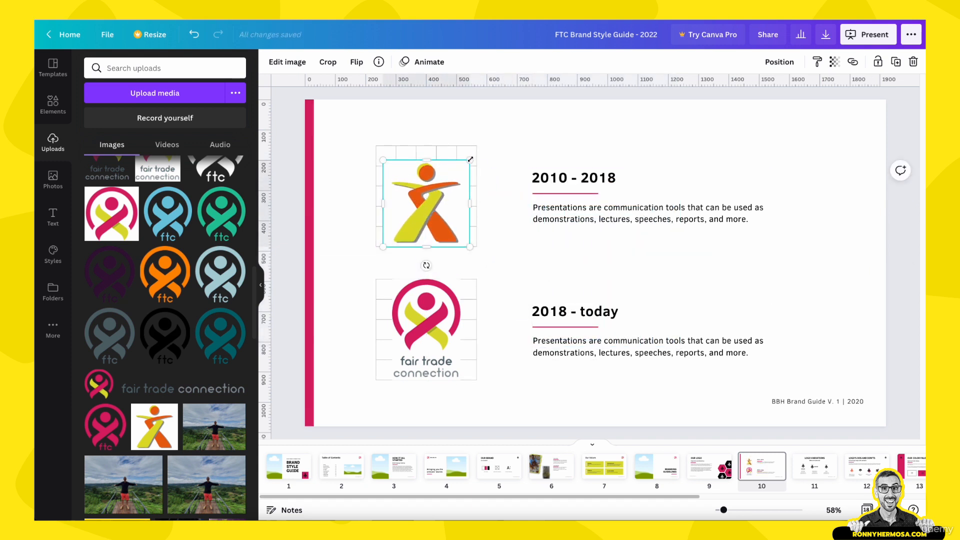
pyautogui.moveTo(470, 160); pyautogui.dragTo(484, 145)
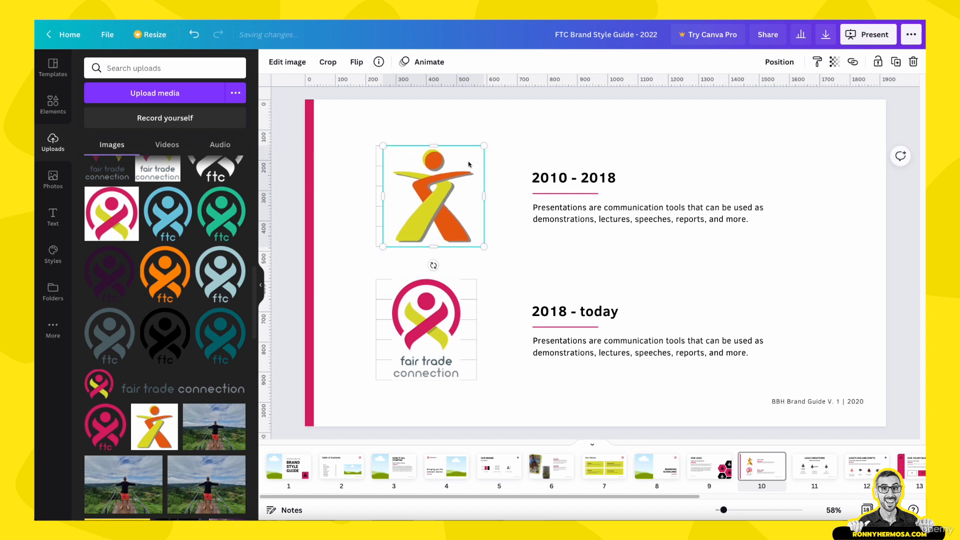
pyautogui.moveTo(442, 187); pyautogui.dragTo(435, 187)
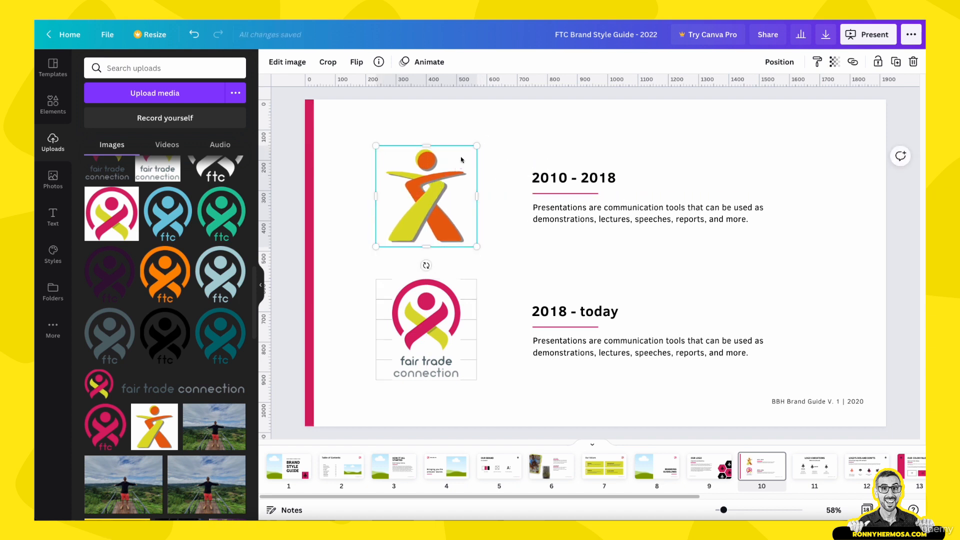
# - Shrink the orange and green logo slightly and align it with its grid by middle and centre
pyautogui.moveTo(476, 147); pyautogui.dragTo(474, 148)
pyautogui.keyDown('shift'); pyautogui.click(465, 146); pyautogui.keyUp('shift')
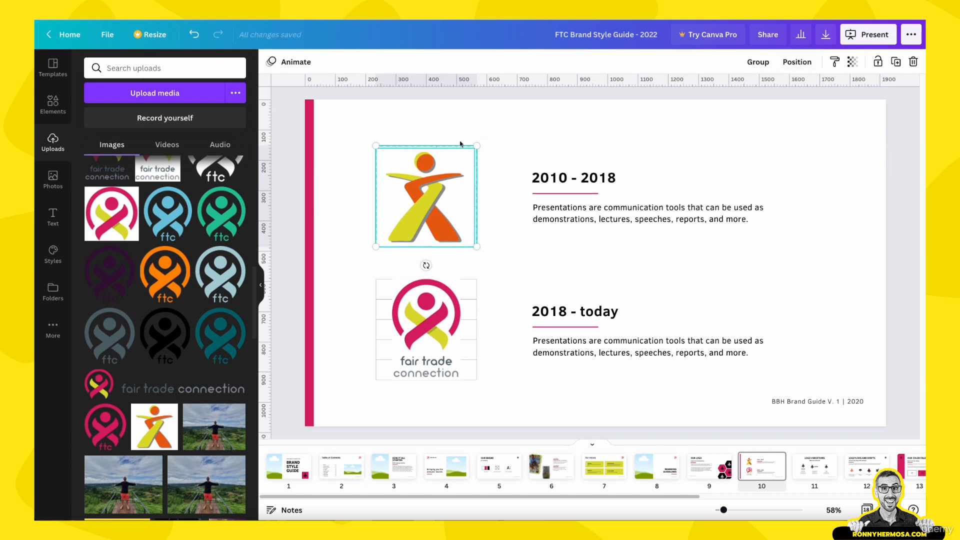
pyautogui.click(797, 62)
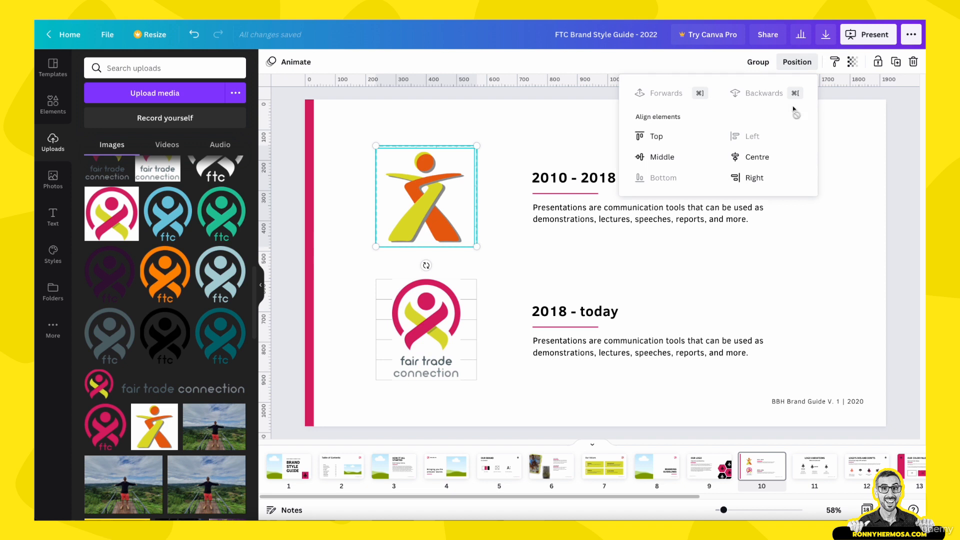
pyautogui.click(748, 157)
pyautogui.click(685, 159)
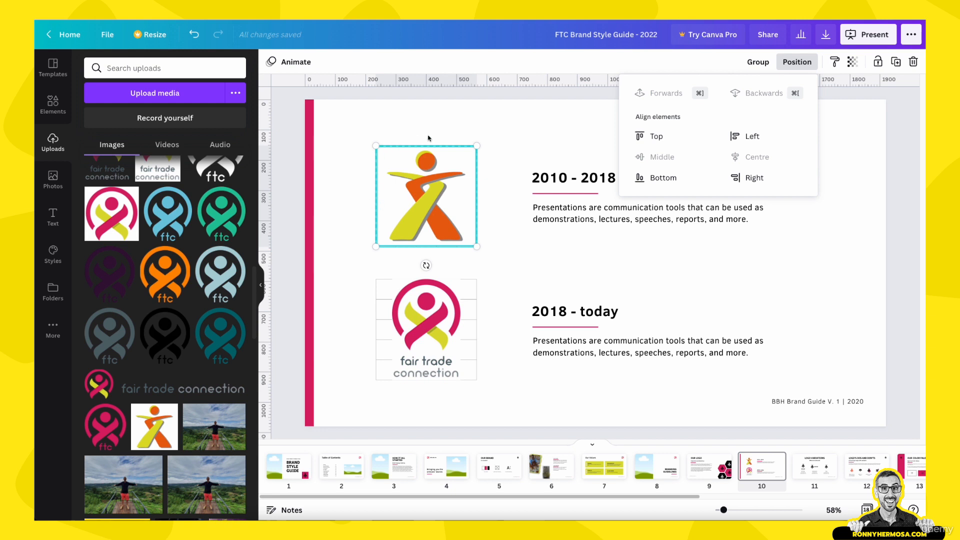
pyautogui.click(350, 205)
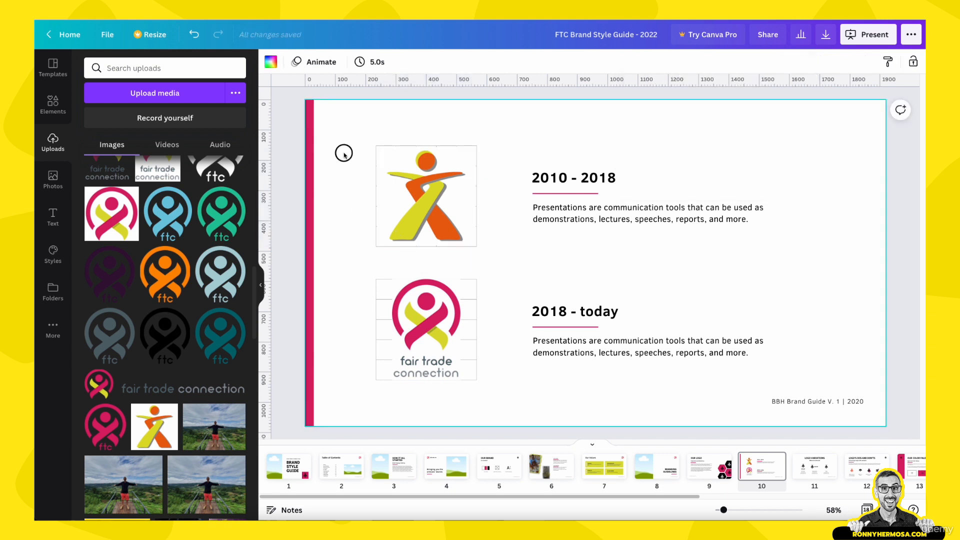
pyautogui.click(431, 204)
pyautogui.click(493, 158)
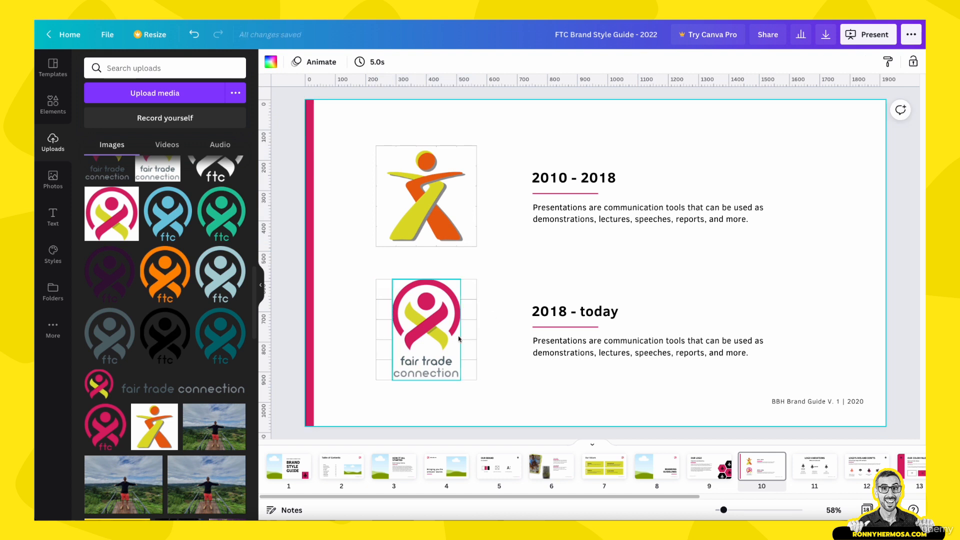
# - Shrink the pink and green logo slightly so it sits inside its grid's border, and centre it
pyautogui.click(454, 313)
pyautogui.moveTo(464, 277); pyautogui.dragTo(458, 282)
pyautogui.moveTo(427, 325); pyautogui.dragTo(428, 323)
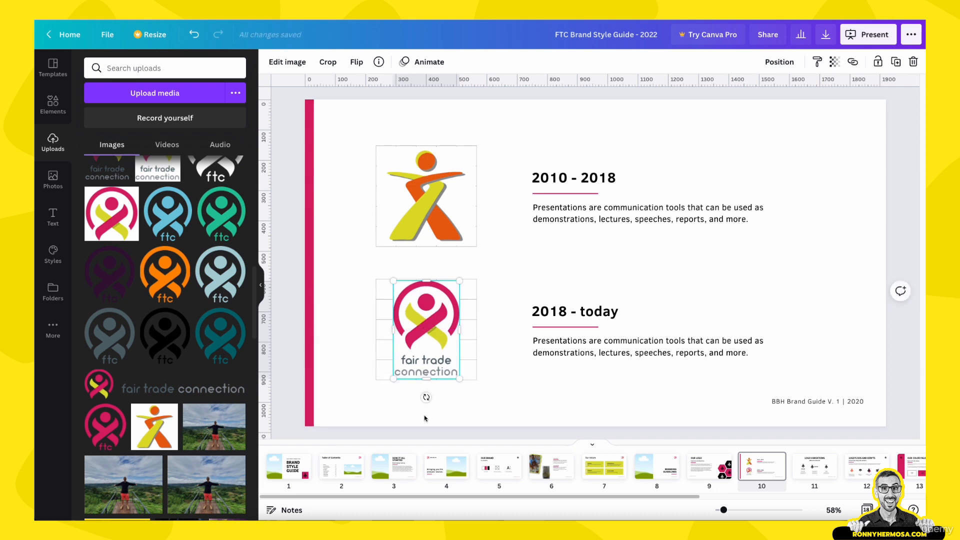
pyautogui.click(424, 419)
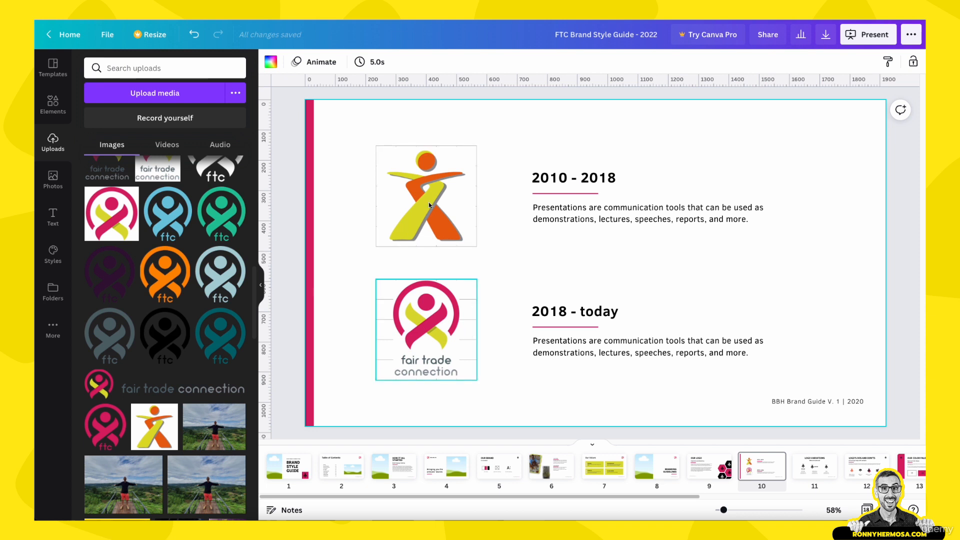
# - Scale down both logos with their grids, and move each year's text block closer, level with the top of its grid
pyautogui.moveTo(329, 142); pyautogui.dragTo(428, 311)
pyautogui.moveTo(419, 200); pyautogui.dragTo(419, 208)
pyautogui.moveTo(509, 153); pyautogui.dragTo(591, 374)
pyautogui.moveTo(567, 324); pyautogui.dragTo(542, 287)
pyautogui.click(535, 349)
pyautogui.click(542, 301)
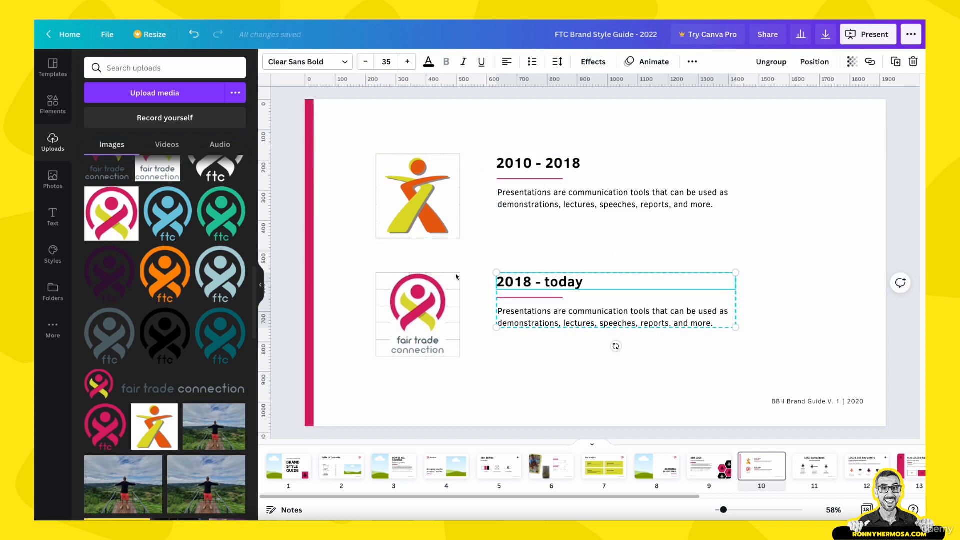
pyautogui.click(496, 413)
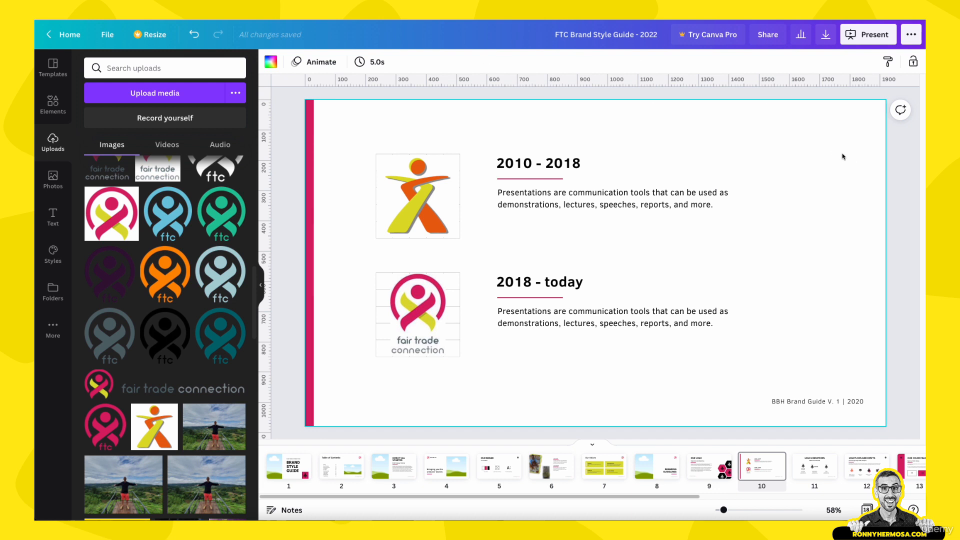
# - Add the page heading "EVOLUTION OF OUR LOGO" above the 2010 - 2018 row
pyautogui.write('EVOLUTION OR OUR LOGO')
pyautogui.click(778, 191)
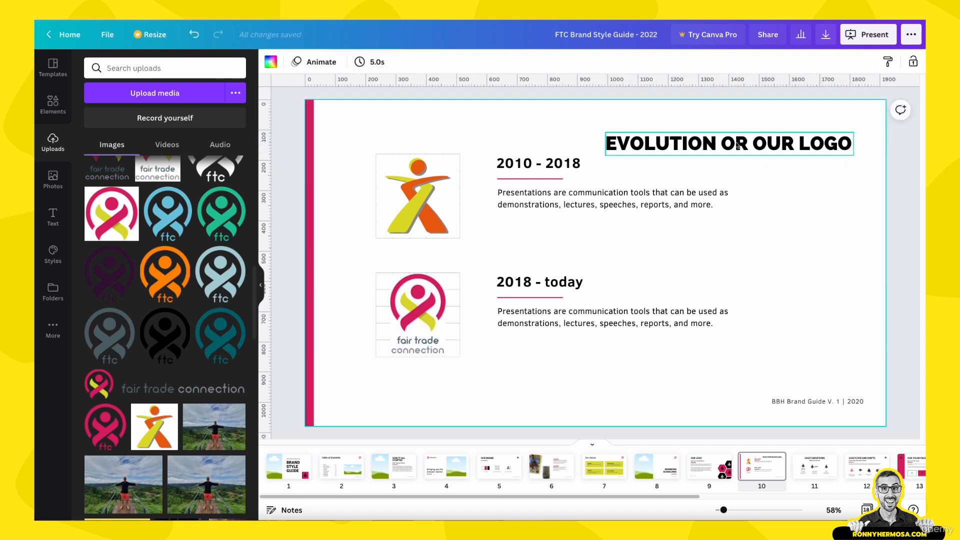
pyautogui.click(734, 143)
pyautogui.moveTo(735, 143); pyautogui.dragTo(746, 143)
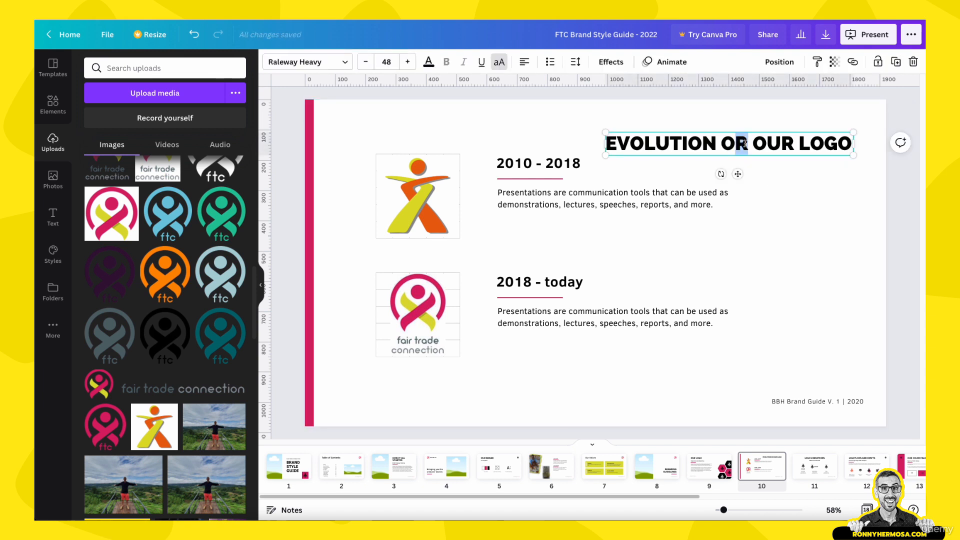
pyautogui.write('F')
pyautogui.click(780, 240)
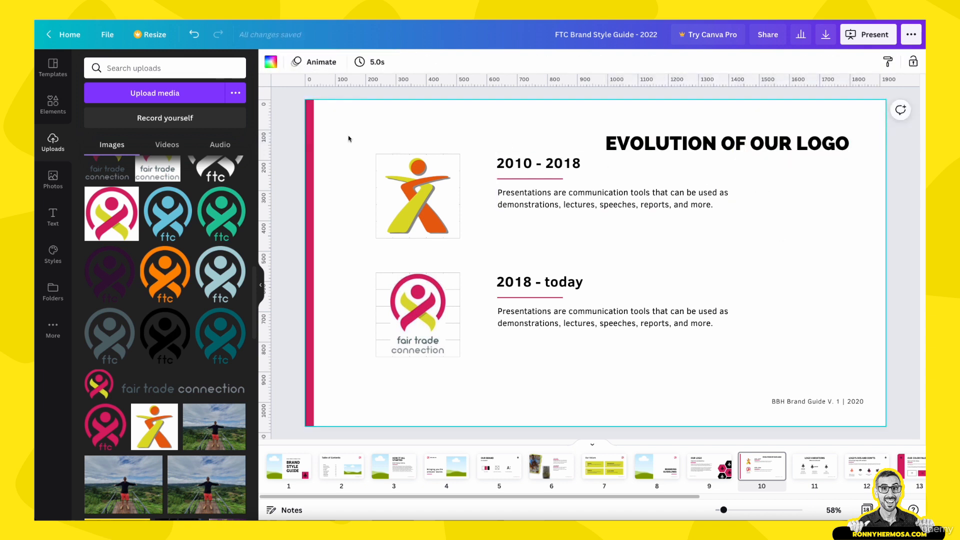
# - Move both logo rows with their texts down below the page heading, and select the footer text on page 8
pyautogui.moveTo(342, 164); pyautogui.dragTo(546, 325)
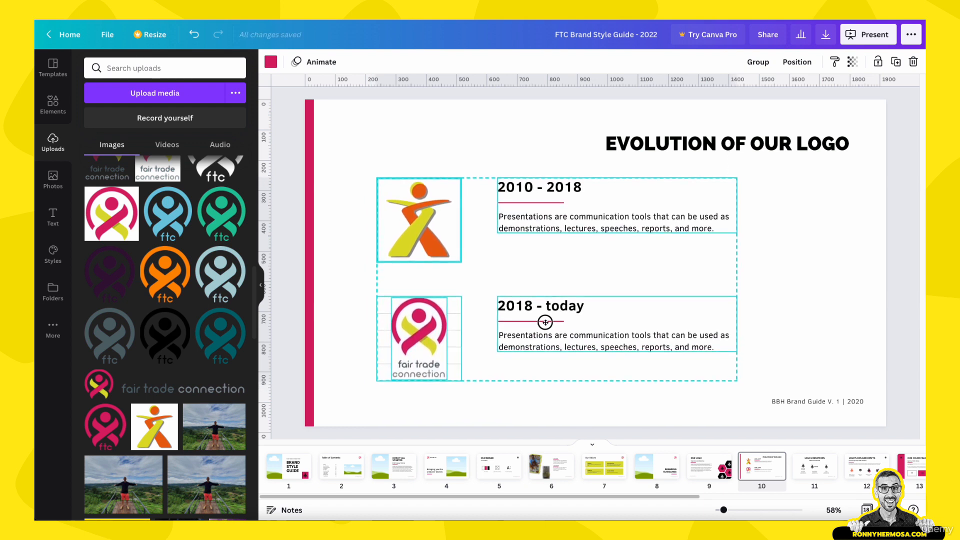
pyautogui.click(807, 317)
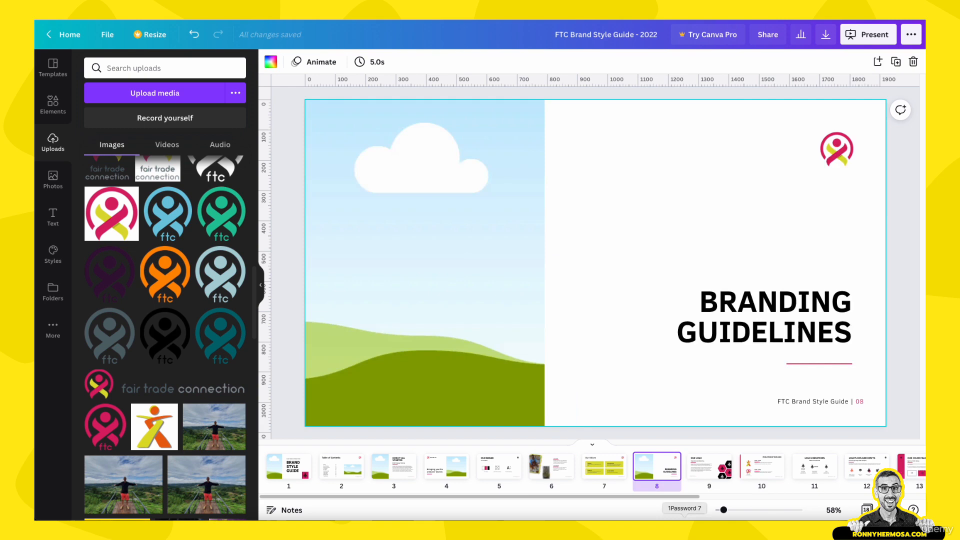
pyautogui.click(814, 400)
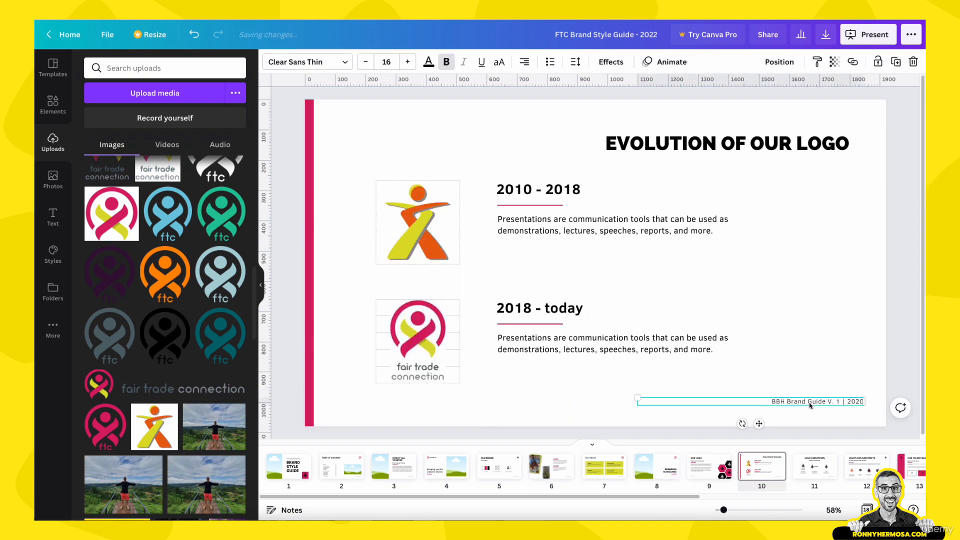
# - Open page 11 and select the "Different treatments" subtitle text for editing
pyautogui.click(814, 468)
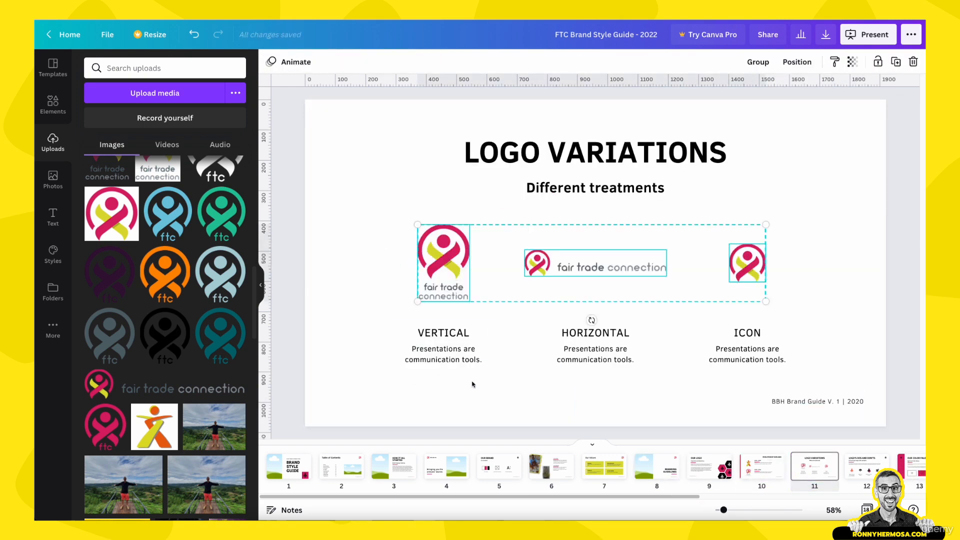
pyautogui.click(444, 333)
pyautogui.click(444, 380)
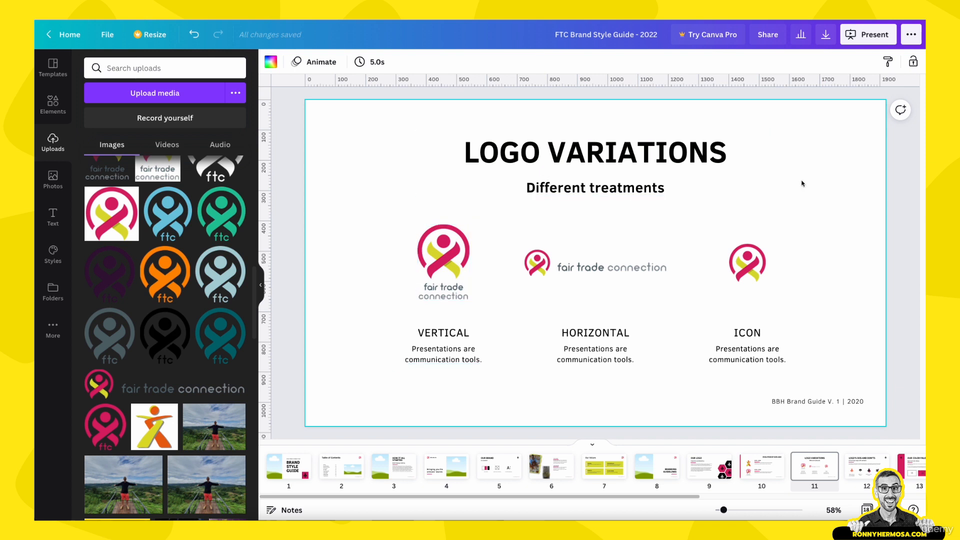
pyautogui.click(619, 187)
pyautogui.click(619, 187)
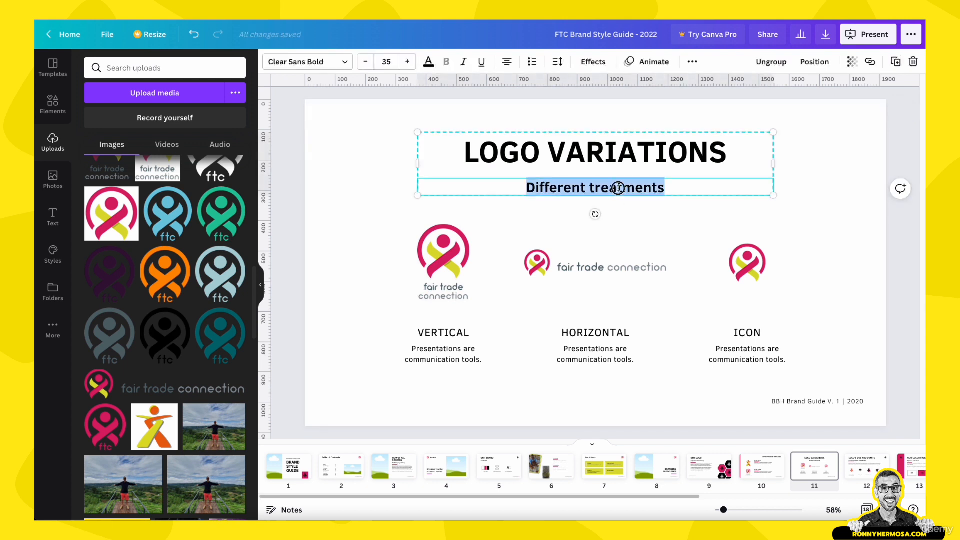
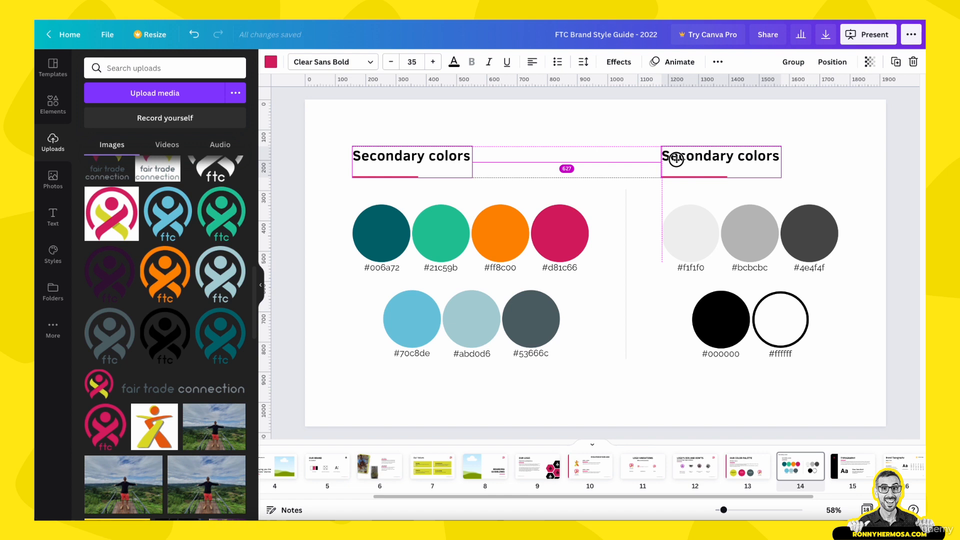
# - Place the duplicated "Secondary colors" heading with its line above the grey swatches on page 14 and change its text to "Neutral colors"
pyautogui.moveTo(676, 159); pyautogui.dragTo(678, 162)
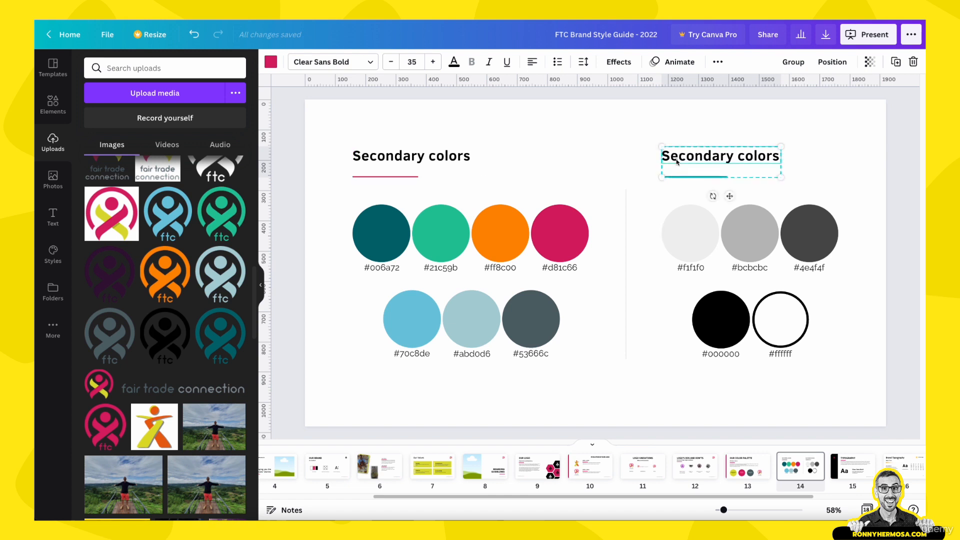
pyautogui.click(670, 137)
pyautogui.click(682, 156)
pyautogui.click(684, 157)
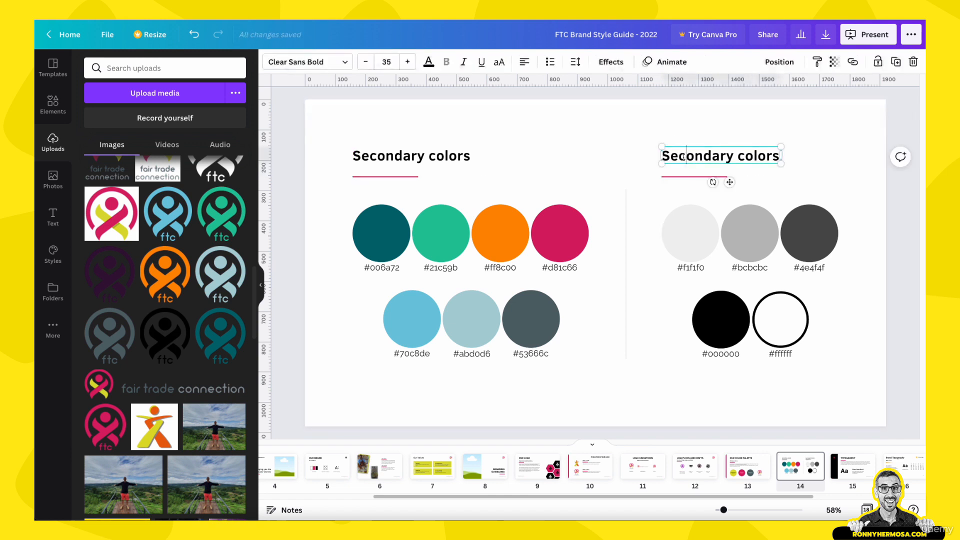
pyautogui.doubleClick(683, 157)
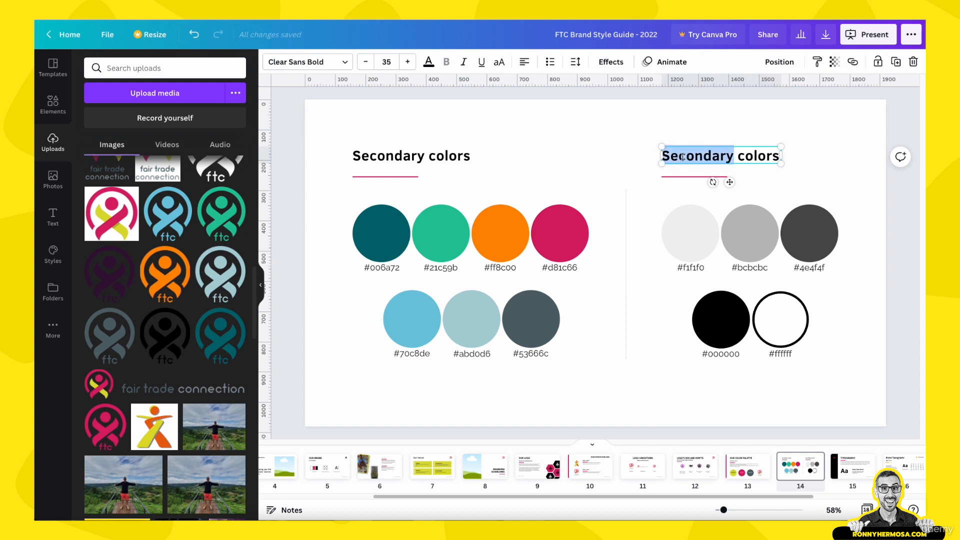
pyautogui.write('Neutral')
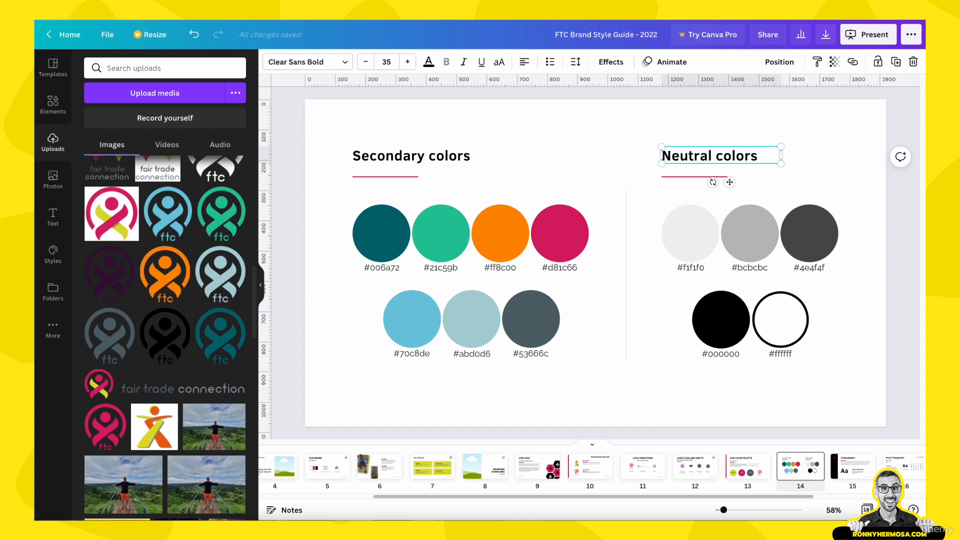
pyautogui.click(672, 418)
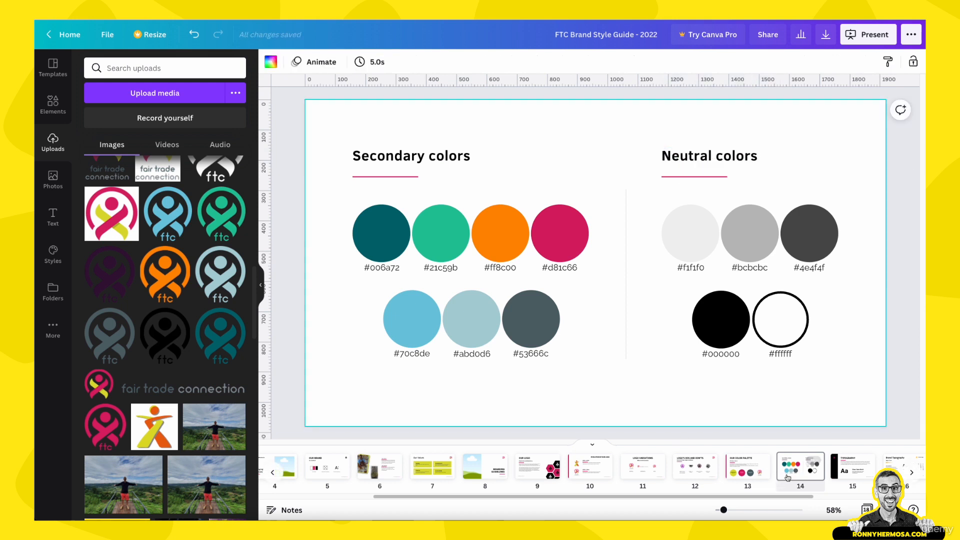
# - Select the footer text on page 12 and return to the footer area of page 14
pyautogui.moveTo(794, 467)
pyautogui.click(755, 473)
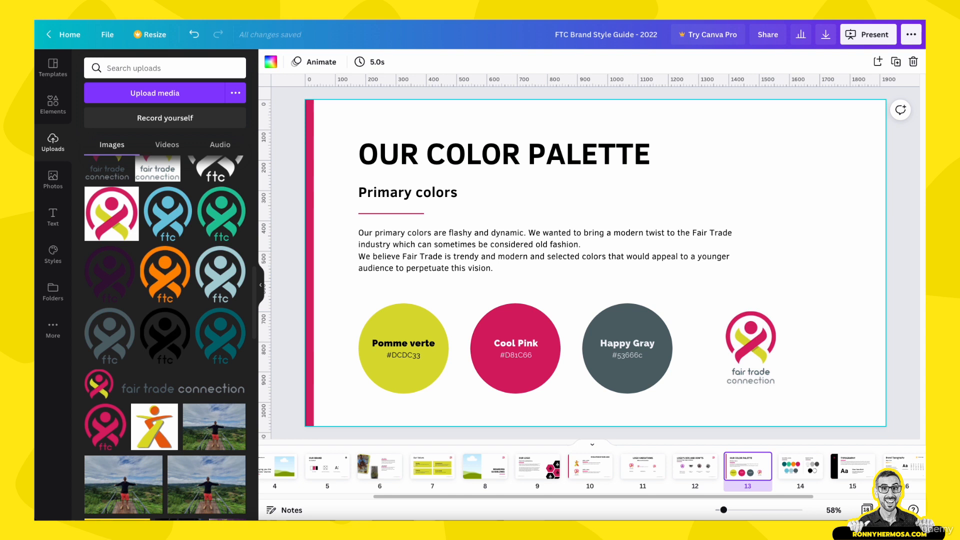
pyautogui.click(799, 464)
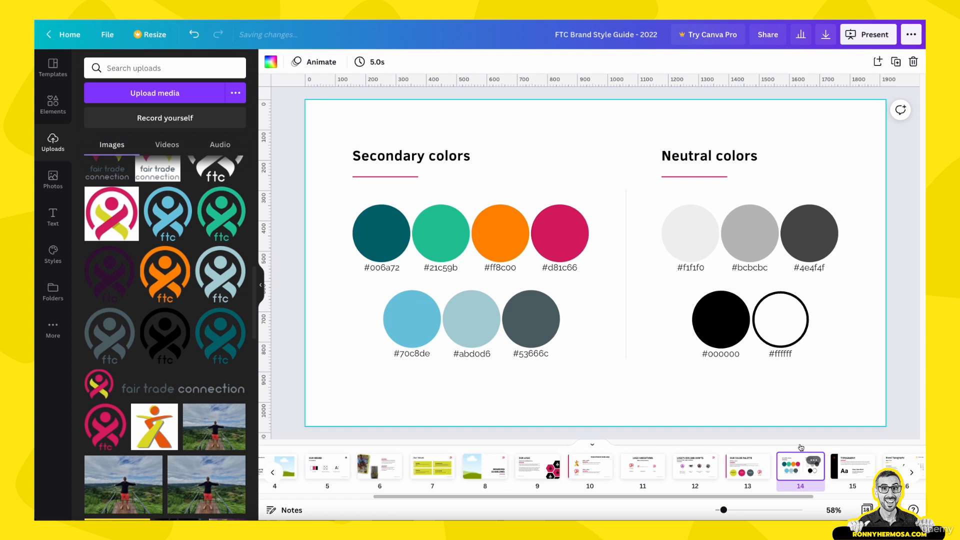
pyautogui.click(703, 464)
pyautogui.click(798, 403)
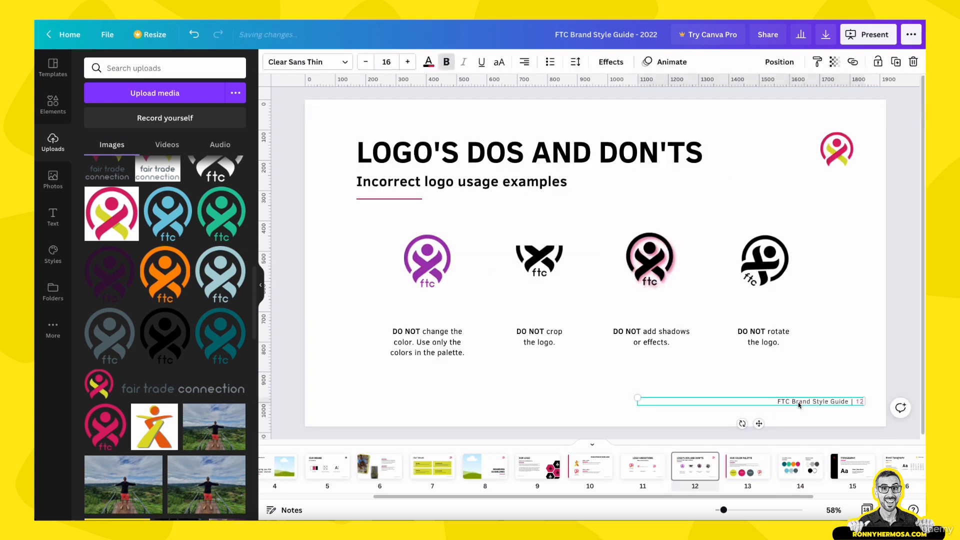
pyautogui.click(795, 465)
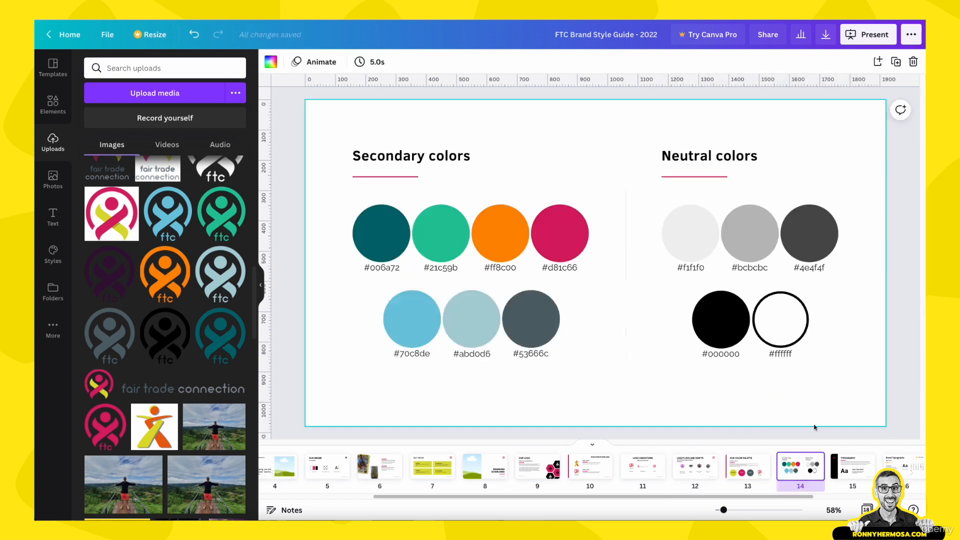
pyautogui.click(858, 402)
# - On page 15, narrow the pink side panel to a thin bar and move the "TYPOGRAPHY" heading group close to it
pyautogui.click(852, 465)
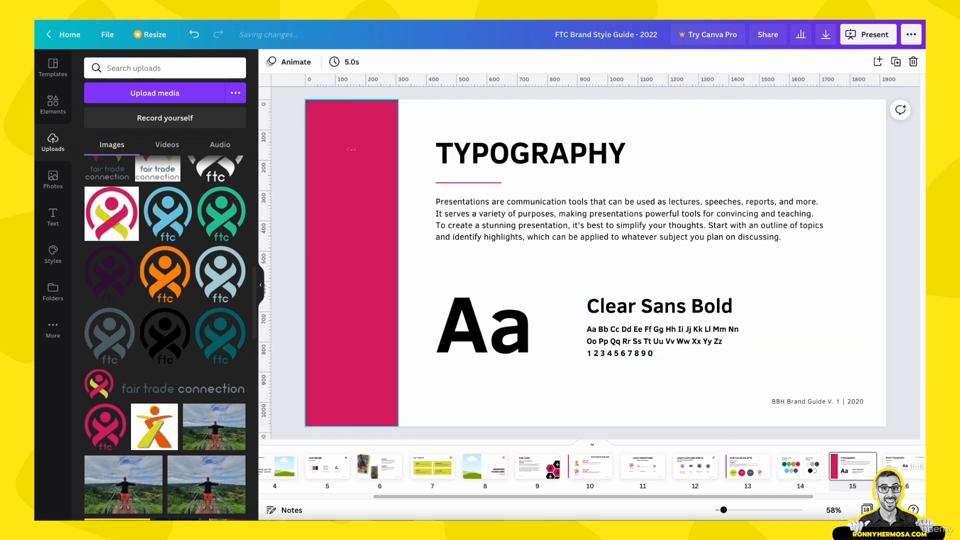
pyautogui.moveTo(376, 144); pyautogui.dragTo(471, 203)
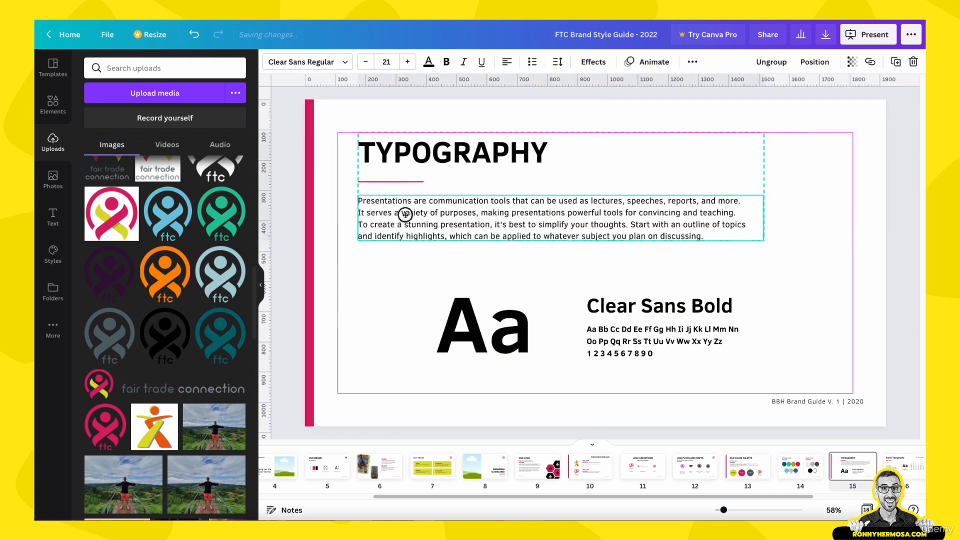
# - Retitle page 15 "OUR FONTS" and rewrite its paragraph to present Raleway Heavy as the hero font, complemented by Raleway and Raleway Thin
pyautogui.doubleClick(396, 146)
pyautogui.write('OUR FONTS')
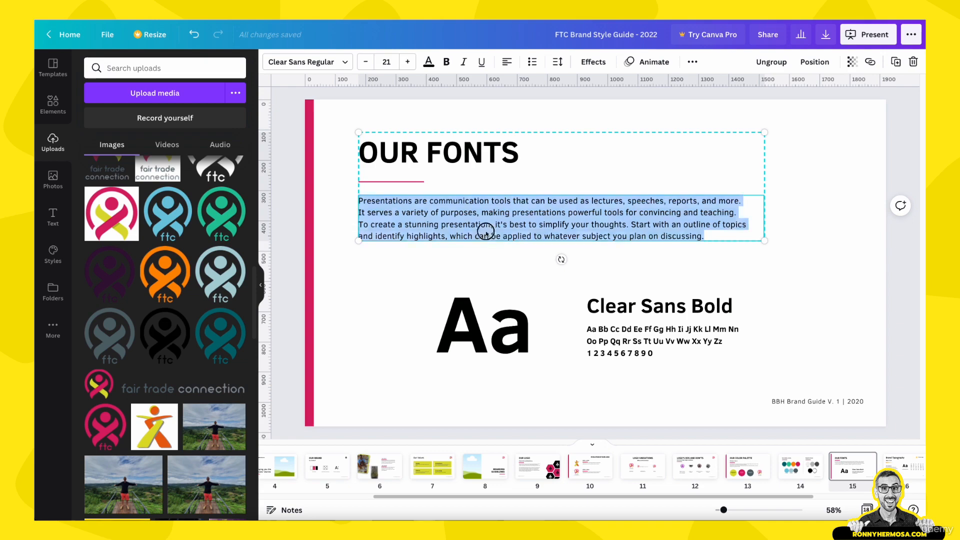
pyautogui.write('We use the Raleway family with Raleway Heavy as our hero font. We use Raleway and Raleway Thin to complement Raleway Heavy.')
pyautogui.click(561, 247)
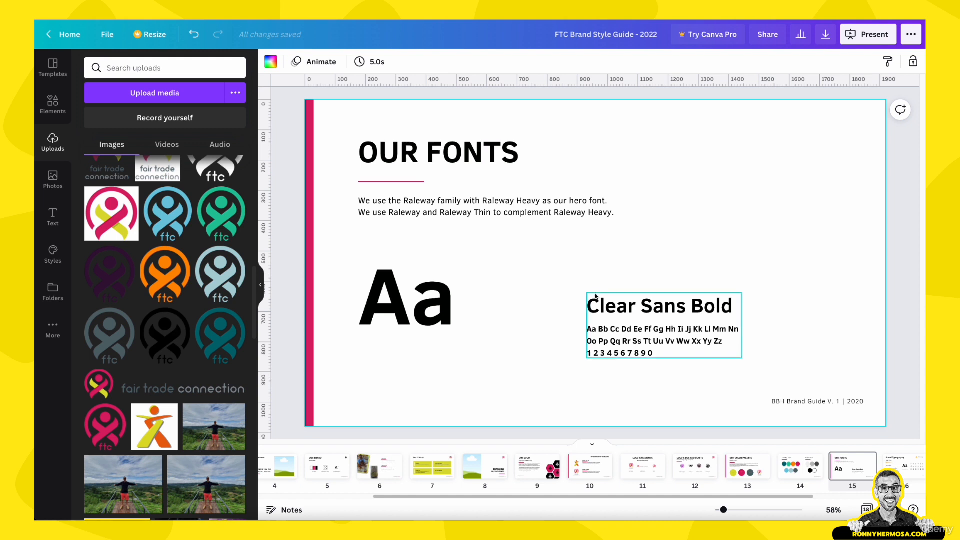
# - Move the "Clear Sans Bold" specimen group beneath the large "Aa", aligned with the heading, and shift the "Aa" slightly up
pyautogui.moveTo(608, 310); pyautogui.dragTo(379, 343)
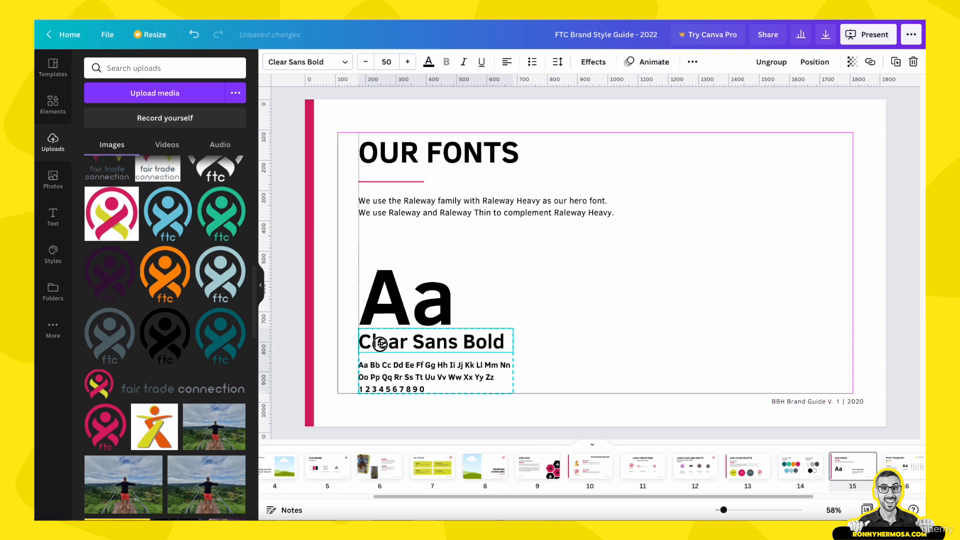
pyautogui.click(386, 301)
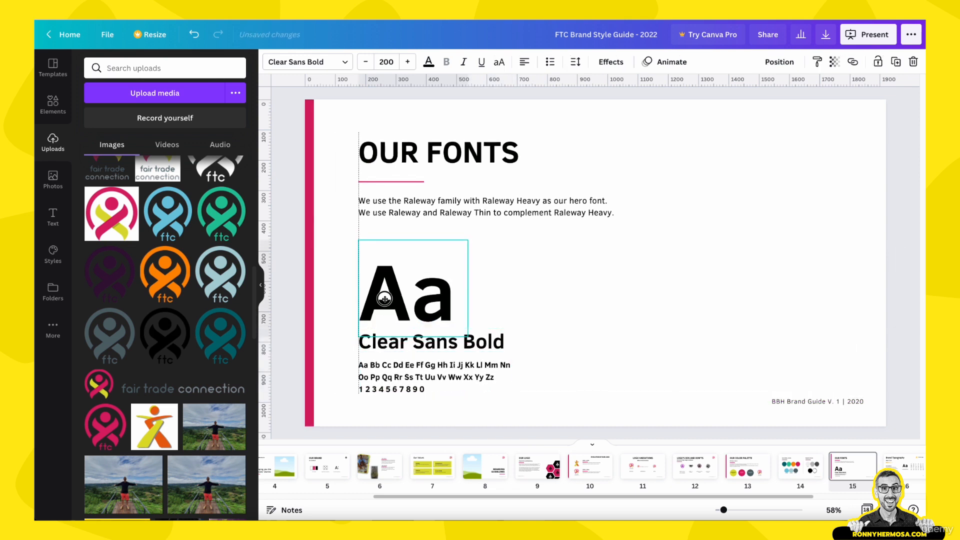
pyautogui.click(553, 278)
pyautogui.click(421, 295)
pyautogui.moveTo(422, 295); pyautogui.dragTo(422, 287)
pyautogui.click(340, 295)
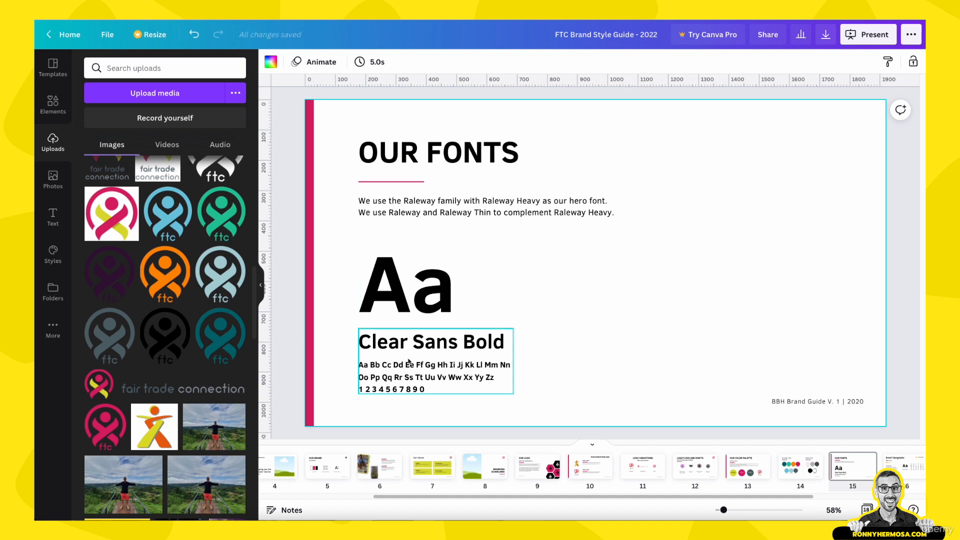
pyautogui.click(449, 297)
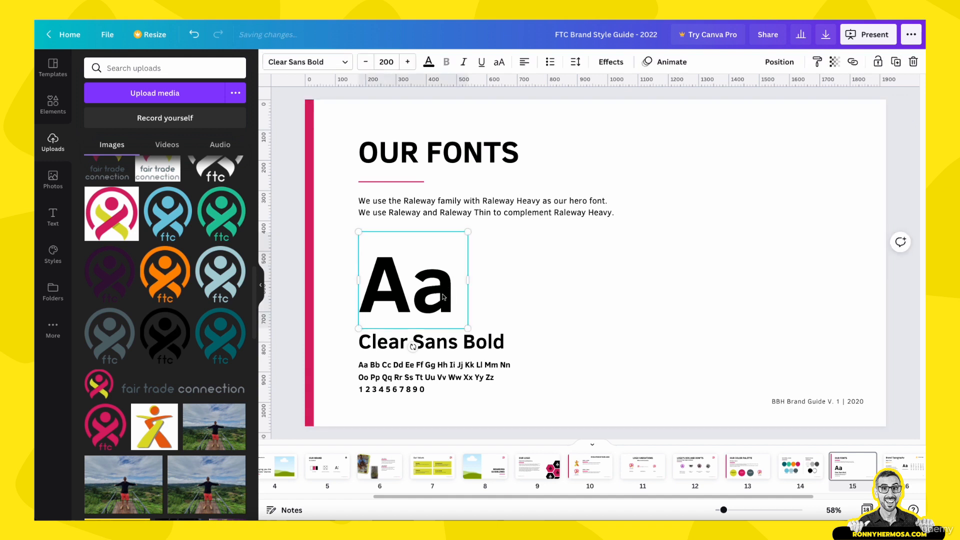
pyautogui.click(413, 345)
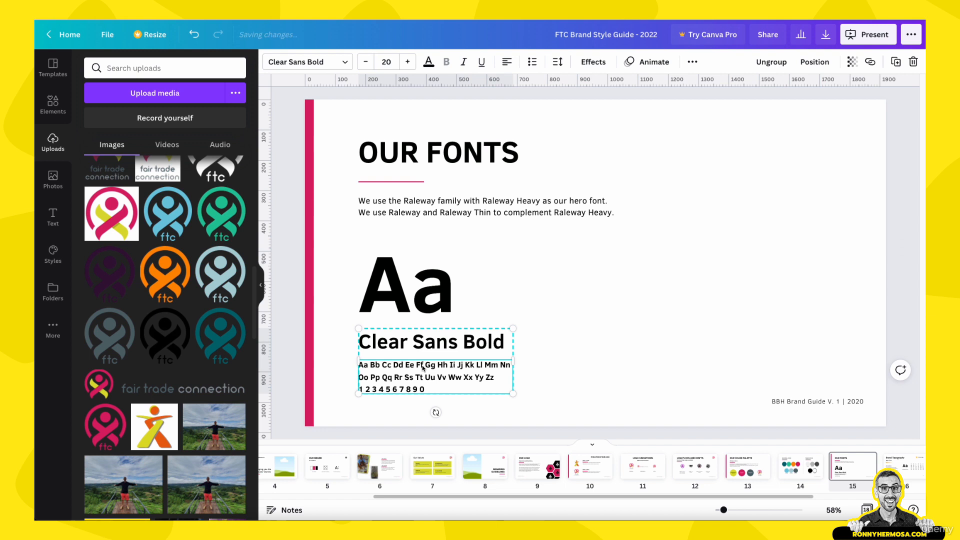
pyautogui.click(574, 274)
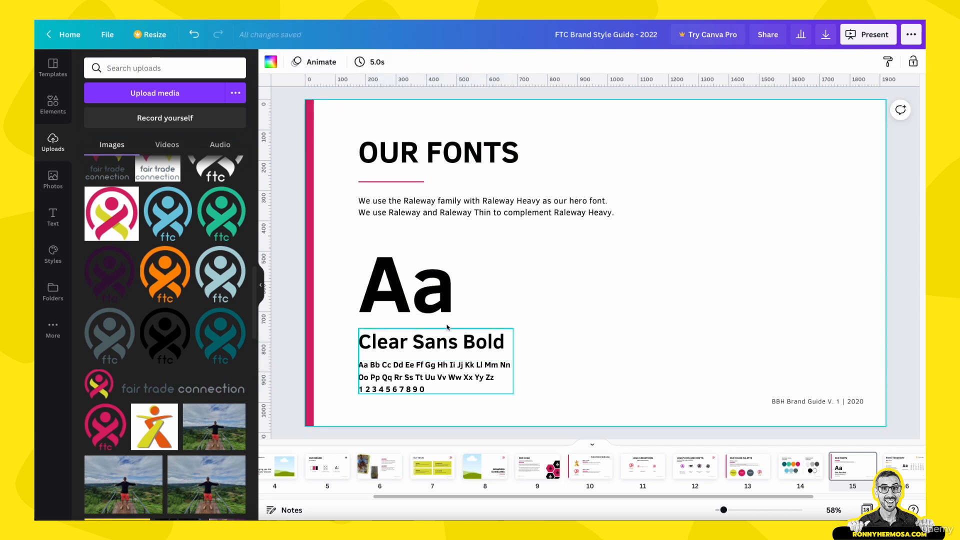
pyautogui.click(430, 302)
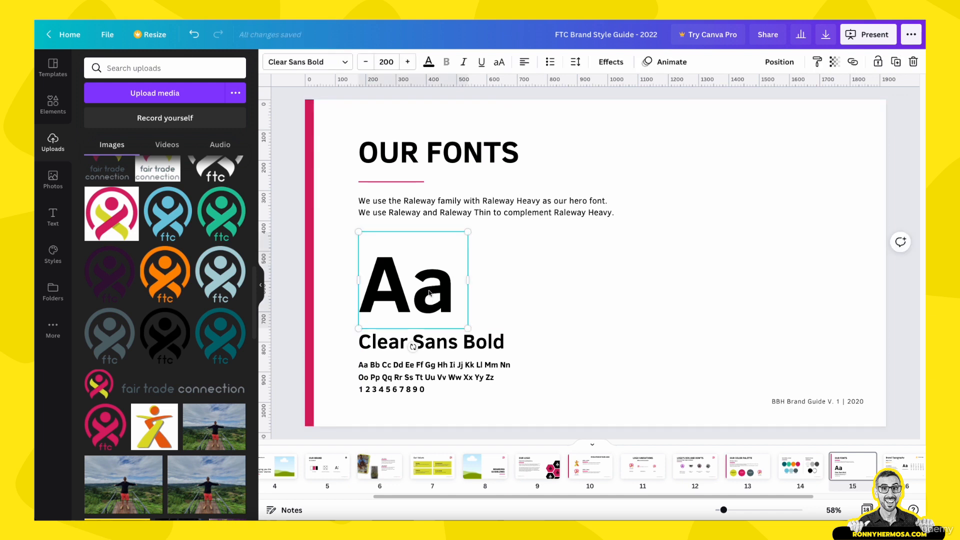
pyautogui.click(597, 299)
# - Change the font of the large "Aa" to Raleway Heavy
pyautogui.click(432, 295)
pyautogui.click(306, 62)
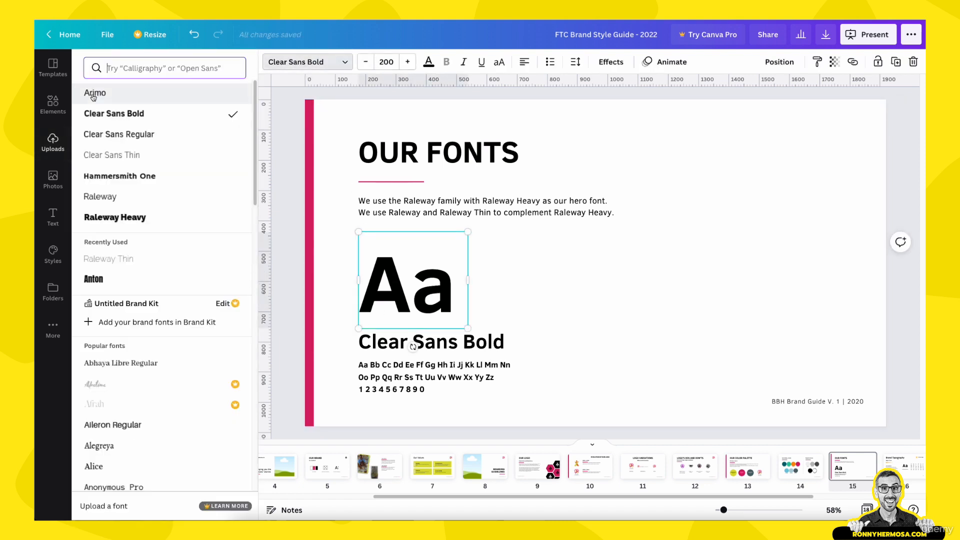
pyautogui.click(140, 220)
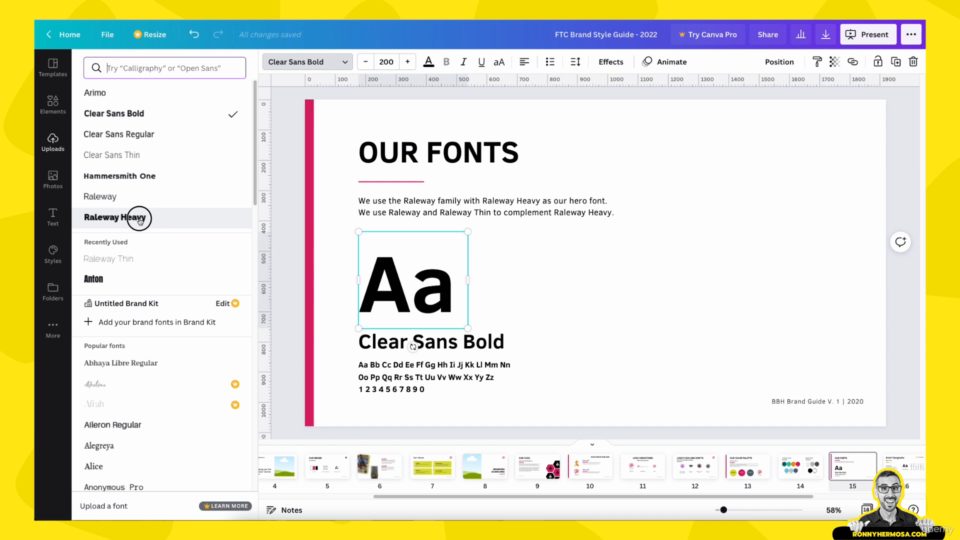
pyautogui.click(568, 287)
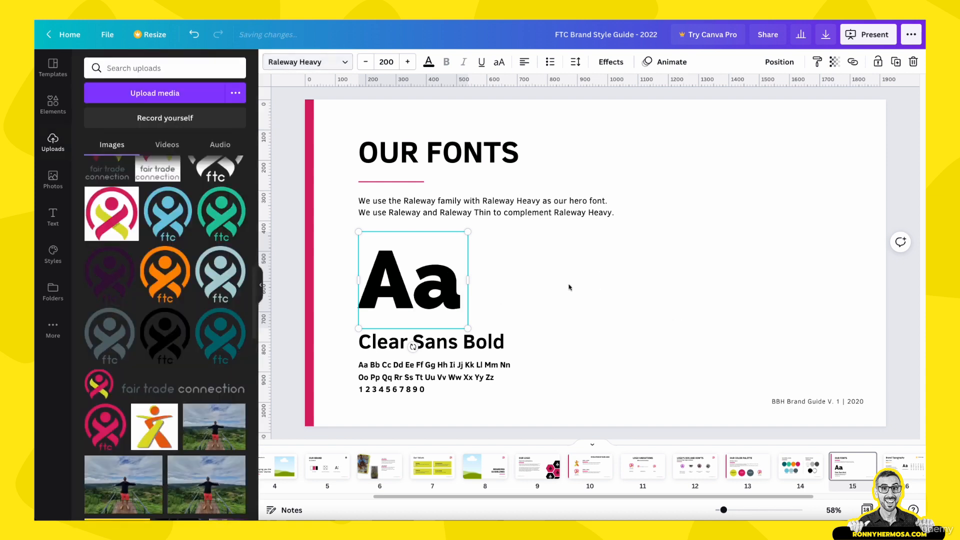
pyautogui.click(528, 295)
# - Search the fonts for "raleway heavy" and apply Raleway Heavy to the "Clear Sans Bold" title
pyautogui.click(393, 341)
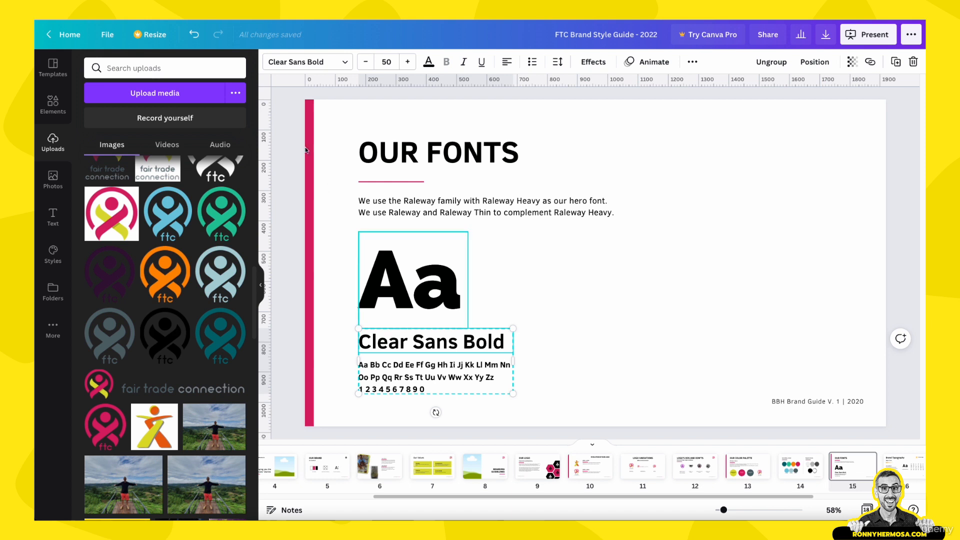
pyautogui.click(320, 62)
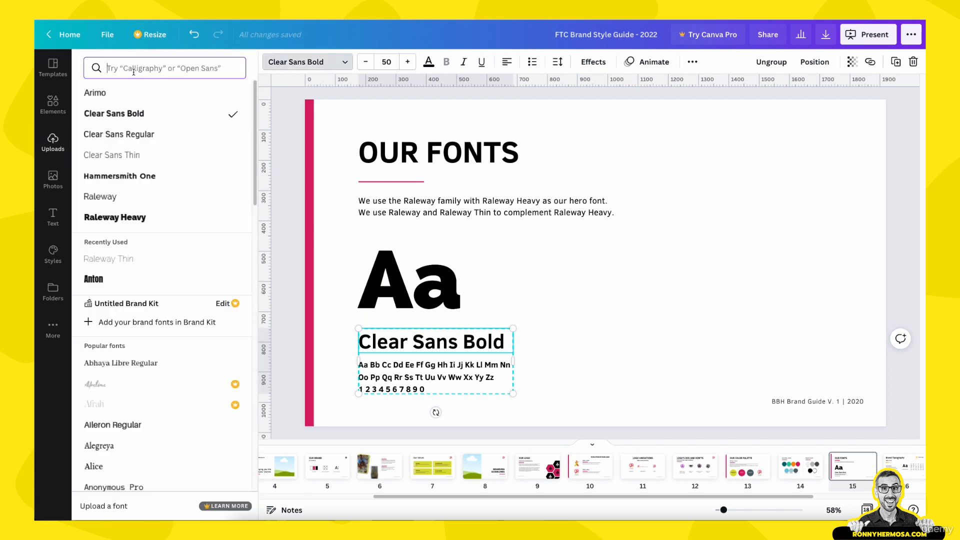
pyautogui.write('raleway')
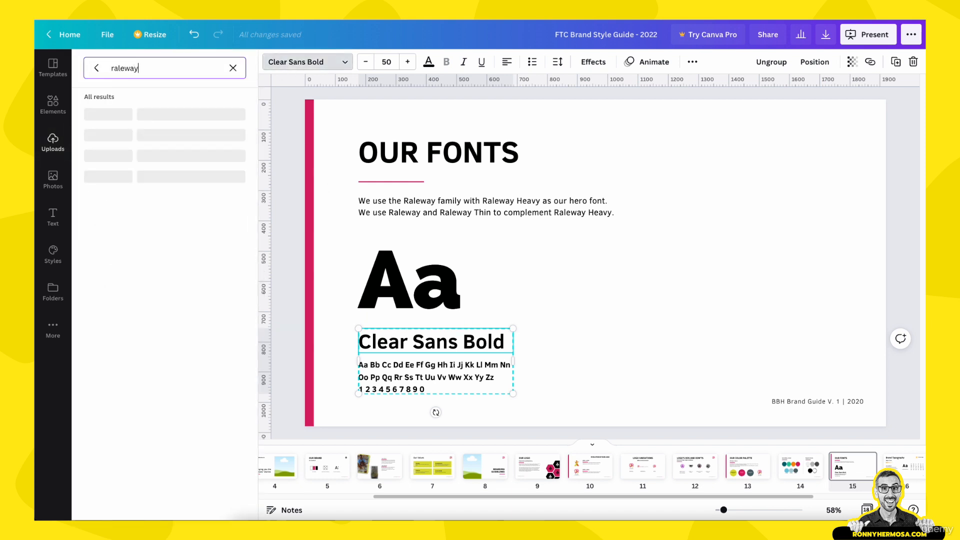
pyautogui.write(' heavy')
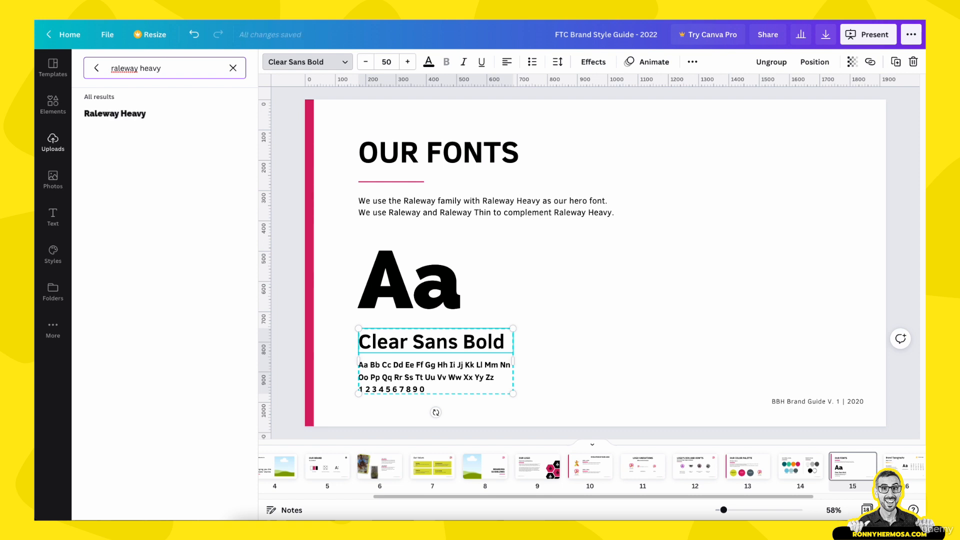
pyautogui.click(124, 114)
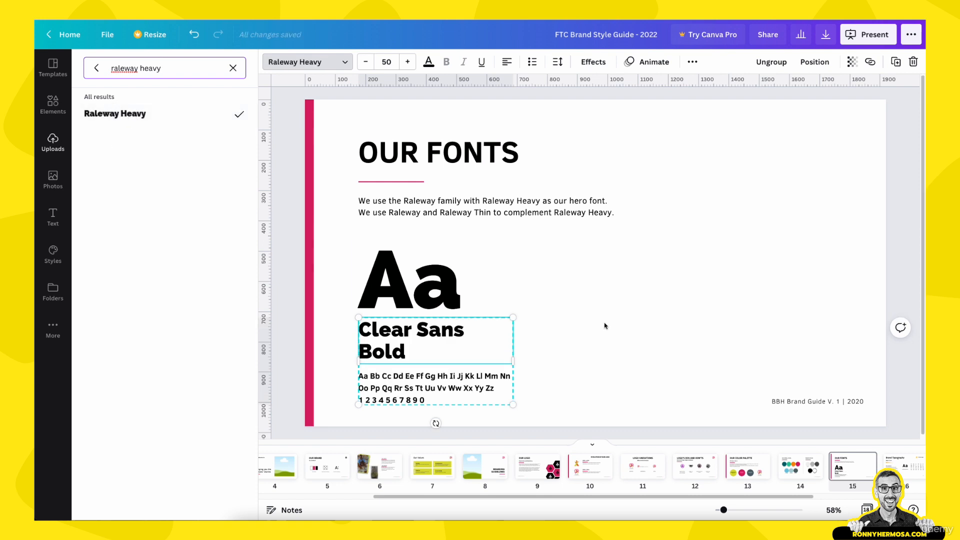
pyautogui.press('Escape')
pyautogui.click(538, 339)
# - Apply Raleway Heavy to the alphabet and numbers text below the "Clear Sans Bold" title
pyautogui.click(436, 387)
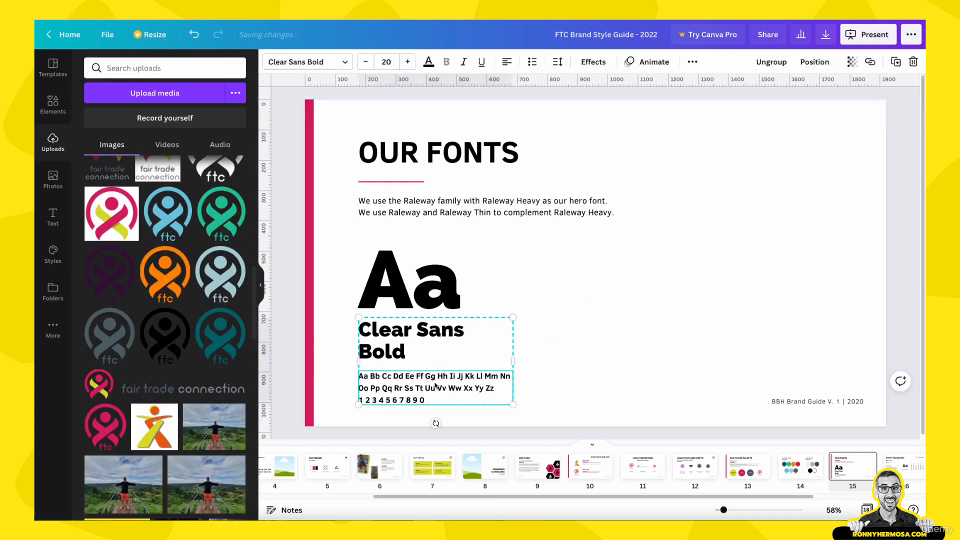
pyautogui.click(305, 62)
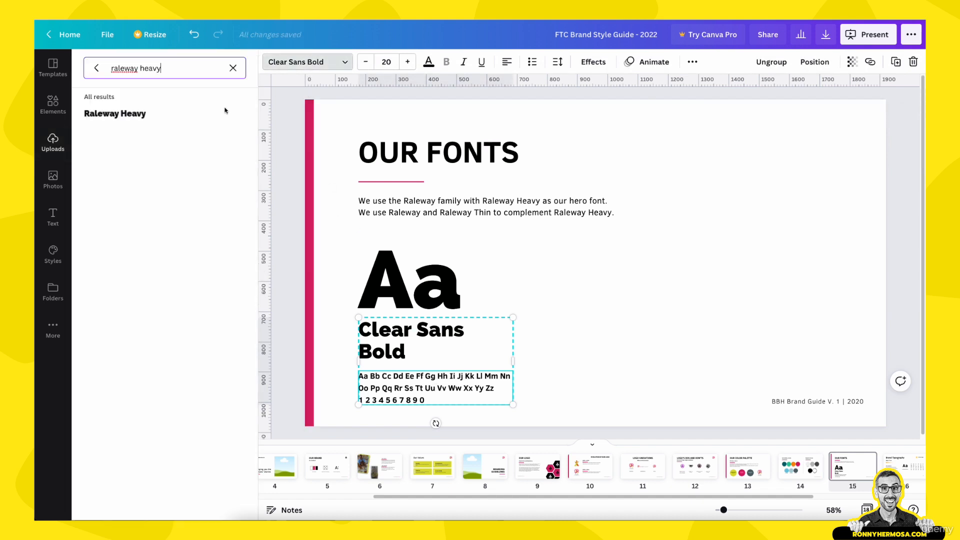
pyautogui.click(124, 114)
pyautogui.press('Escape')
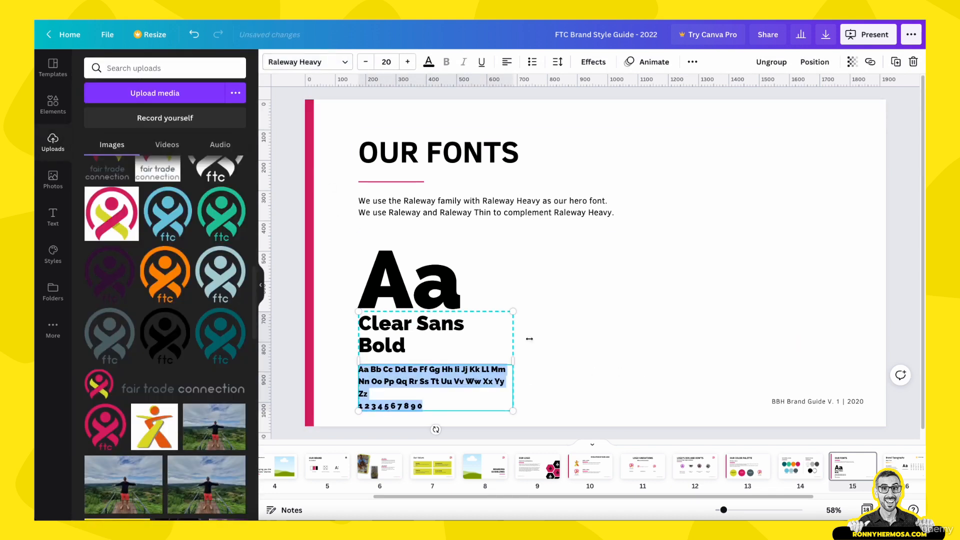
pyautogui.click(537, 331)
# - Ungroup the font specimen and widen the "Clear Sans Bold" text box to about 576 px so the title fits on one line
pyautogui.click(506, 339)
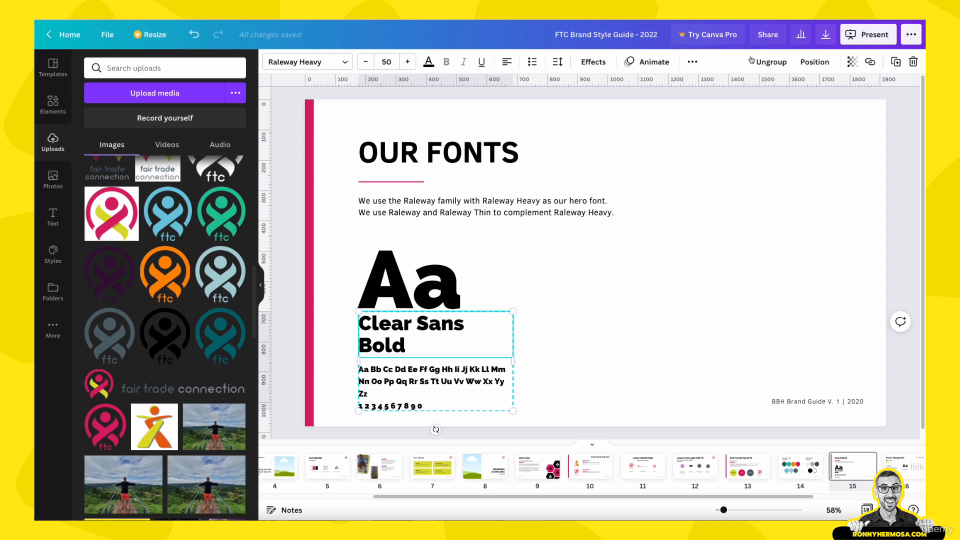
pyautogui.click(770, 63)
pyautogui.click(636, 332)
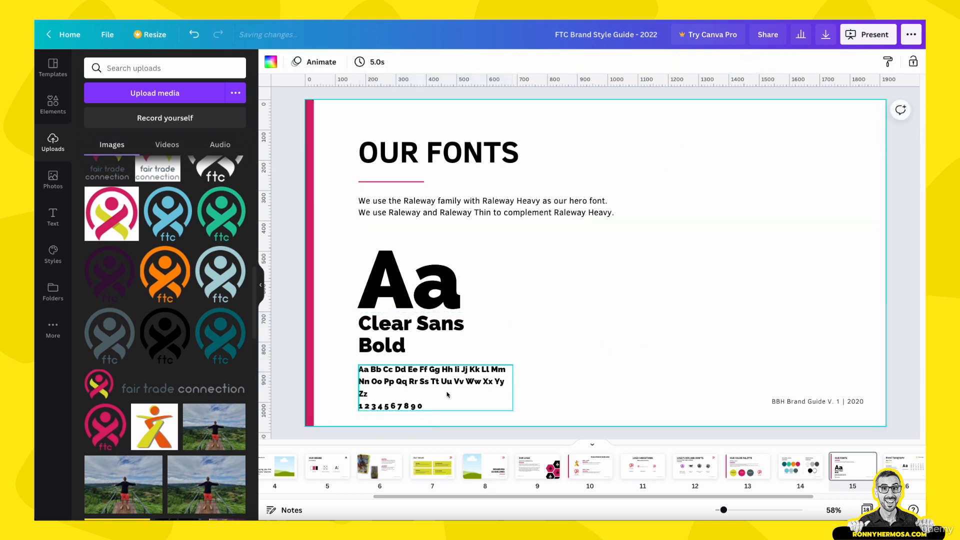
pyautogui.click(448, 393)
pyautogui.click(497, 336)
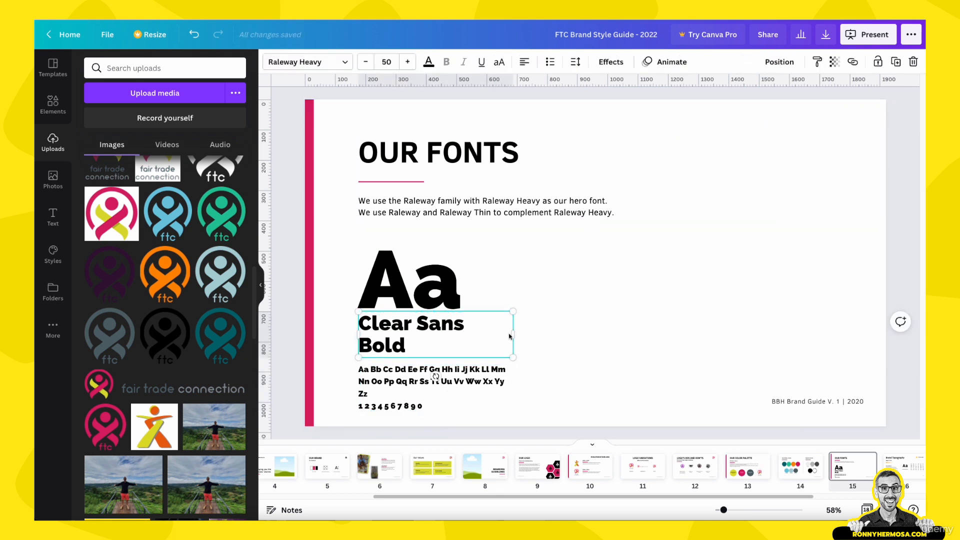
pyautogui.moveTo(513, 334); pyautogui.dragTo(533, 334)
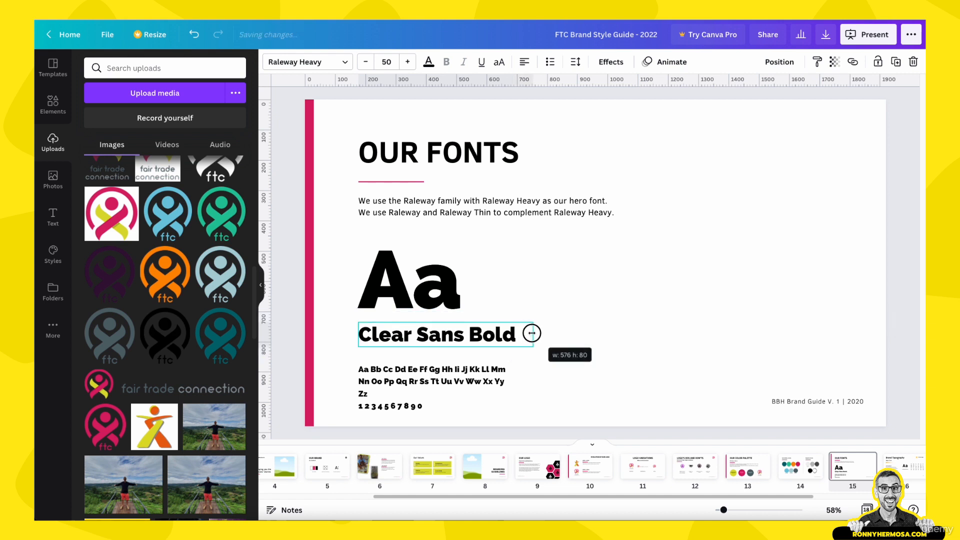
# - Change the "Clear Sans Bold" title to "Raleway Heavy" and narrow its text box to fit the words
pyautogui.doubleClick(492, 342)
pyautogui.write('Ra')
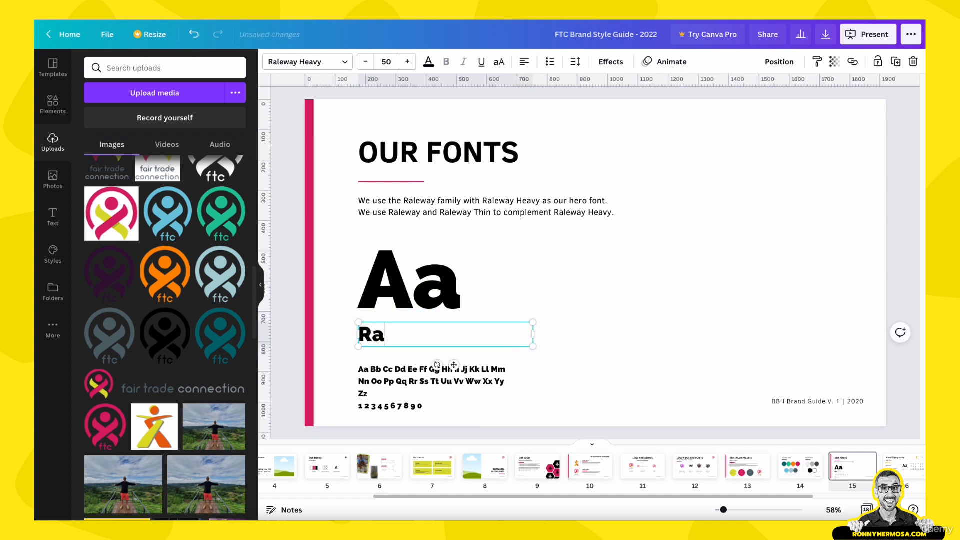
pyautogui.write('leway Heavy')
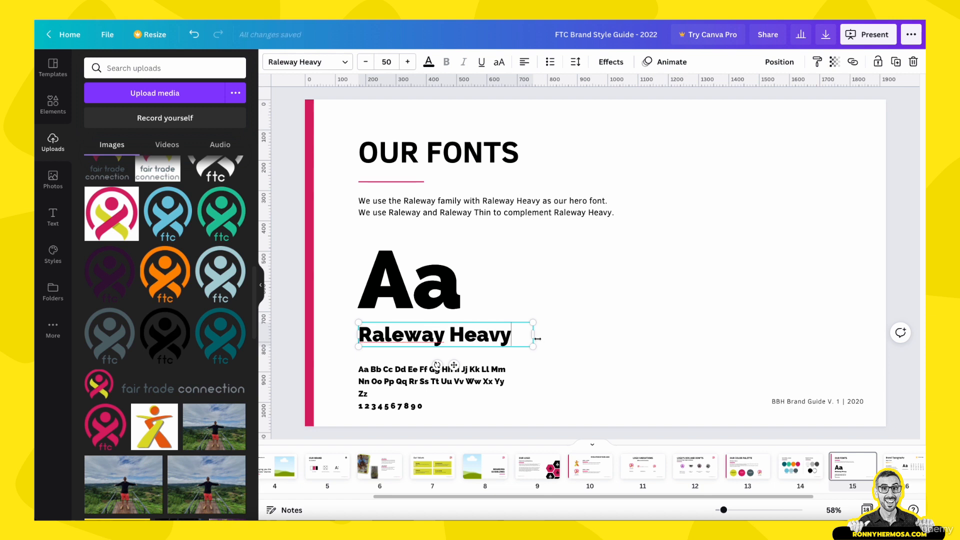
pyautogui.moveTo(538, 339); pyautogui.dragTo(514, 335)
# - Reduce the alphabet and numbers text to size 19, match its width to the title, and move it directly beneath "Raleway Heavy"
pyautogui.click(488, 376)
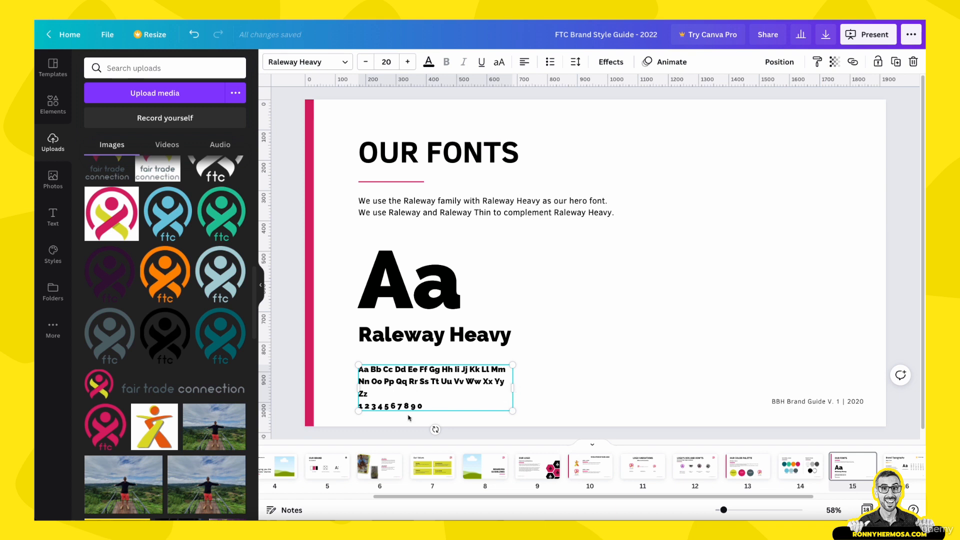
pyautogui.moveTo(512, 388); pyautogui.dragTo(510, 361)
pyautogui.moveTo(460, 381); pyautogui.dragTo(466, 357)
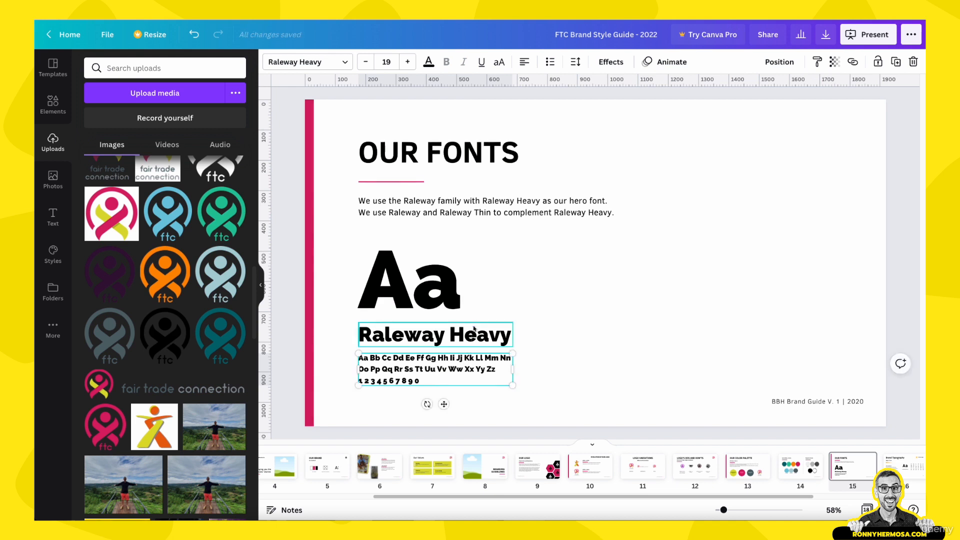
# - Enlarge the "Raleway Heavy" title and its alphabet text together to about 551 × 226 px
pyautogui.keyDown('shift'); pyautogui.click(505, 331); pyautogui.keyUp('shift')
pyautogui.moveTo(513, 386); pyautogui.dragTo(526, 396)
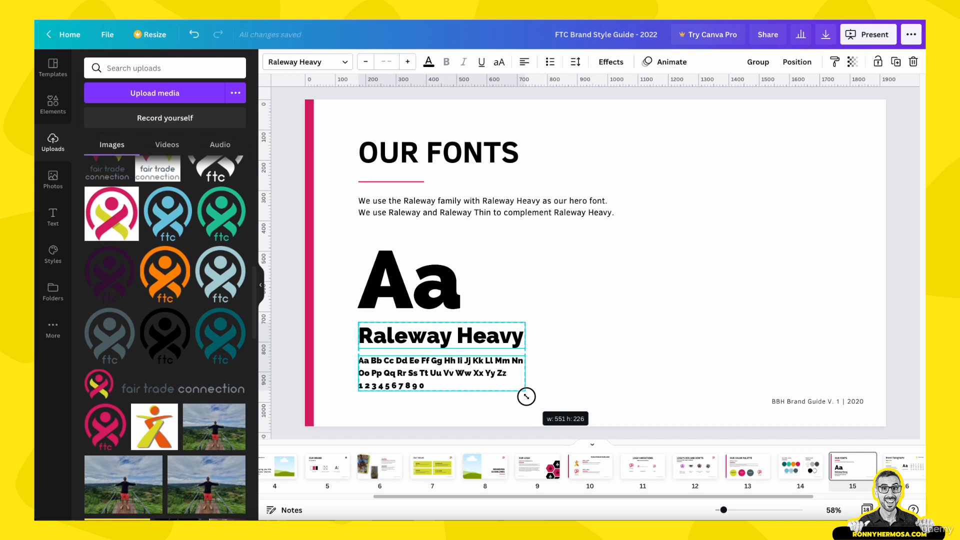
# - Nudge the large "Aa" sample slightly upward, away from the "Raleway Heavy" title
pyautogui.click(647, 310)
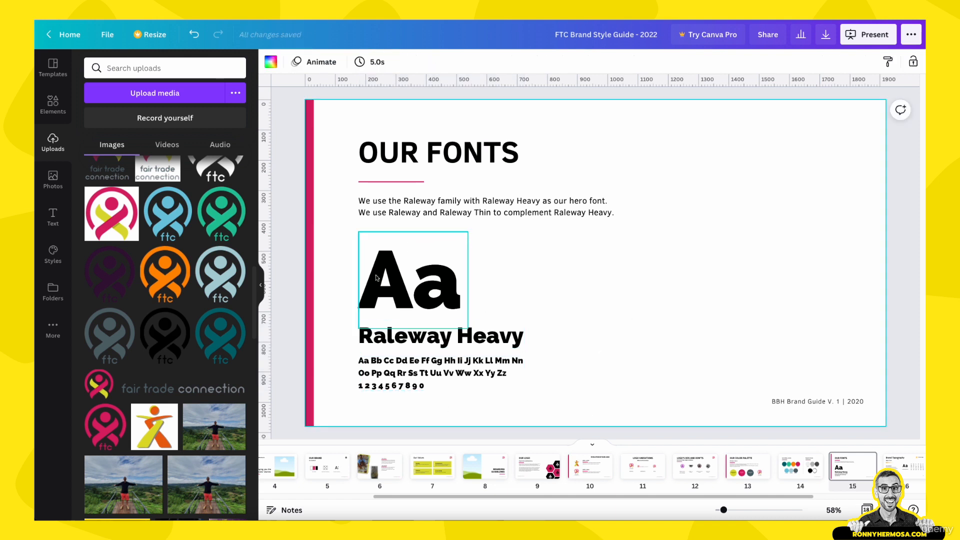
pyautogui.moveTo(386, 289); pyautogui.dragTo(386, 288)
pyautogui.click(714, 330)
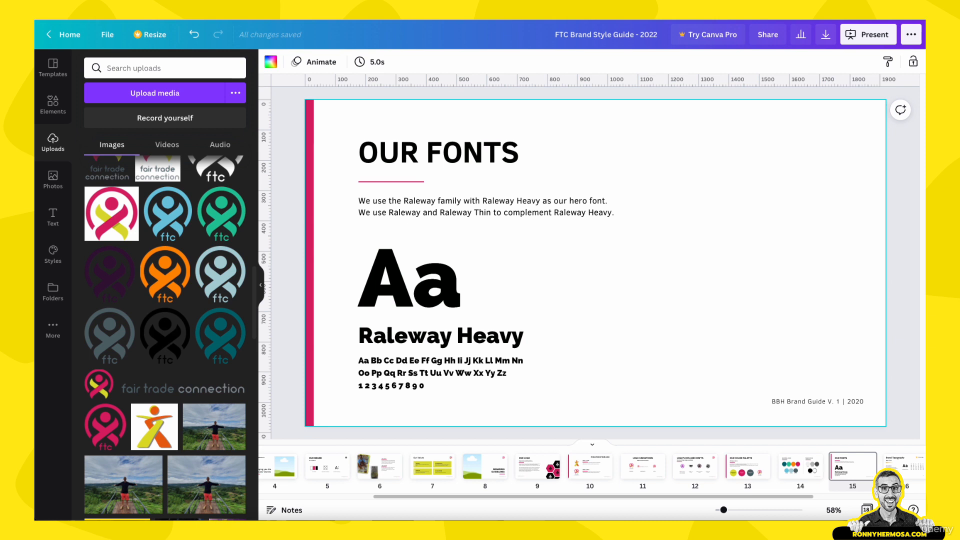
# - Paste the copied Raleway and Raleway Thin specimens, each with its "Aa" sample and alphabet, beside the Raleway Heavy specimen
pyautogui.hotkey('ctrl', 'v')
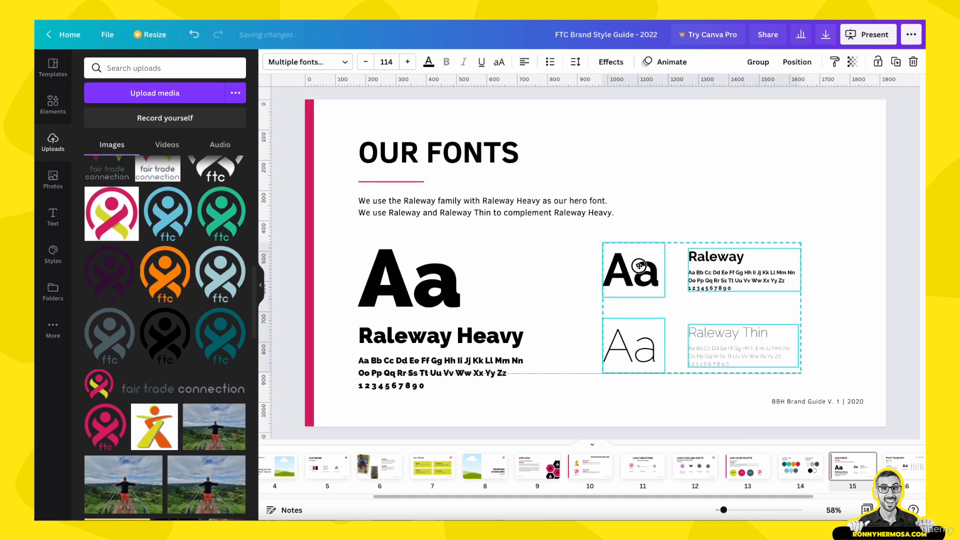
pyautogui.click(675, 215)
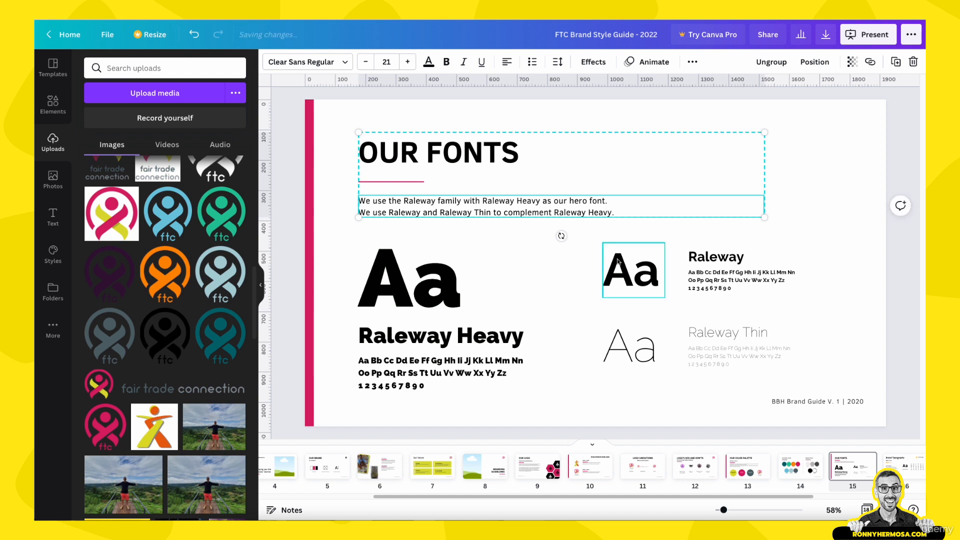
pyautogui.click(562, 289)
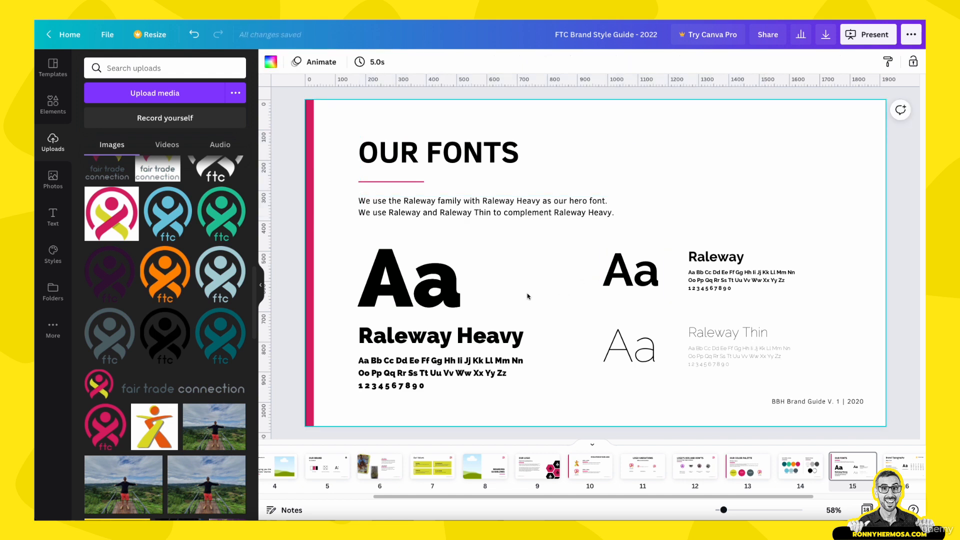
# - Shrink the complete Raleway Heavy specimen slightly and move it down to the page's lower margin, keeping it left-aligned with the heading
pyautogui.moveTo(344, 252); pyautogui.dragTo(518, 384)
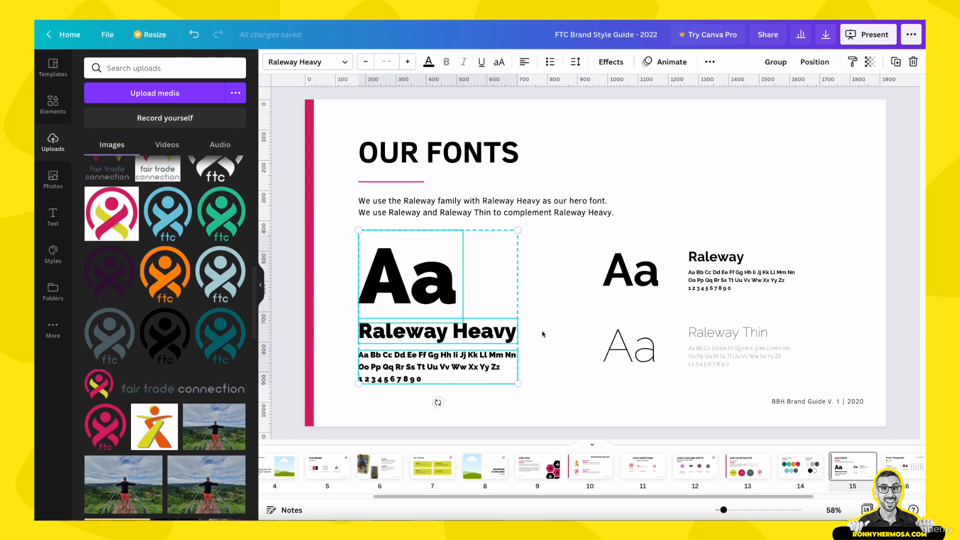
pyautogui.moveTo(406, 293); pyautogui.dragTo(407, 297)
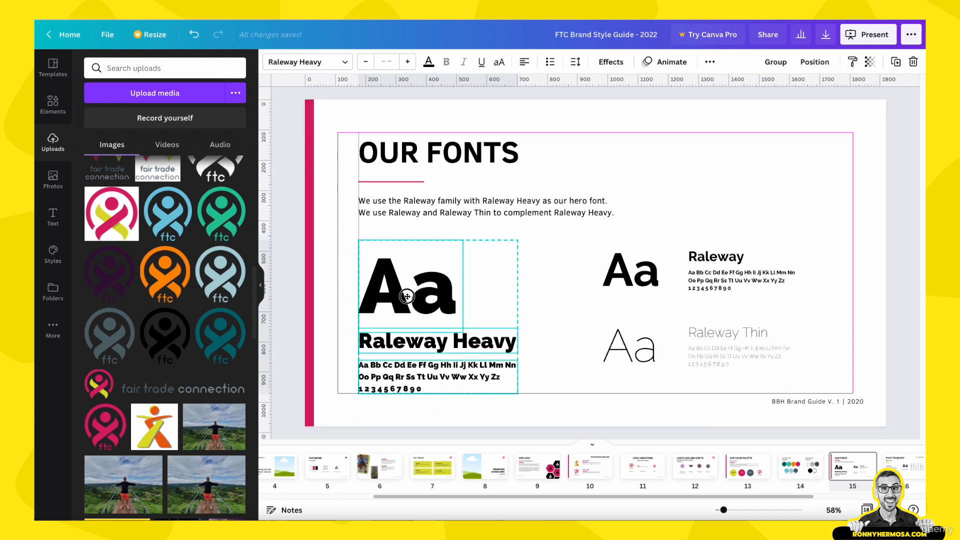
pyautogui.click(562, 311)
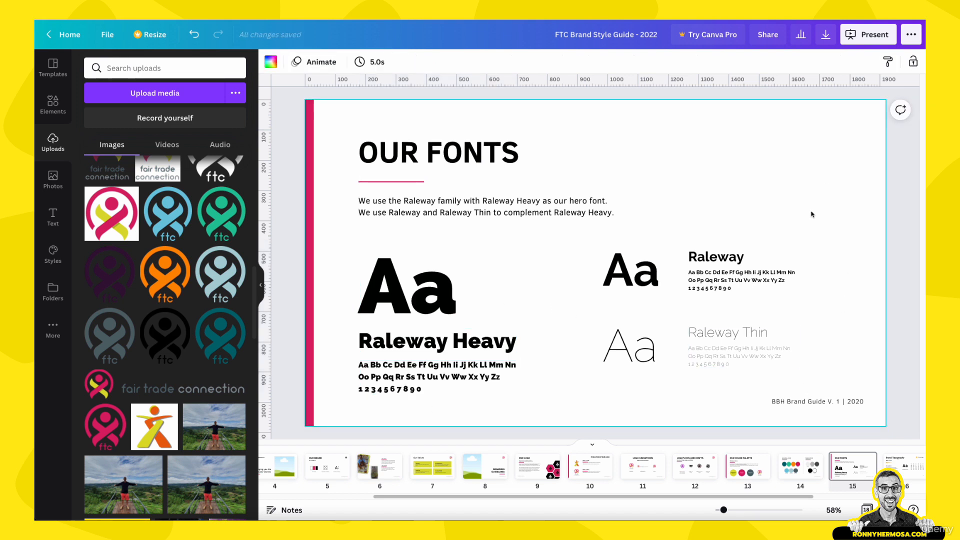
pyautogui.click(603, 284)
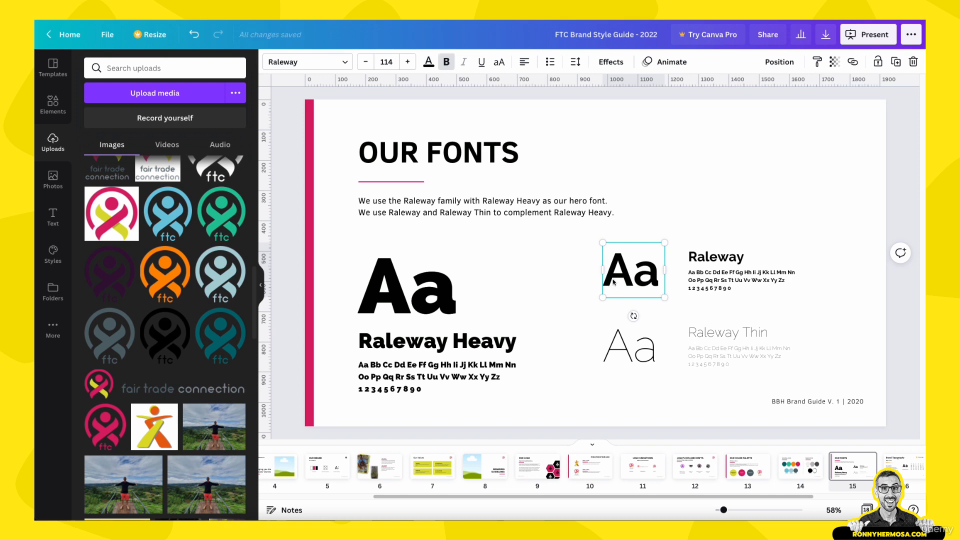
pyautogui.click(640, 365)
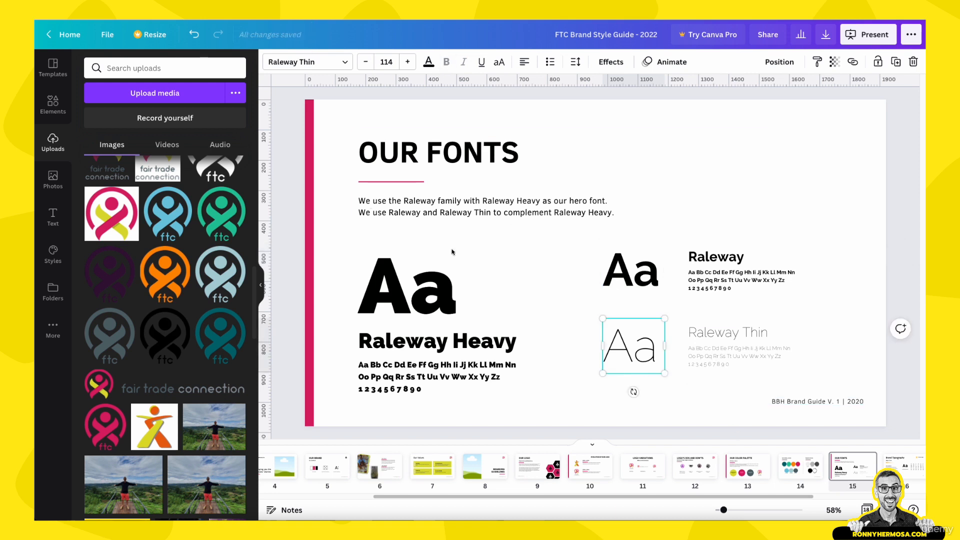
pyautogui.click(750, 395)
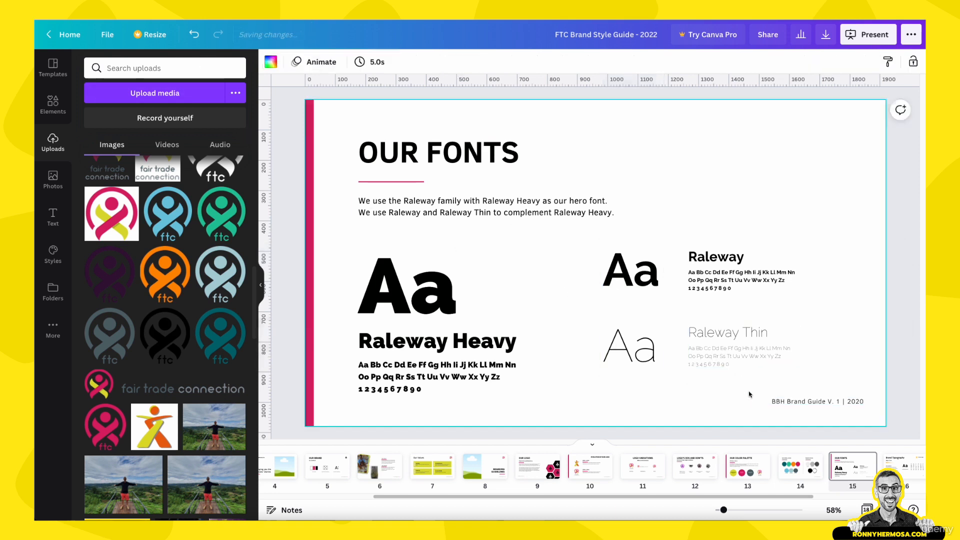
# - Replace the old BBH footer on the "Our Fonts" page with page 14's "FTC Brand Style Guide" footer, and set its page number to 15
pyautogui.click(780, 404)
pyautogui.press('Escape')
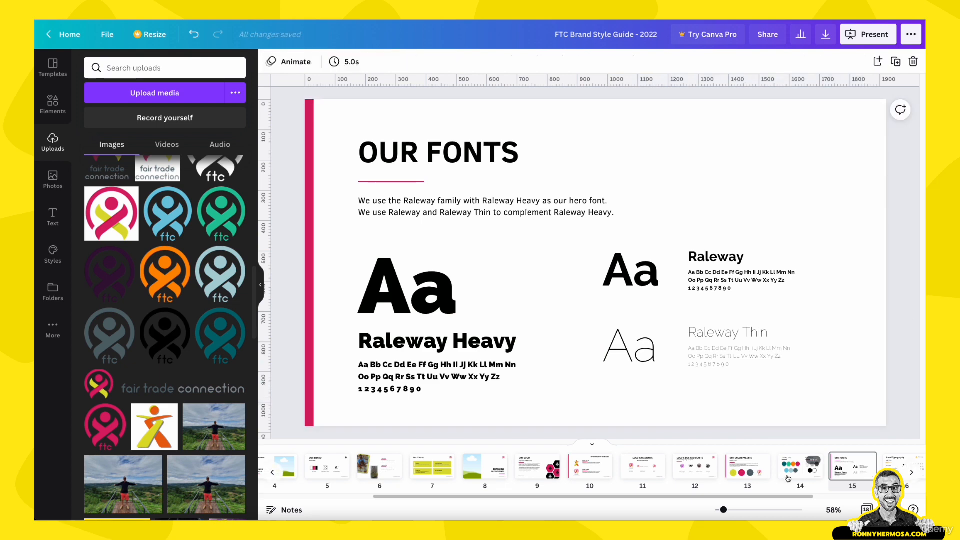
pyautogui.click(791, 472)
pyautogui.click(831, 403)
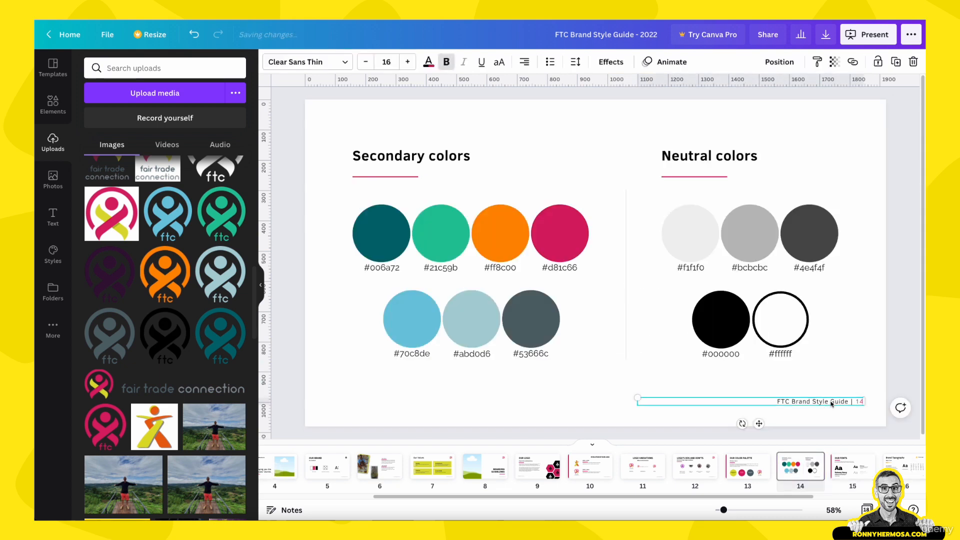
pyautogui.click(840, 459)
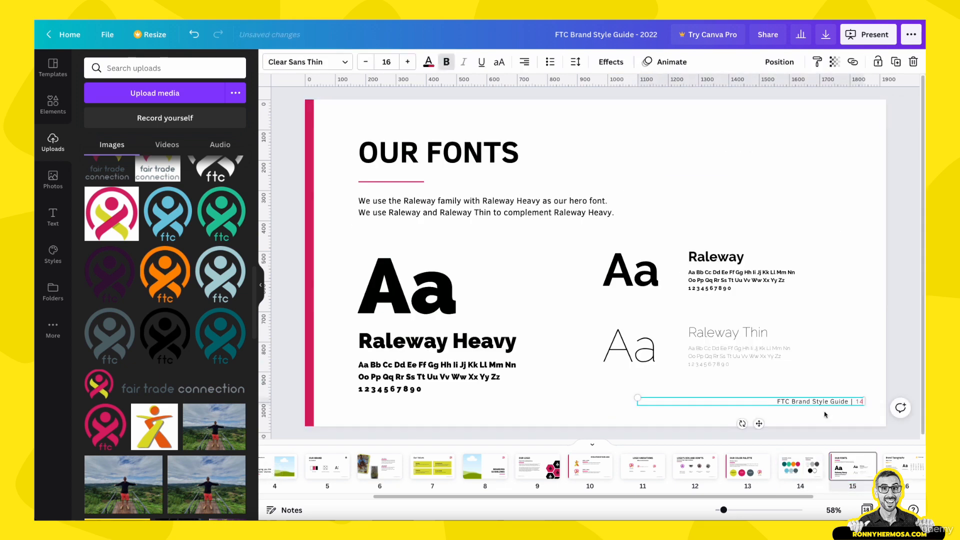
pyautogui.doubleClick(858, 402)
pyautogui.write('15')
pyautogui.click(801, 388)
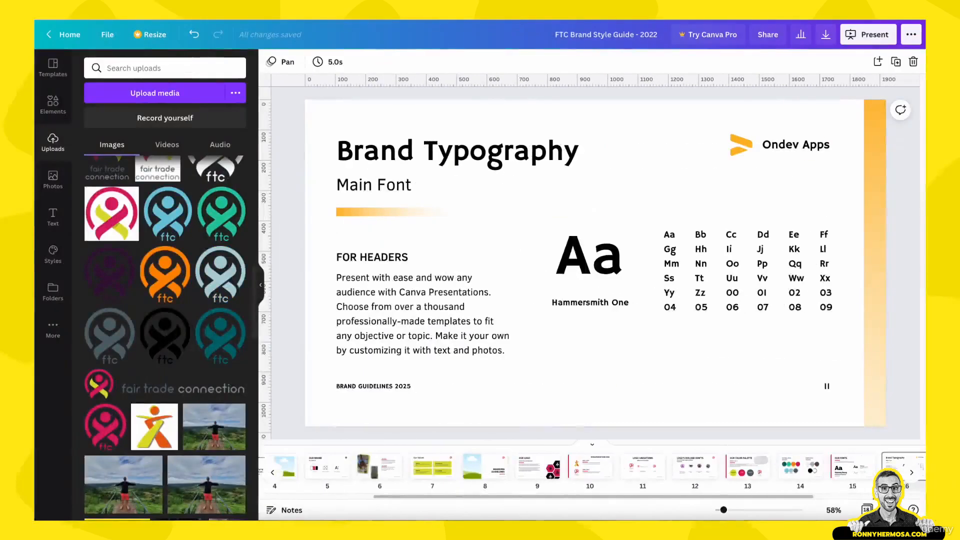
# - Delete the "Brand Typography" template page that follows "Our Fonts"
pyautogui.click(852, 470)
pyautogui.click(902, 466)
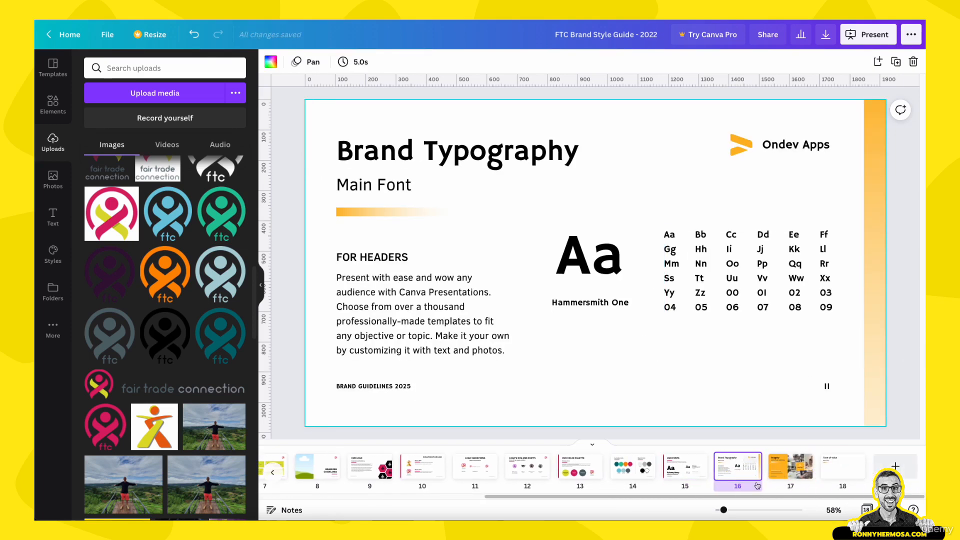
pyautogui.press('Delete')
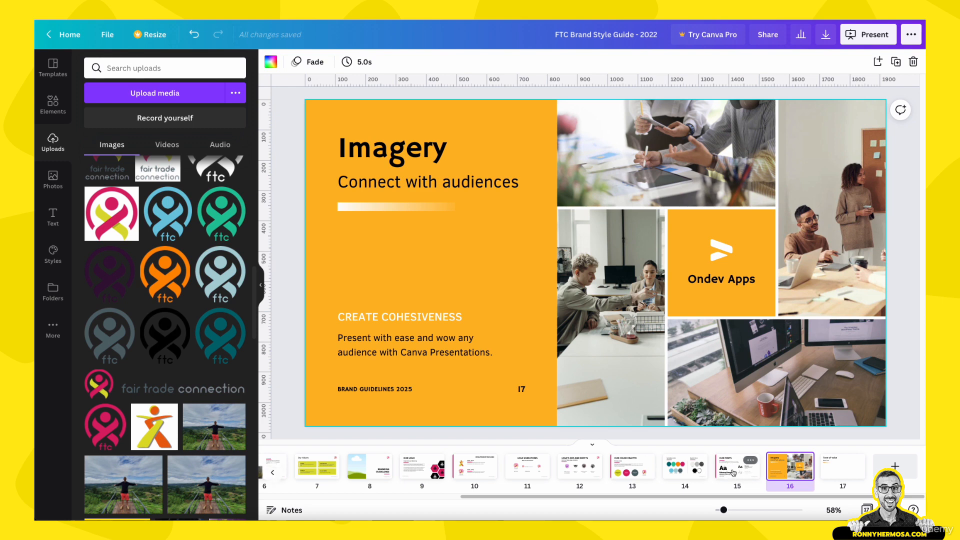
# - Add a blank page after "Our Fonts" and paste the "Font Hierarchy" heading with its underline onto it
pyautogui.click(754, 469)
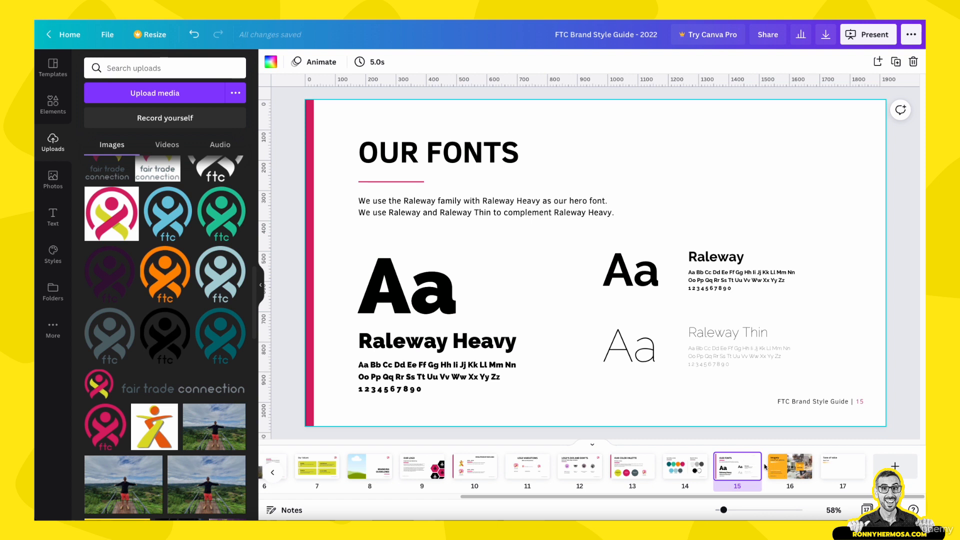
pyautogui.click(768, 468)
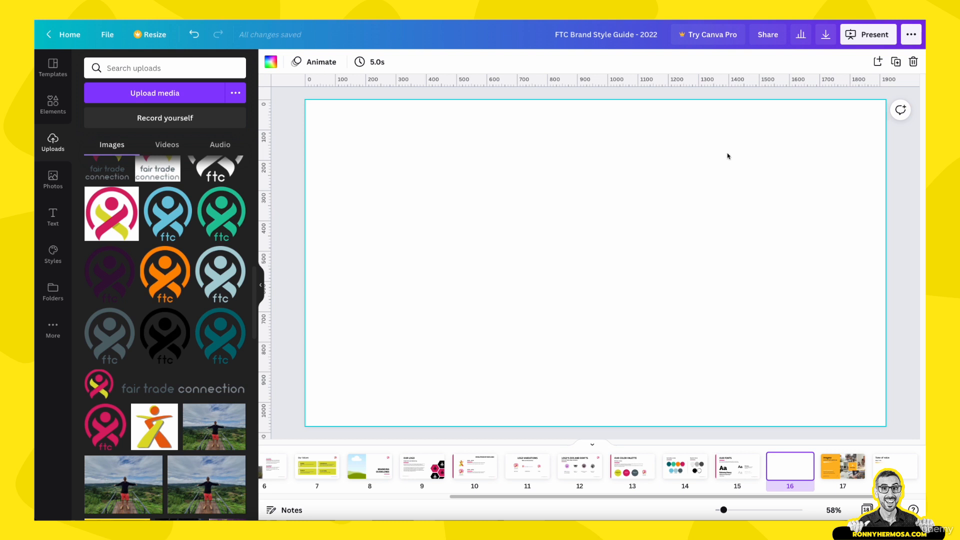
pyautogui.hotkey('ctrl', 'v')
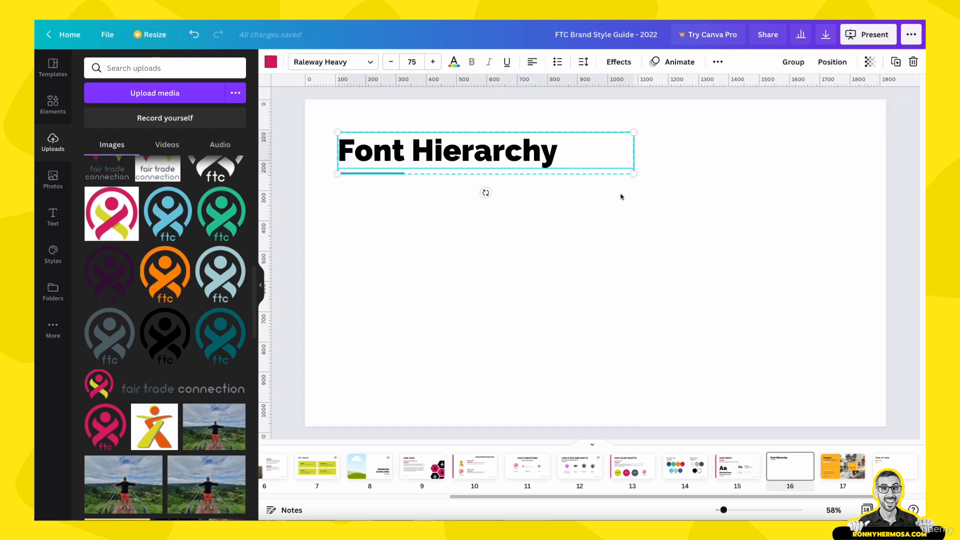
pyautogui.click(610, 269)
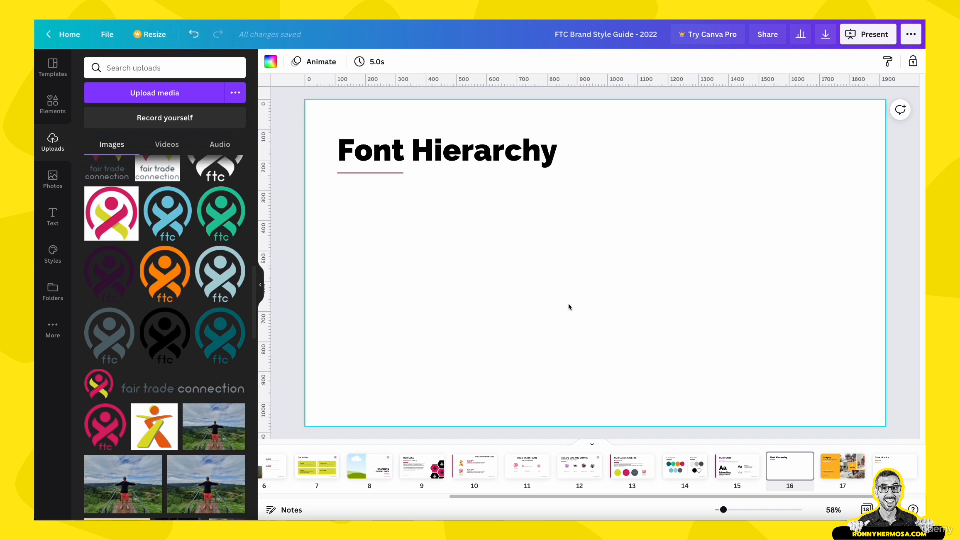
# - Paste the sample text set with the "We Bring you" title, "THE ARTISANS' STORY" subtitle and body paragraph onto the Font Hierarchy page
pyautogui.hotkey('ctrl', 'v')
pyautogui.click(600, 388)
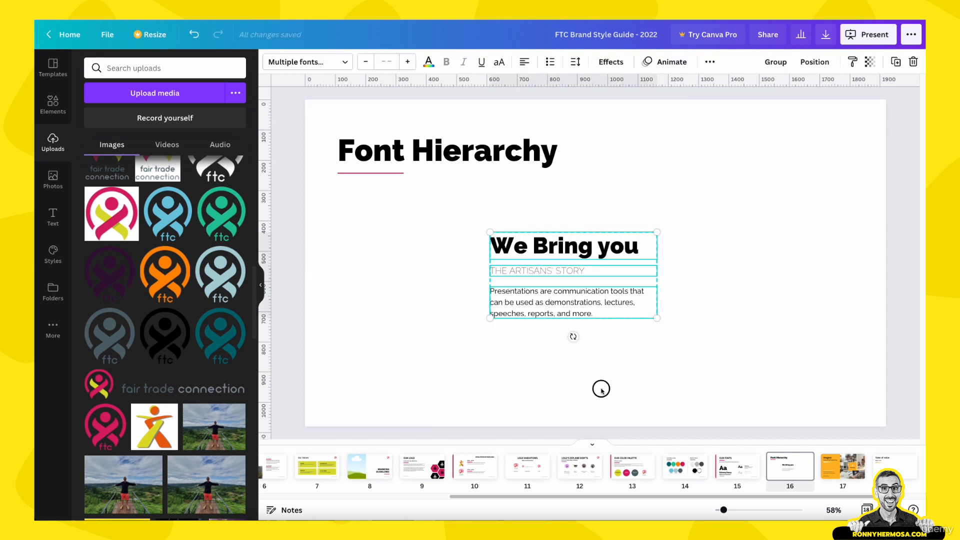
pyautogui.click(555, 239)
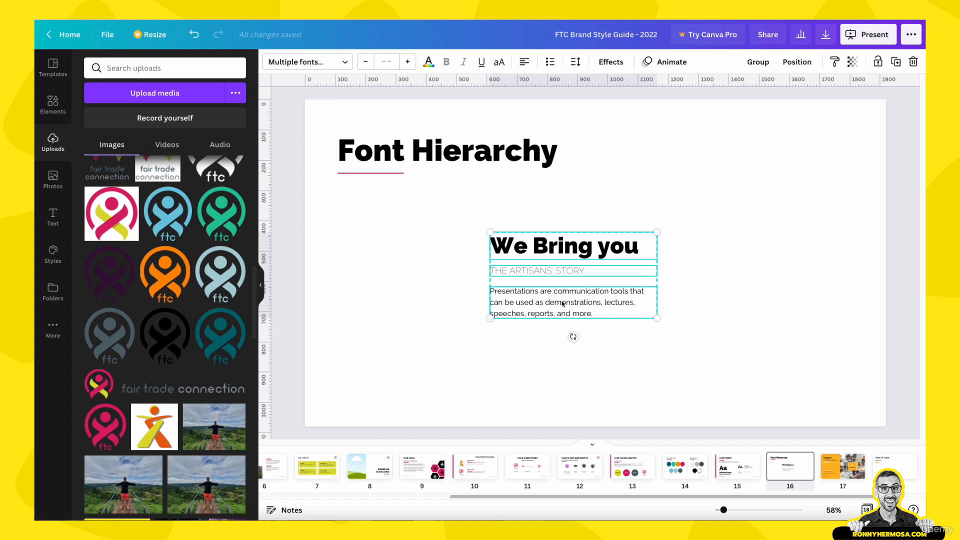
pyautogui.click(523, 388)
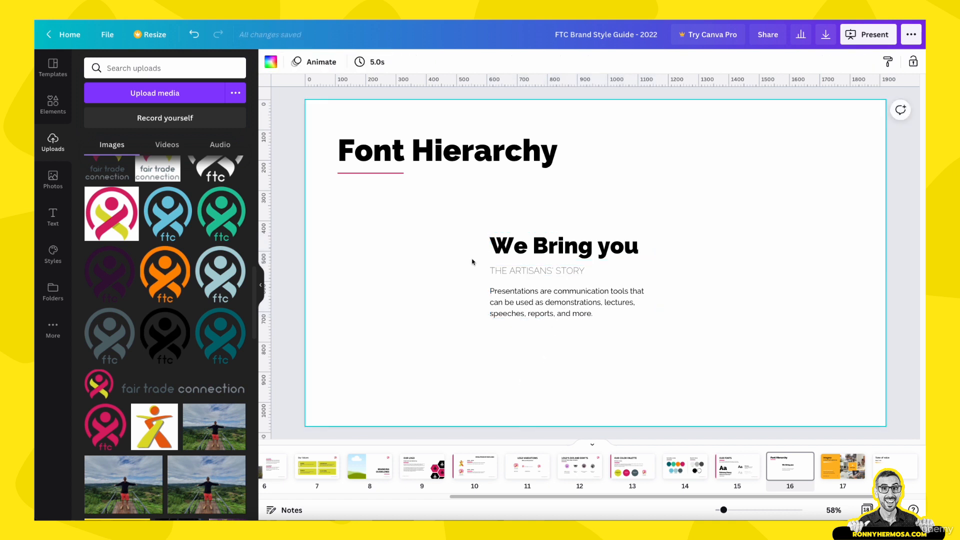